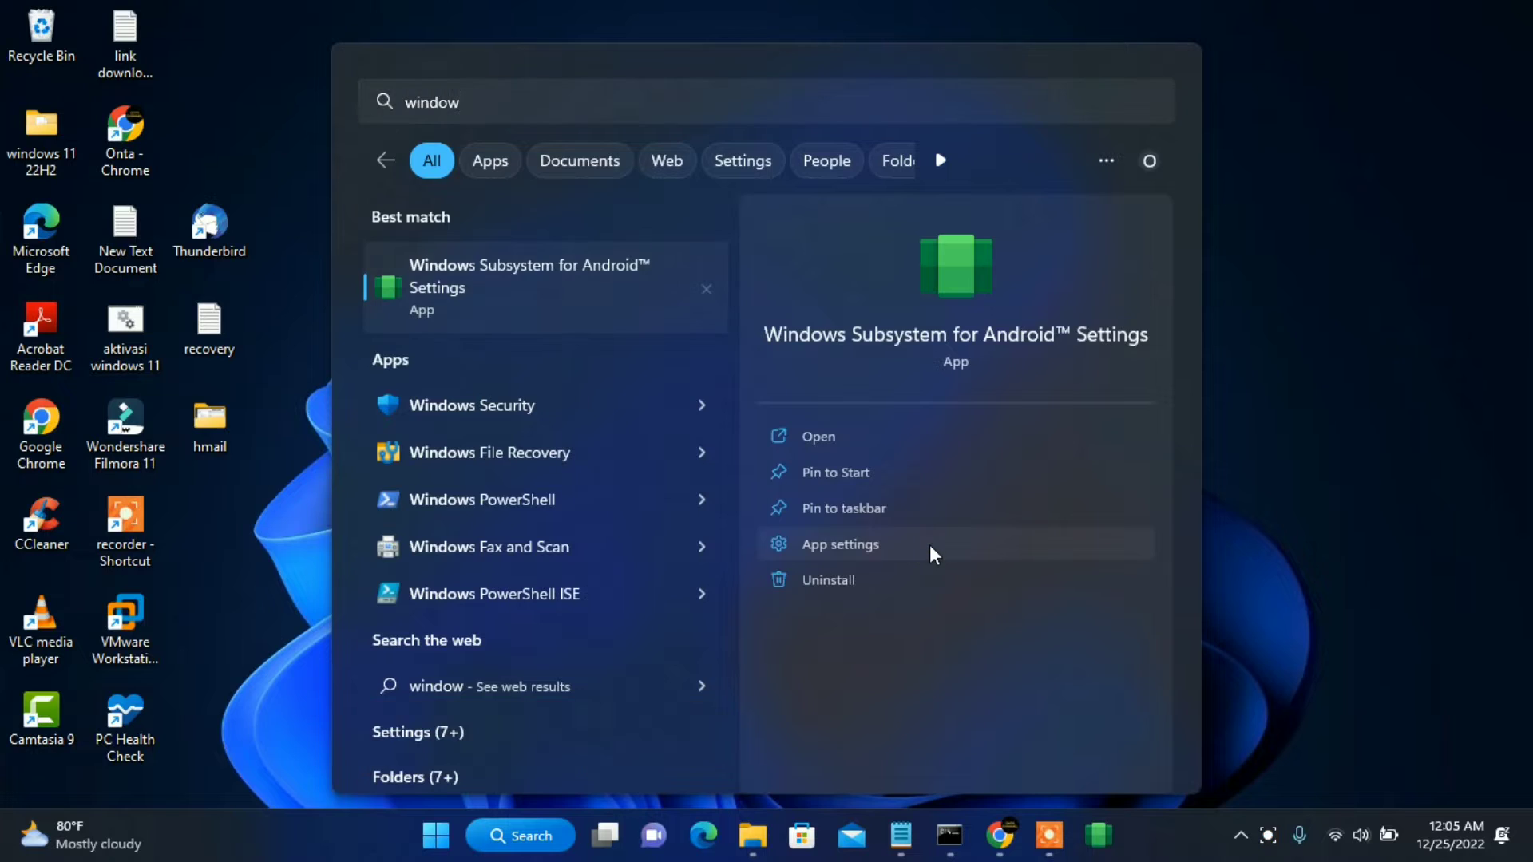
- View the app settings of Windows Subsystem for Android, including its version and permissions, and close them
click(929, 544)
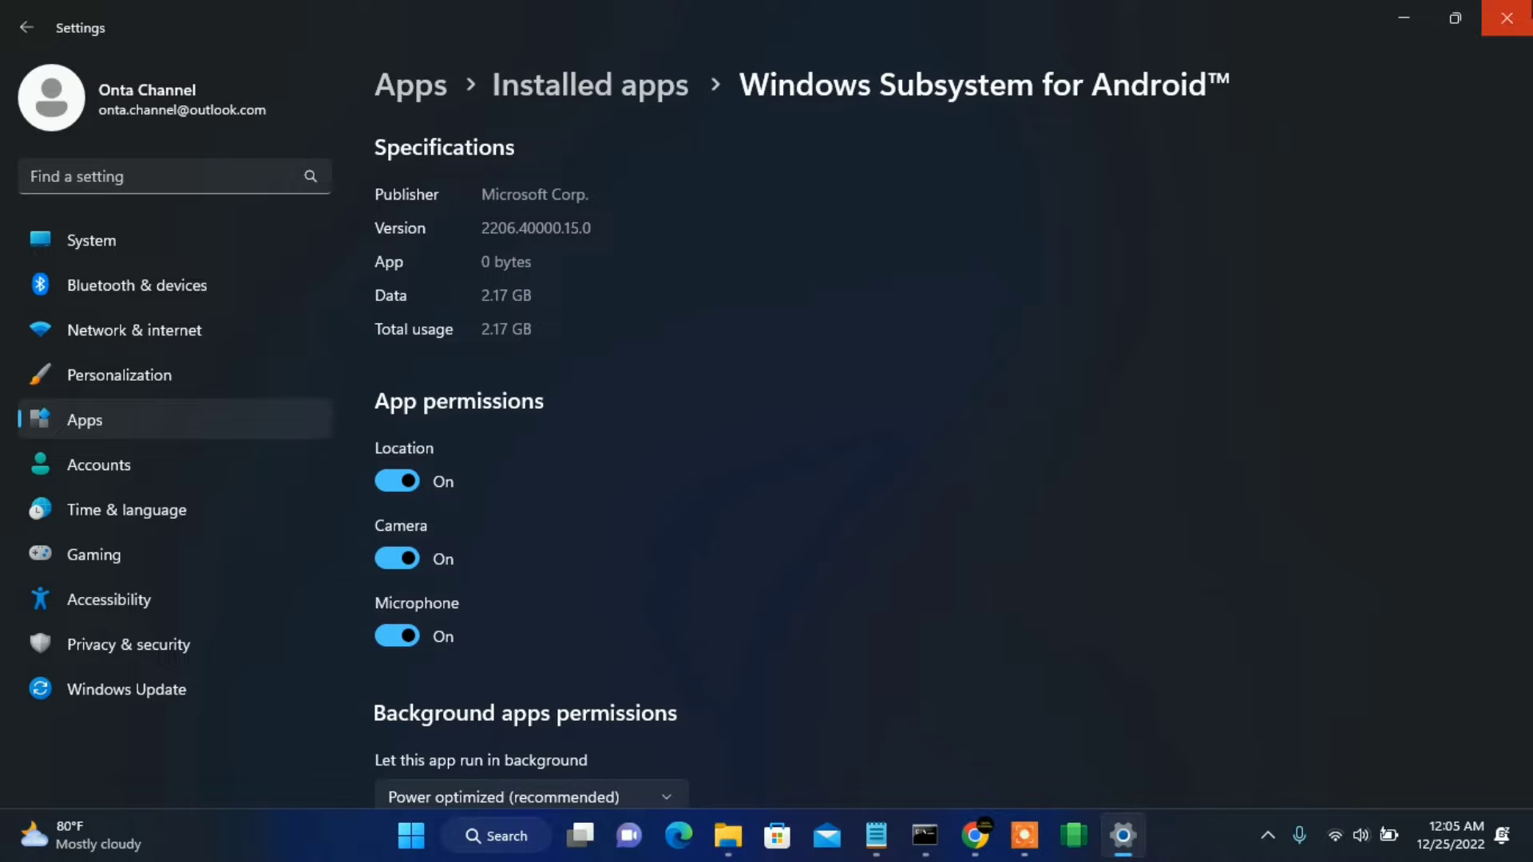
click(1506, 18)
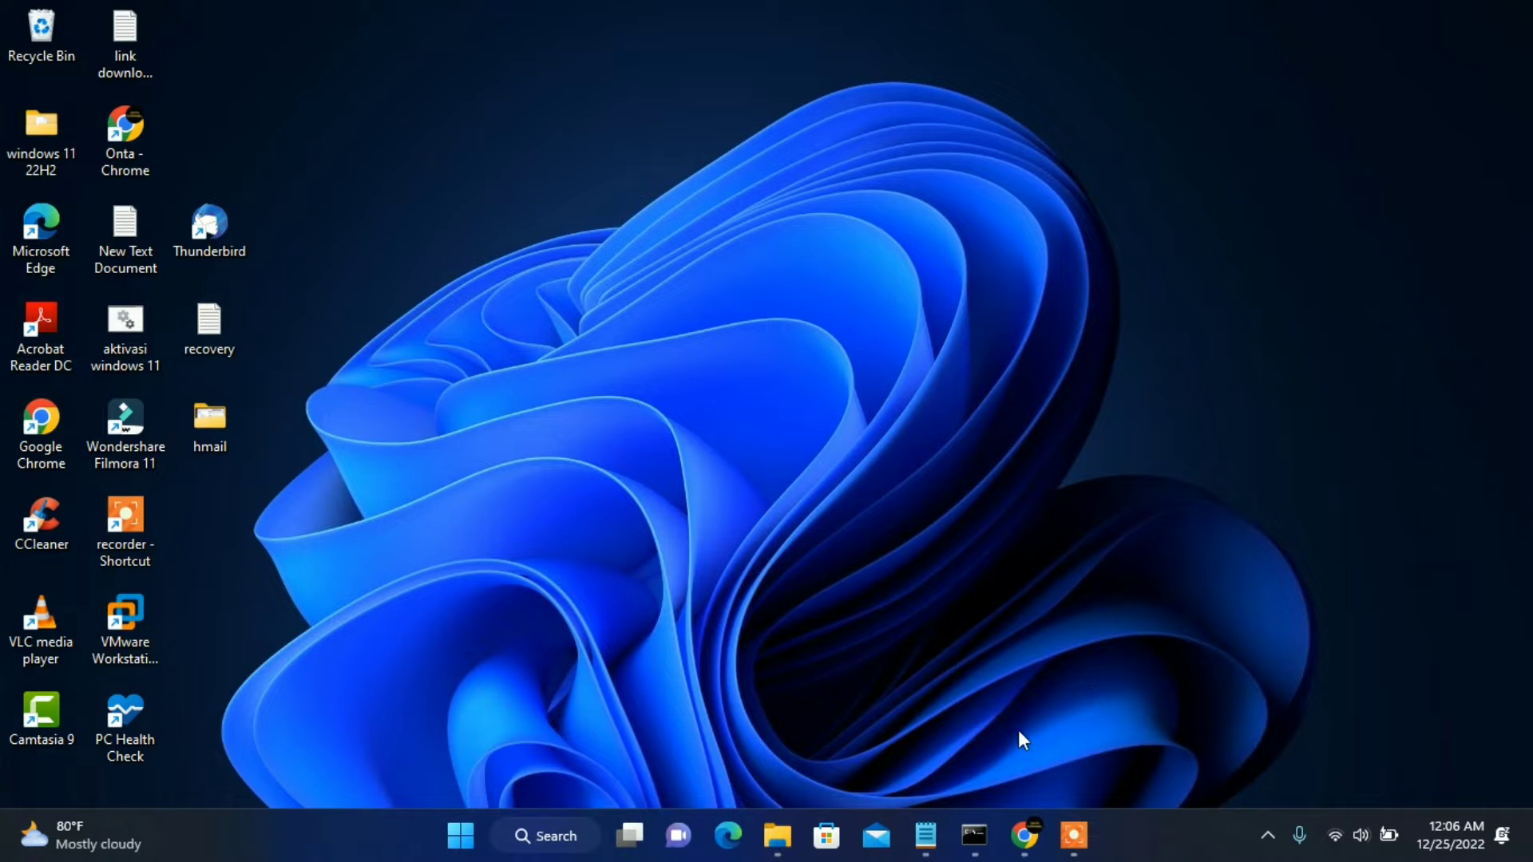
- Copy the download link bit.ly/3vfyVhj from the open Notepad note and minimize the note
click(924, 834)
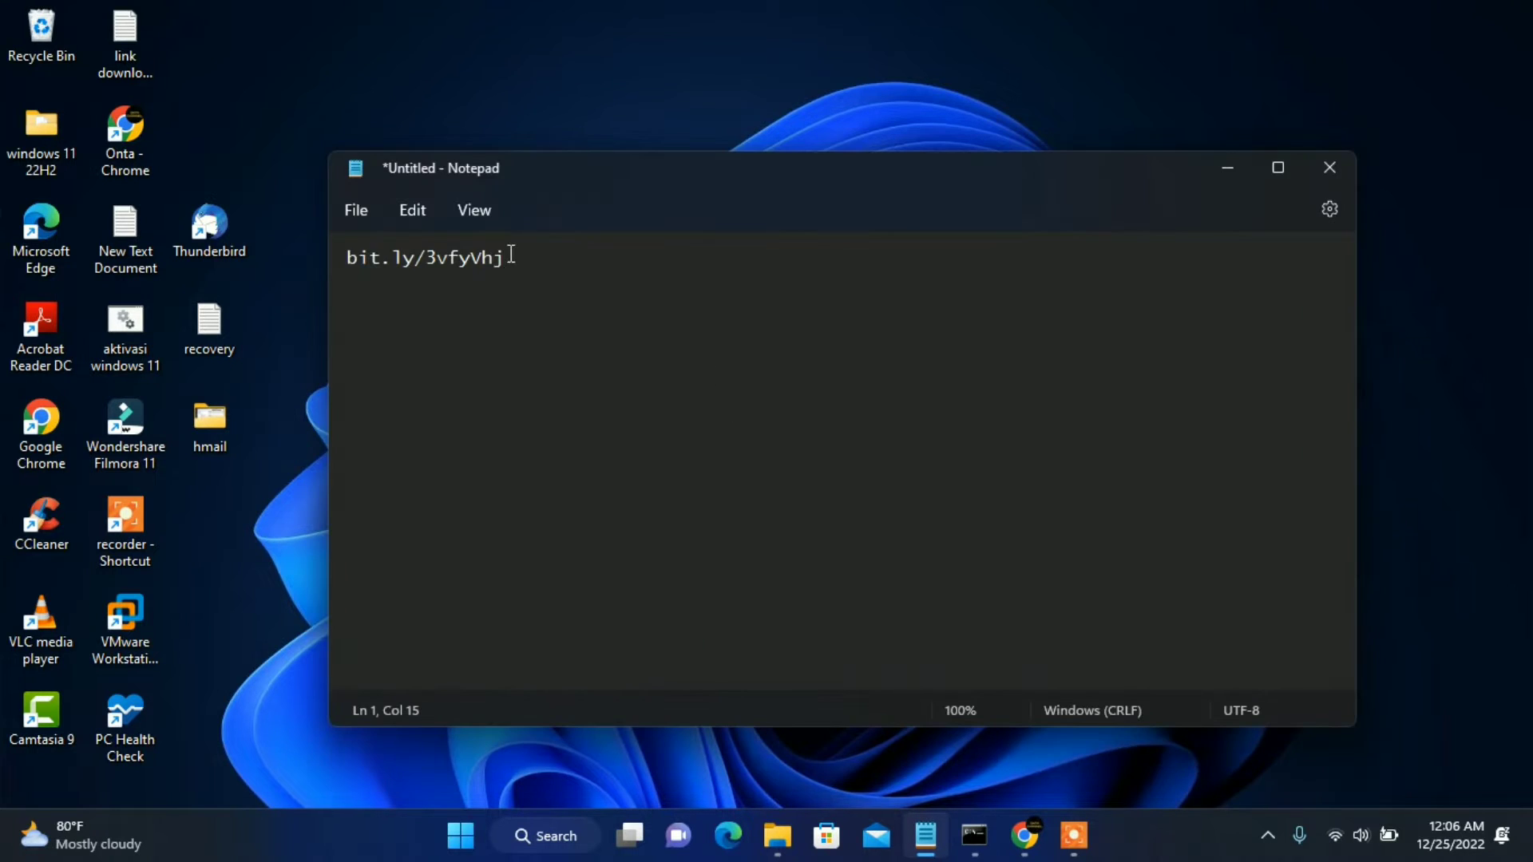
drag(511, 257, 348, 254)
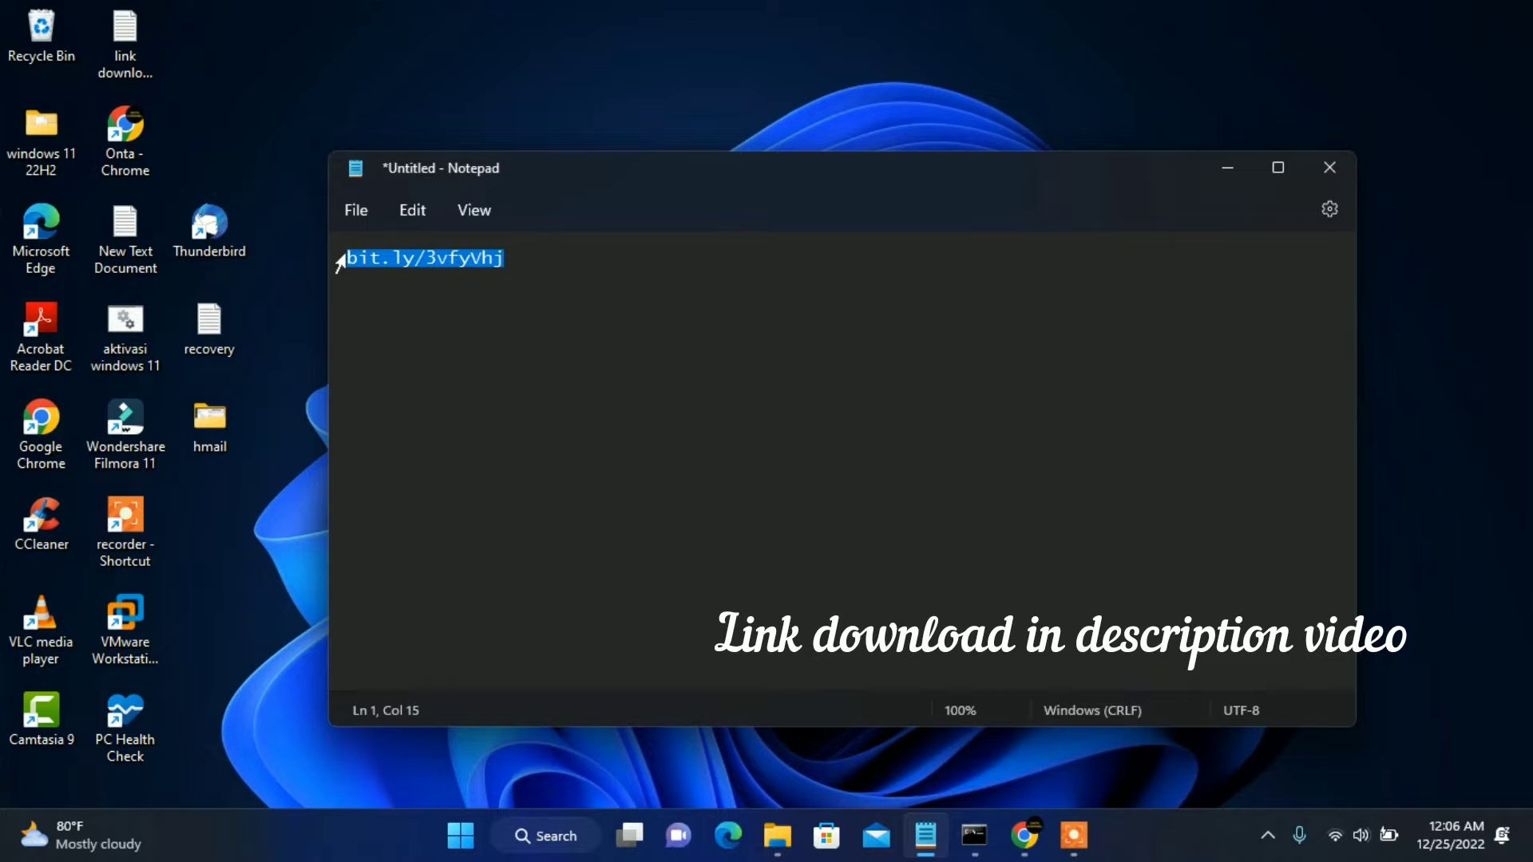
right_click(367, 256)
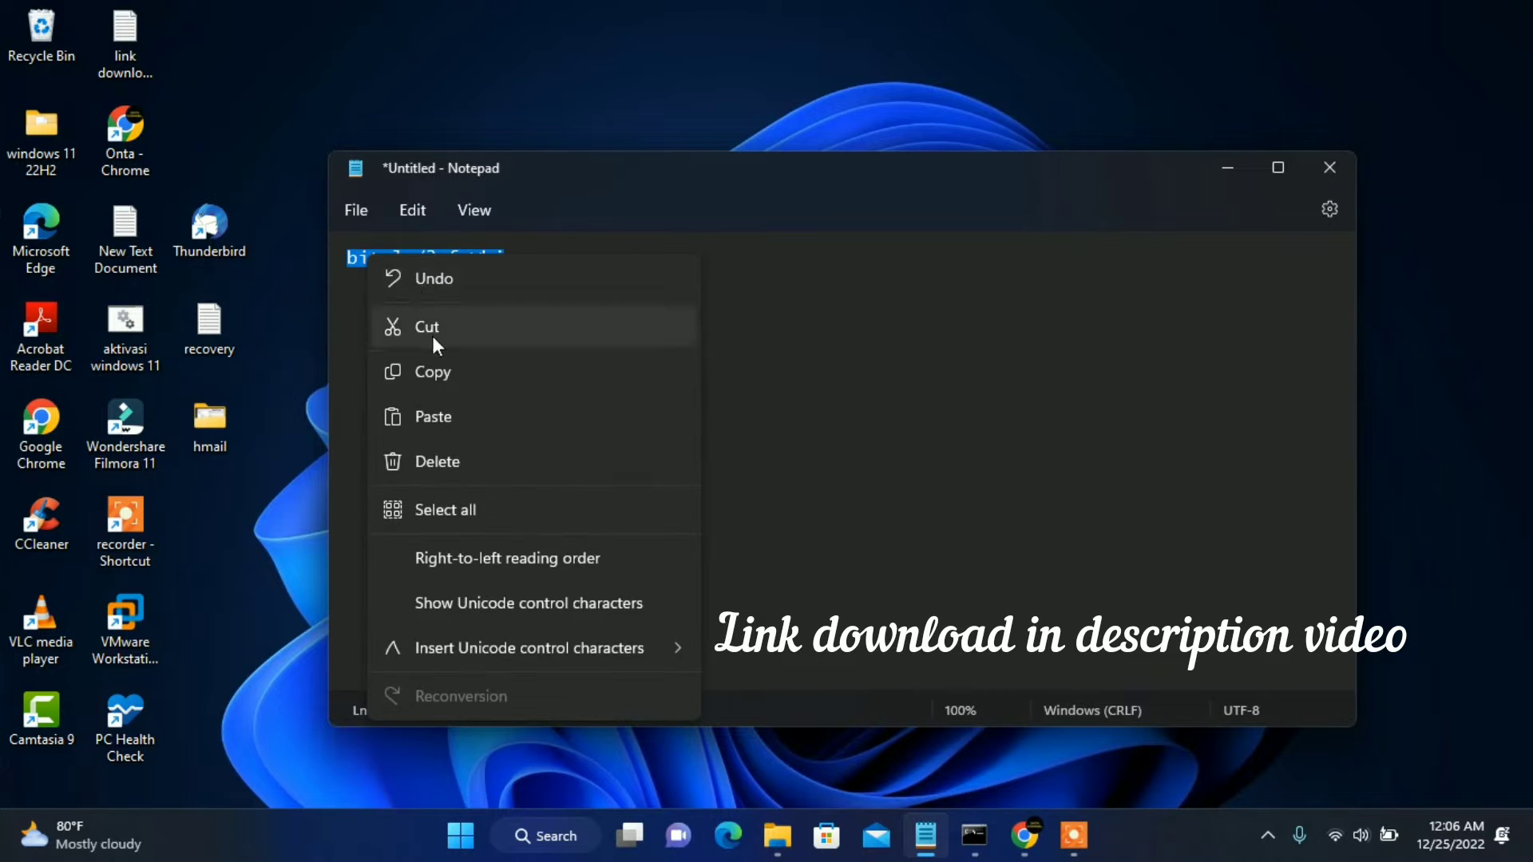
click(433, 374)
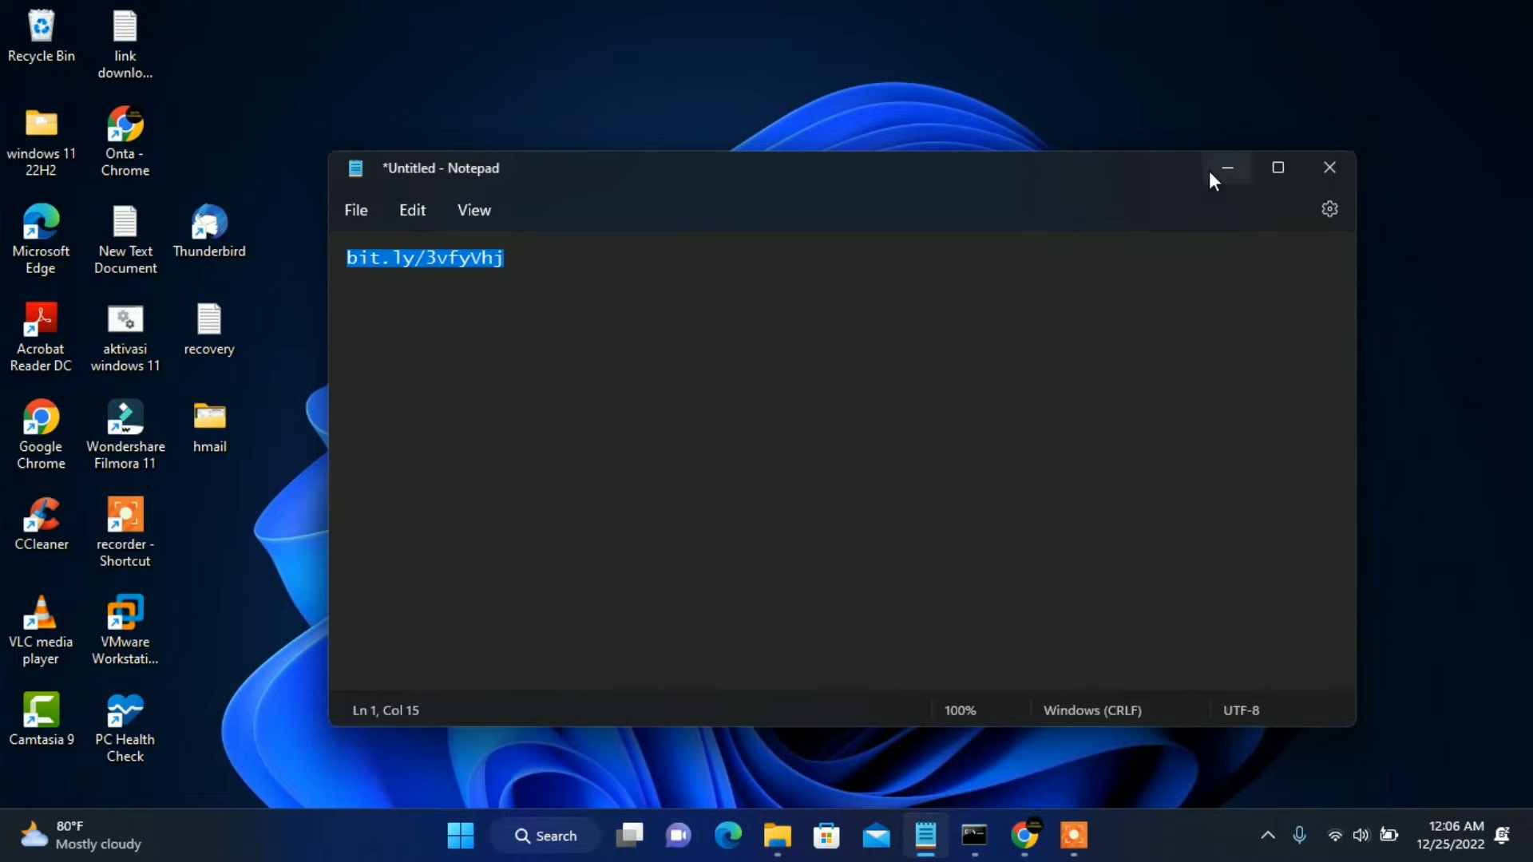
click(1222, 174)
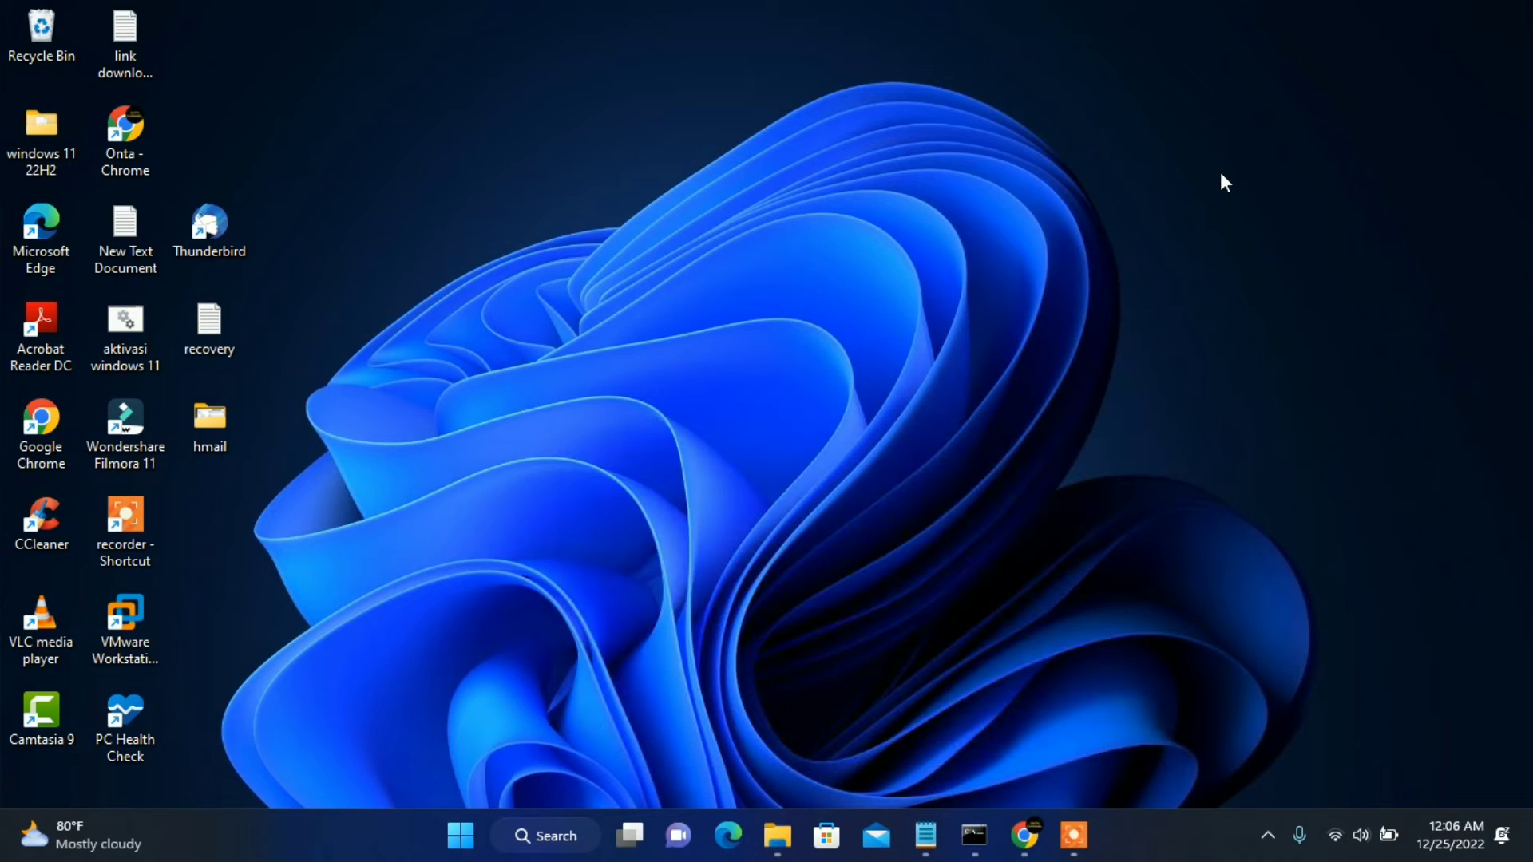
- Switch to Chrome and go to the copied link bit.ly/3vfyVhj
click(1038, 822)
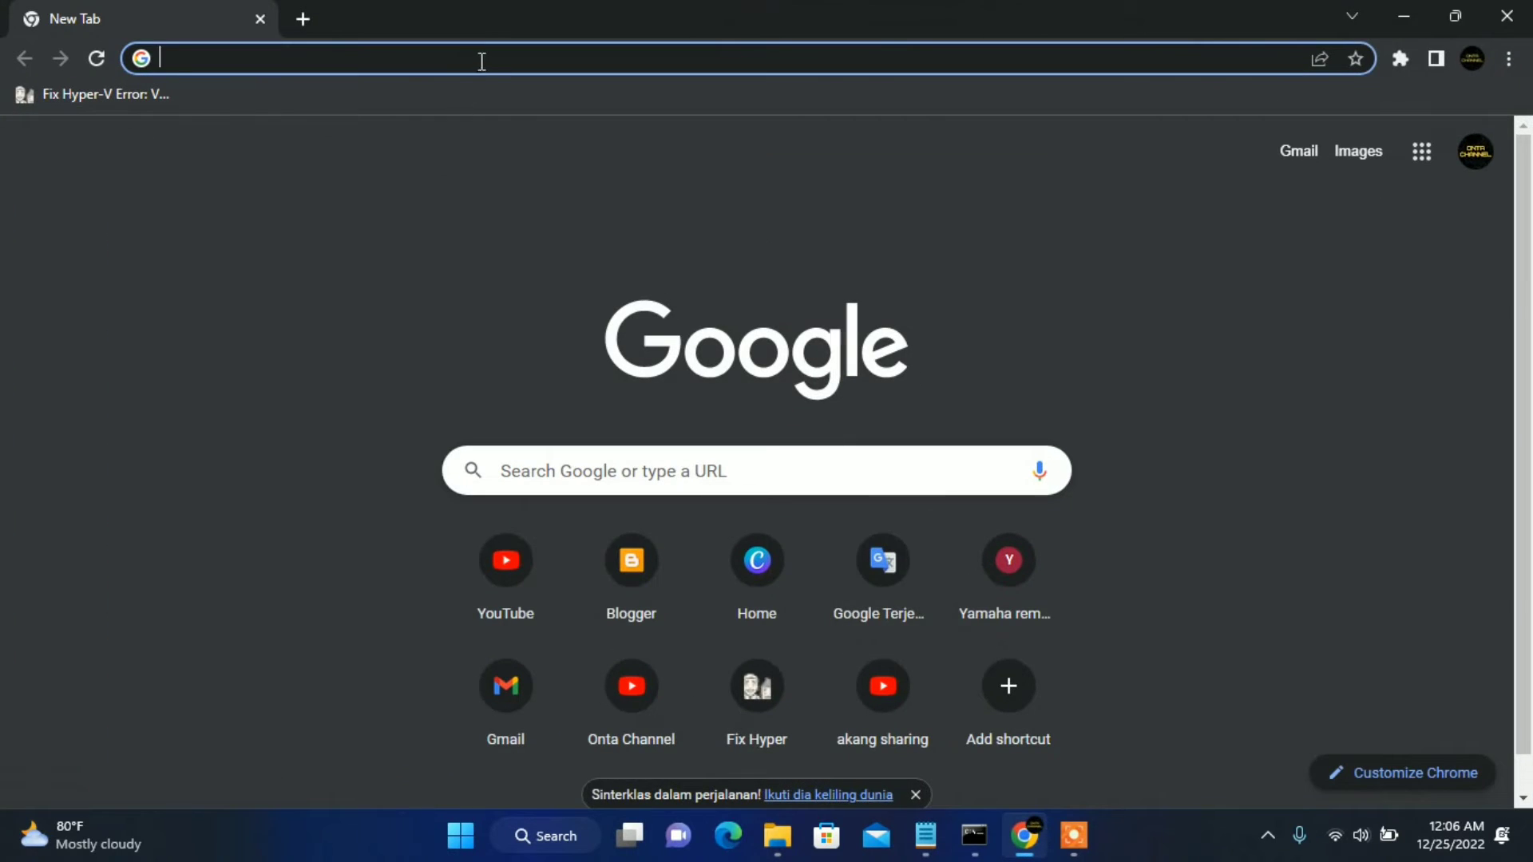
right_click(482, 60)
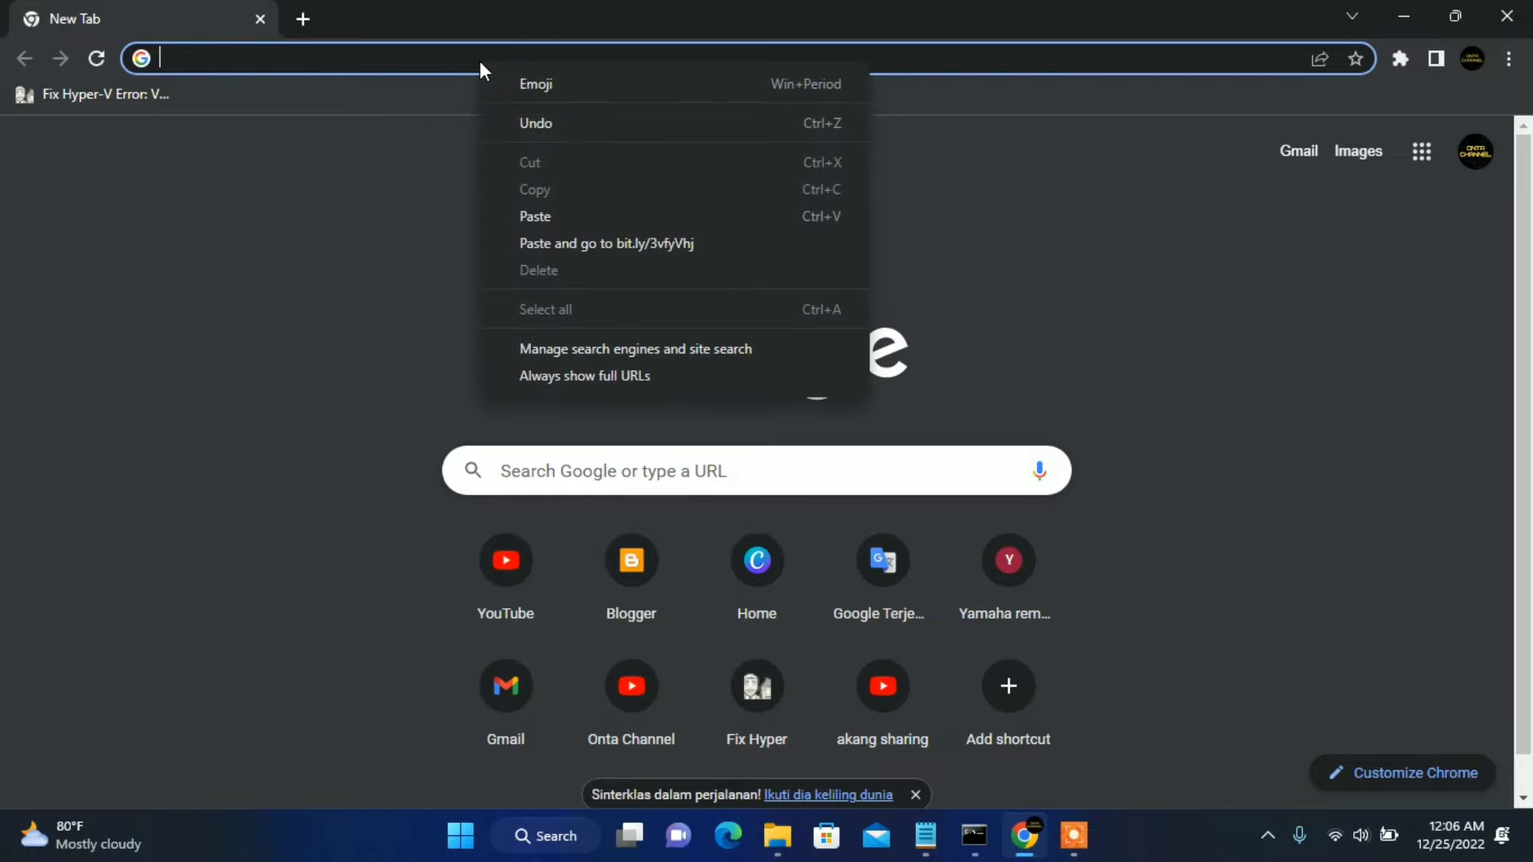
click(535, 216)
key(Return)
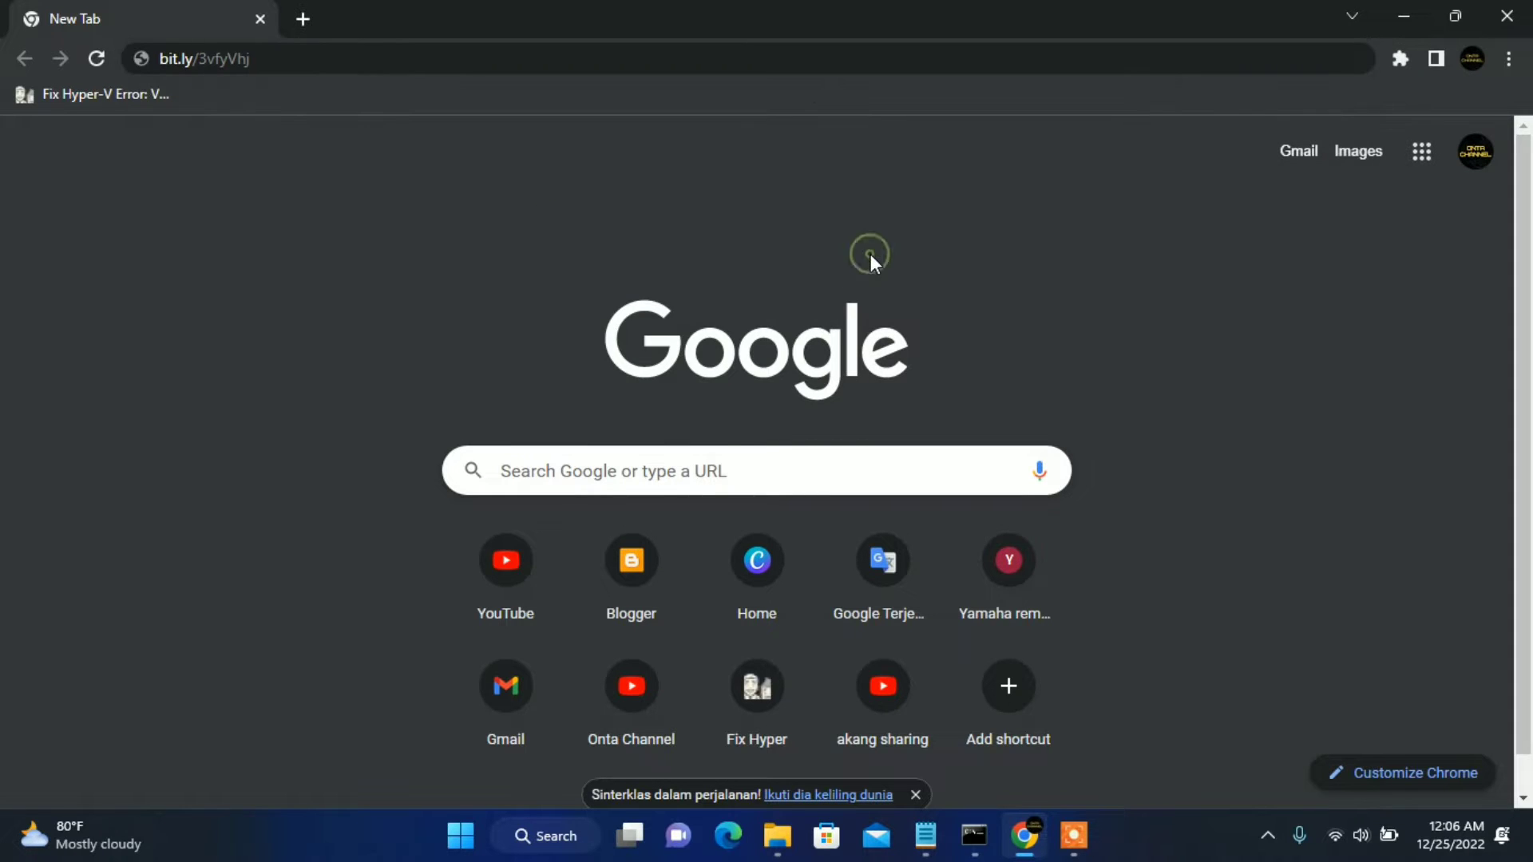
click(813, 67)
click(814, 65)
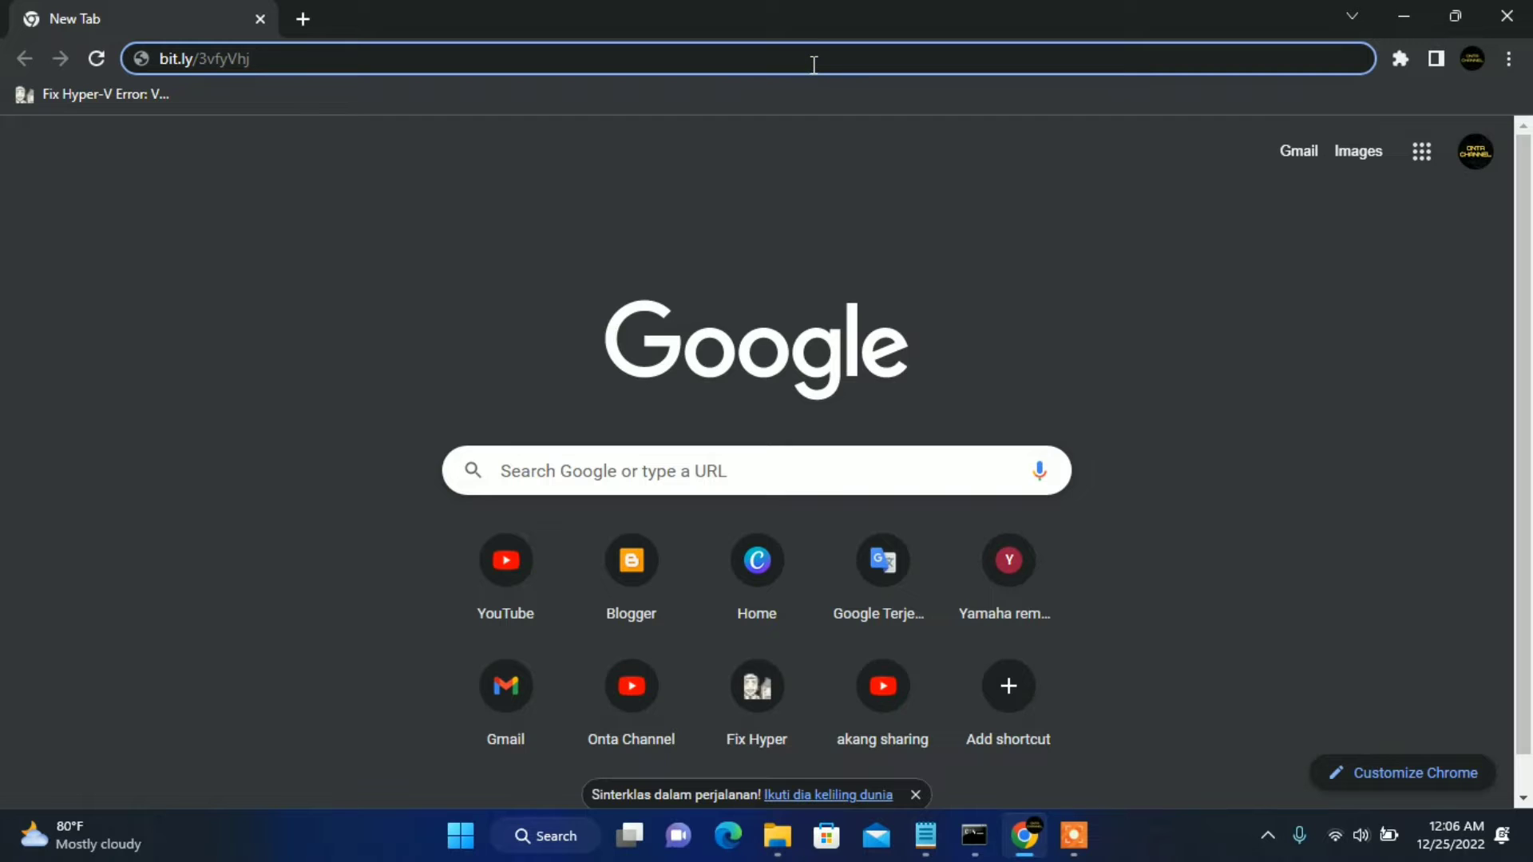
key(Return)
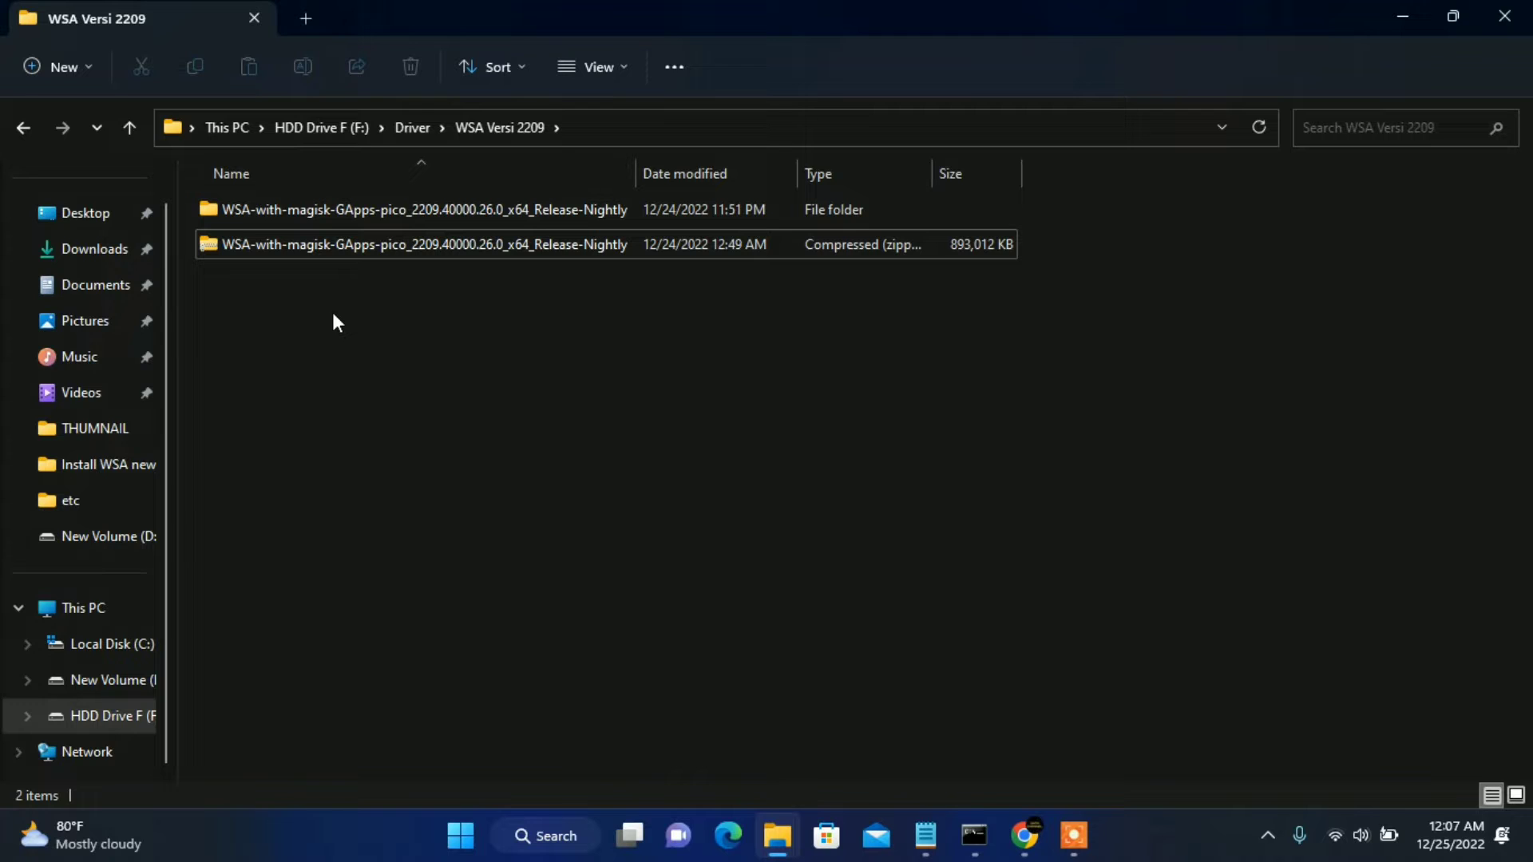
click(317, 253)
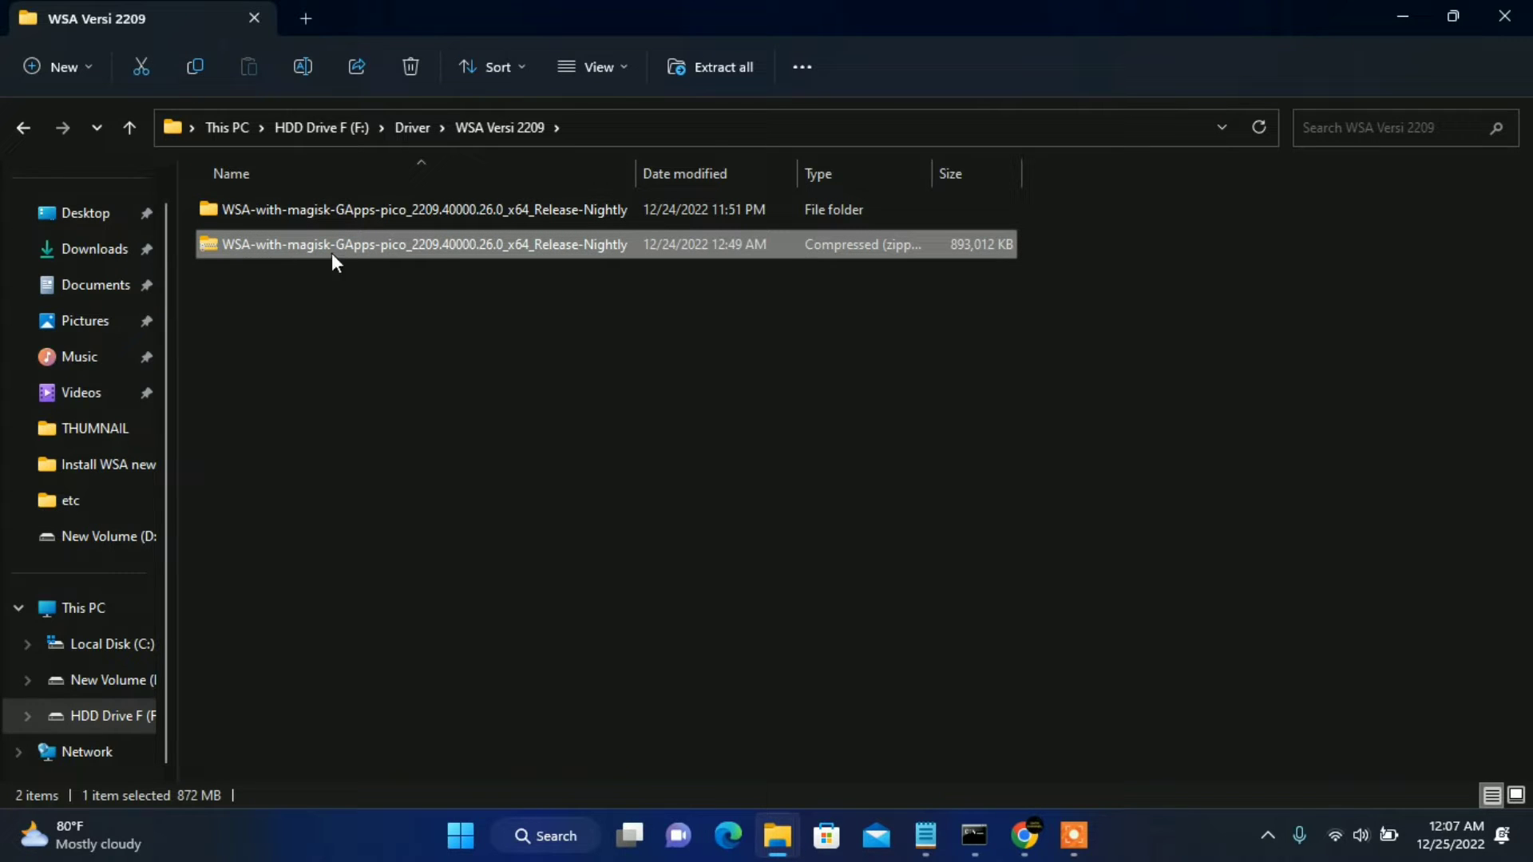
right_click(396, 252)
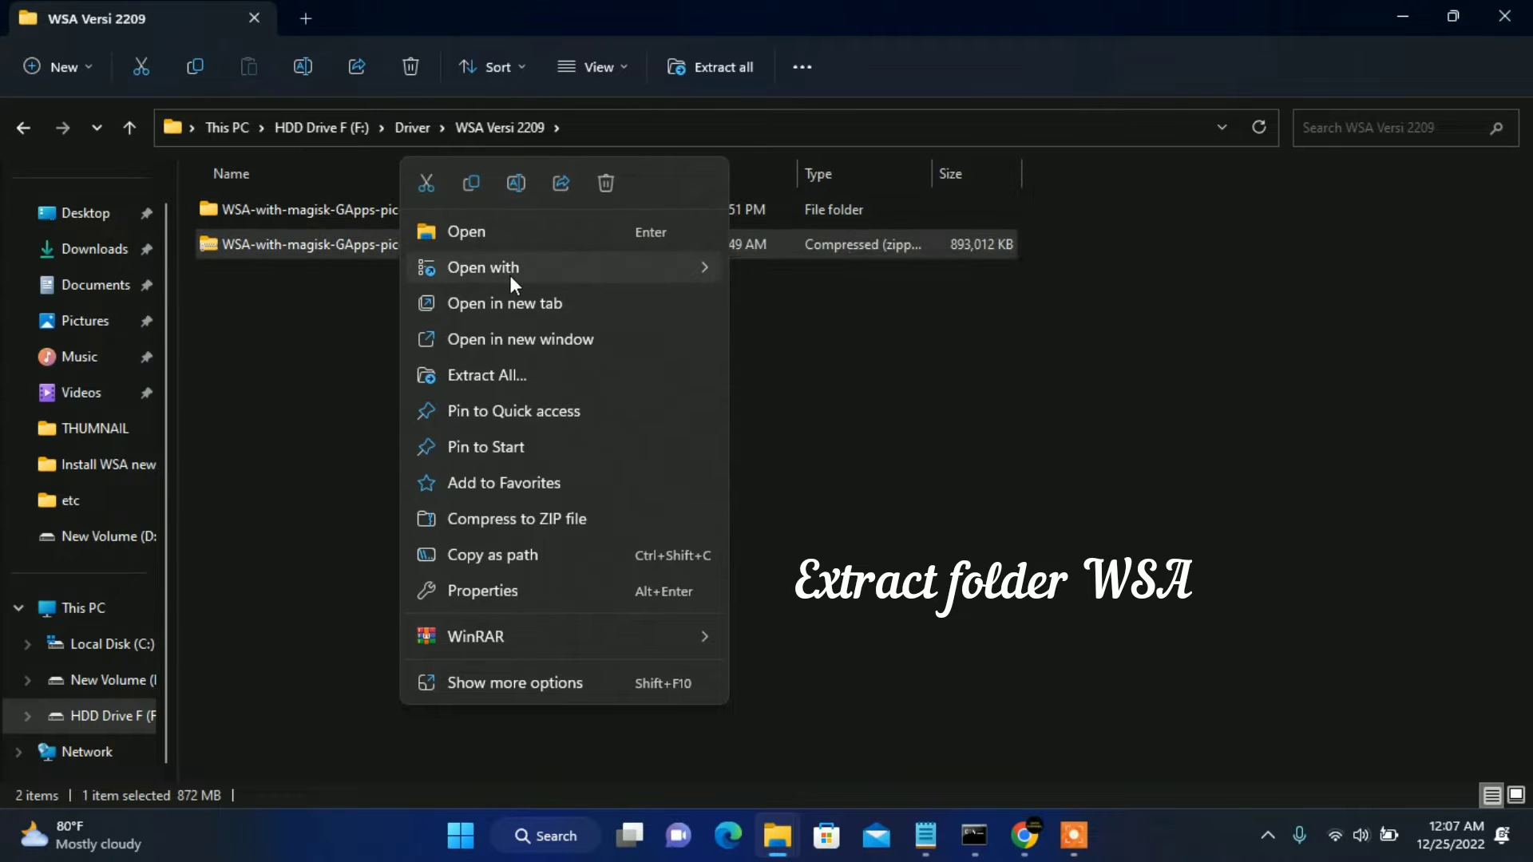
mouse_move(509, 274)
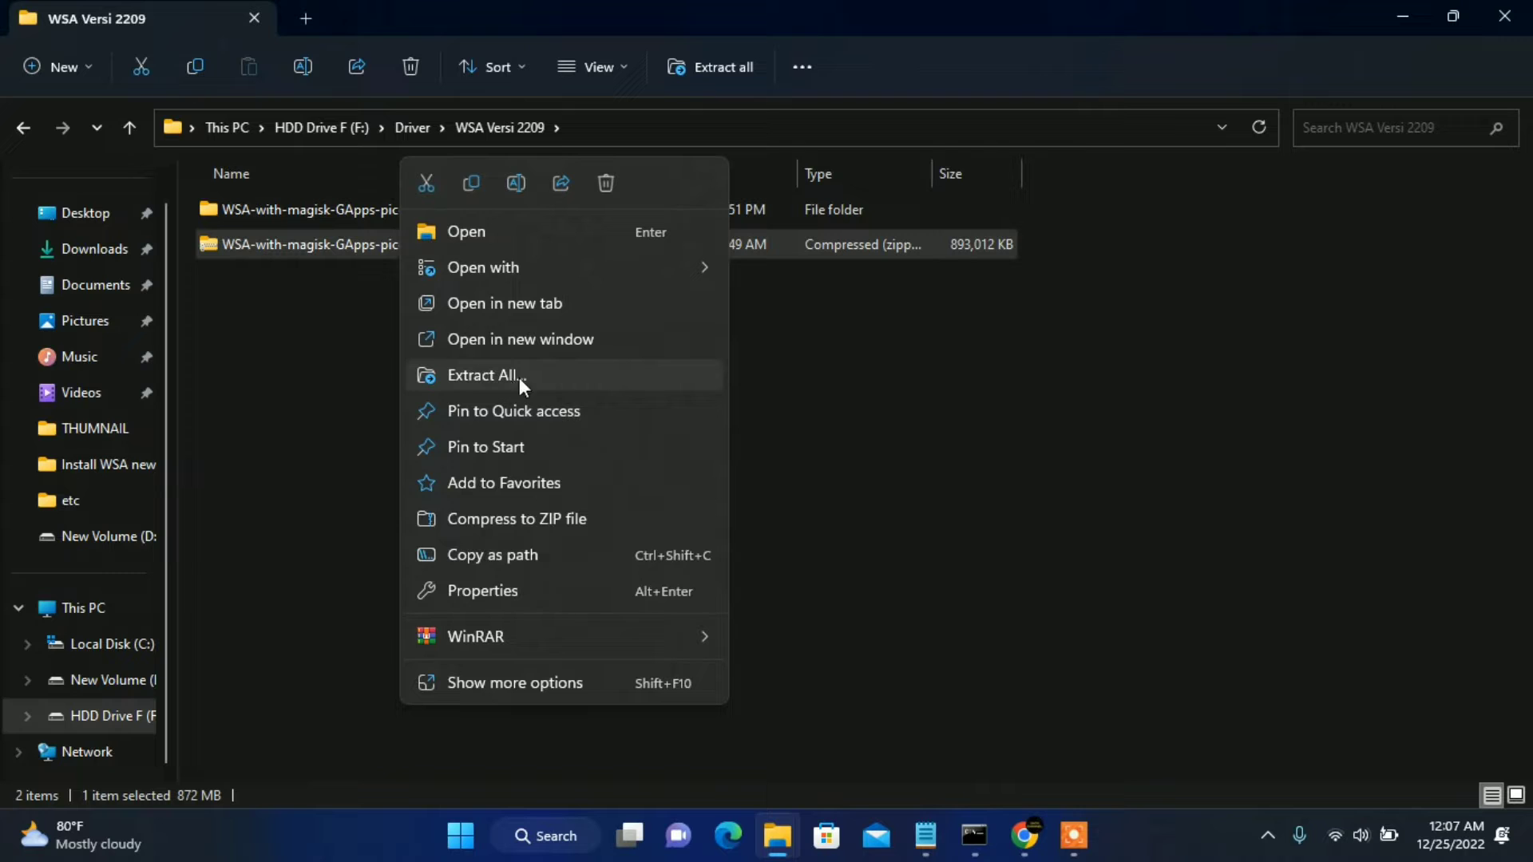
click(541, 380)
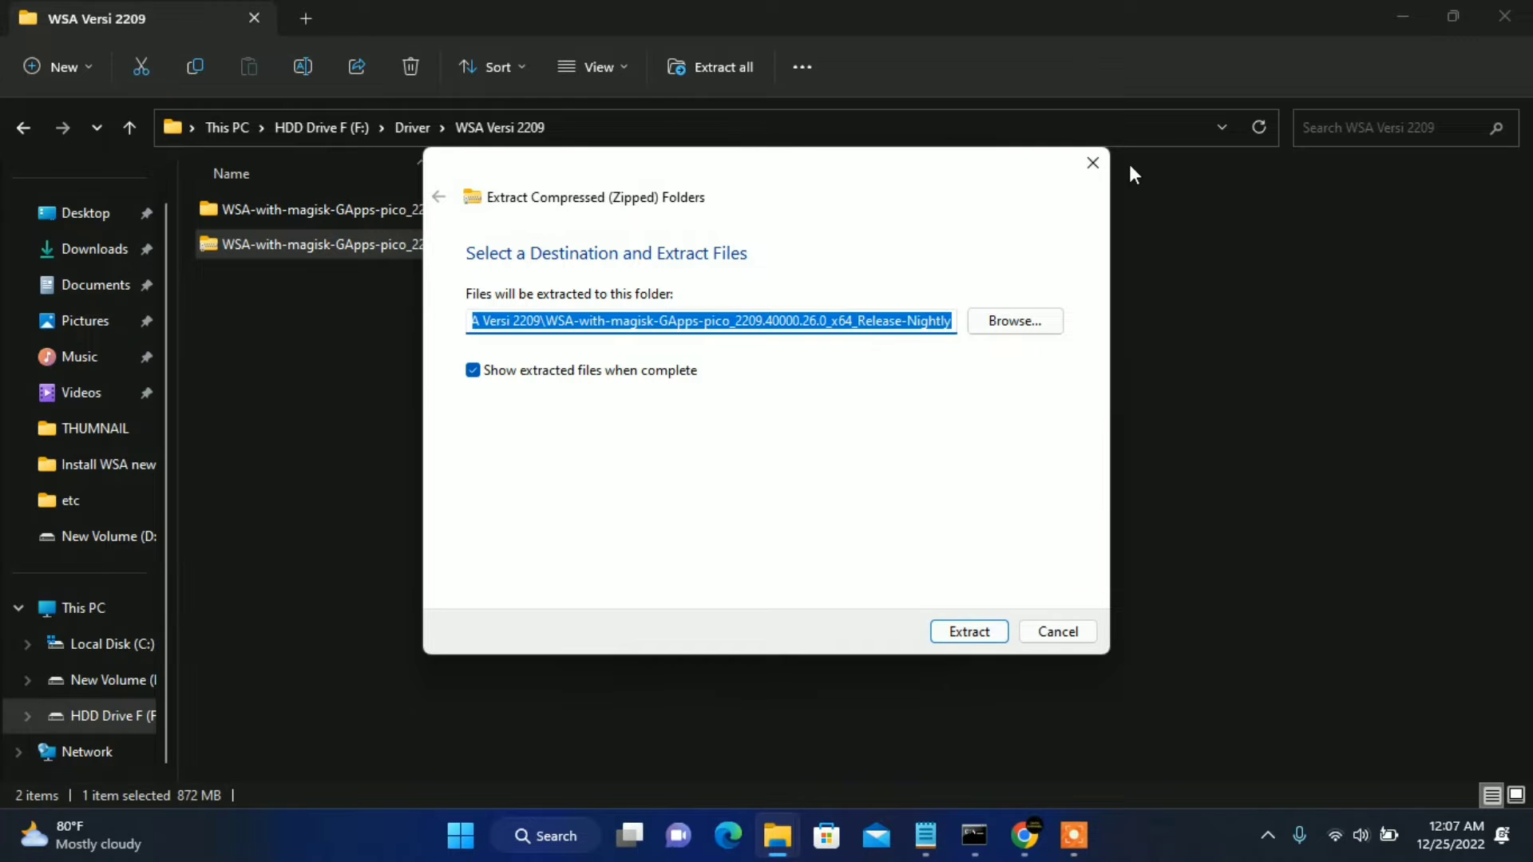
click(1094, 164)
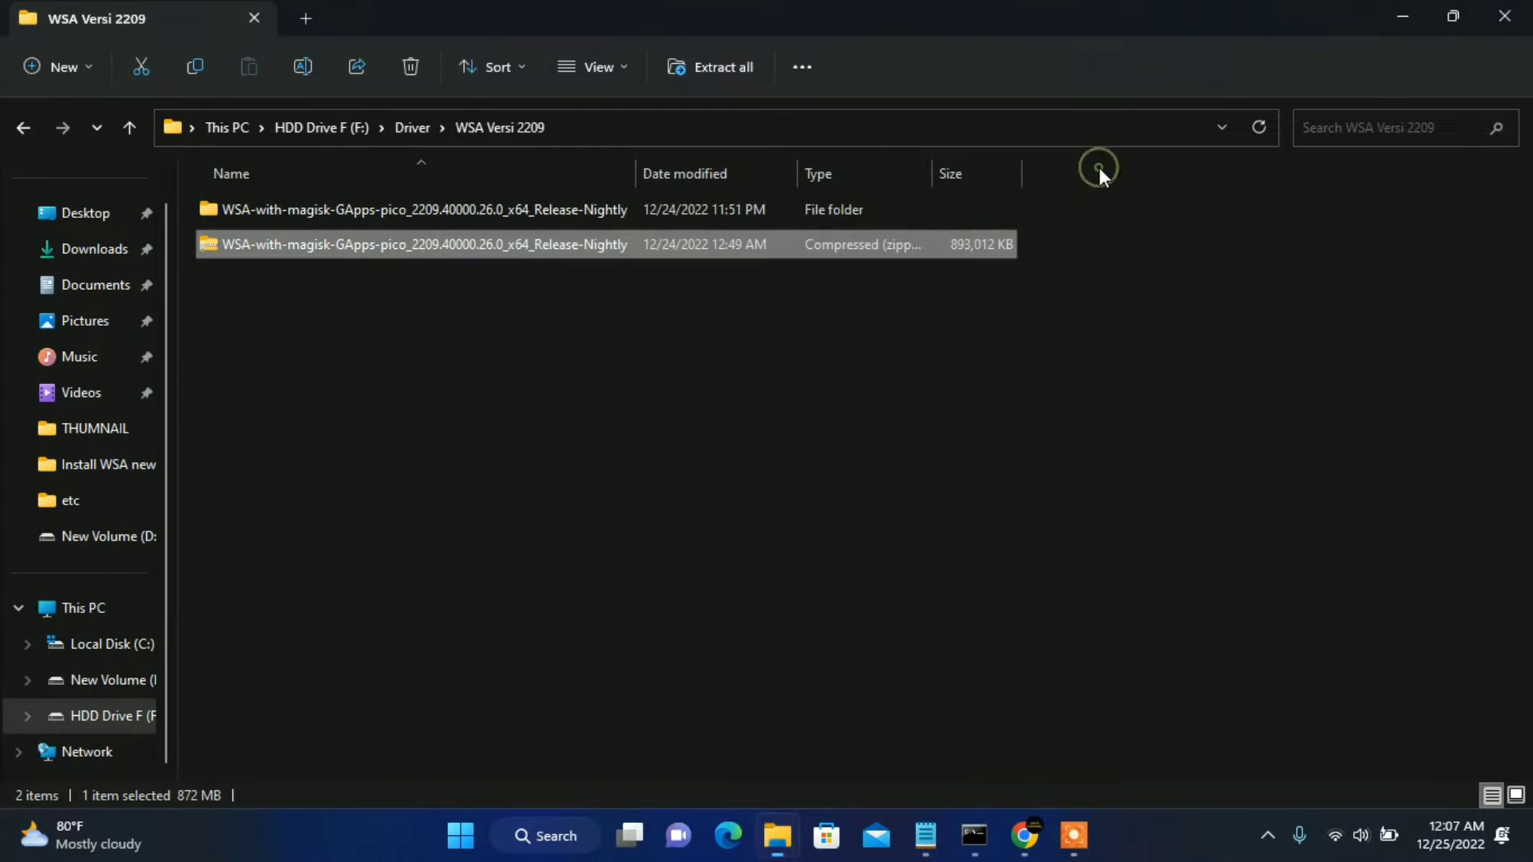
- Open the x64 folder inside the extracted WSA-with-magisk-GApps-pico_2209.40000.26.0_x64_Release-Nightly folder
click(456, 212)
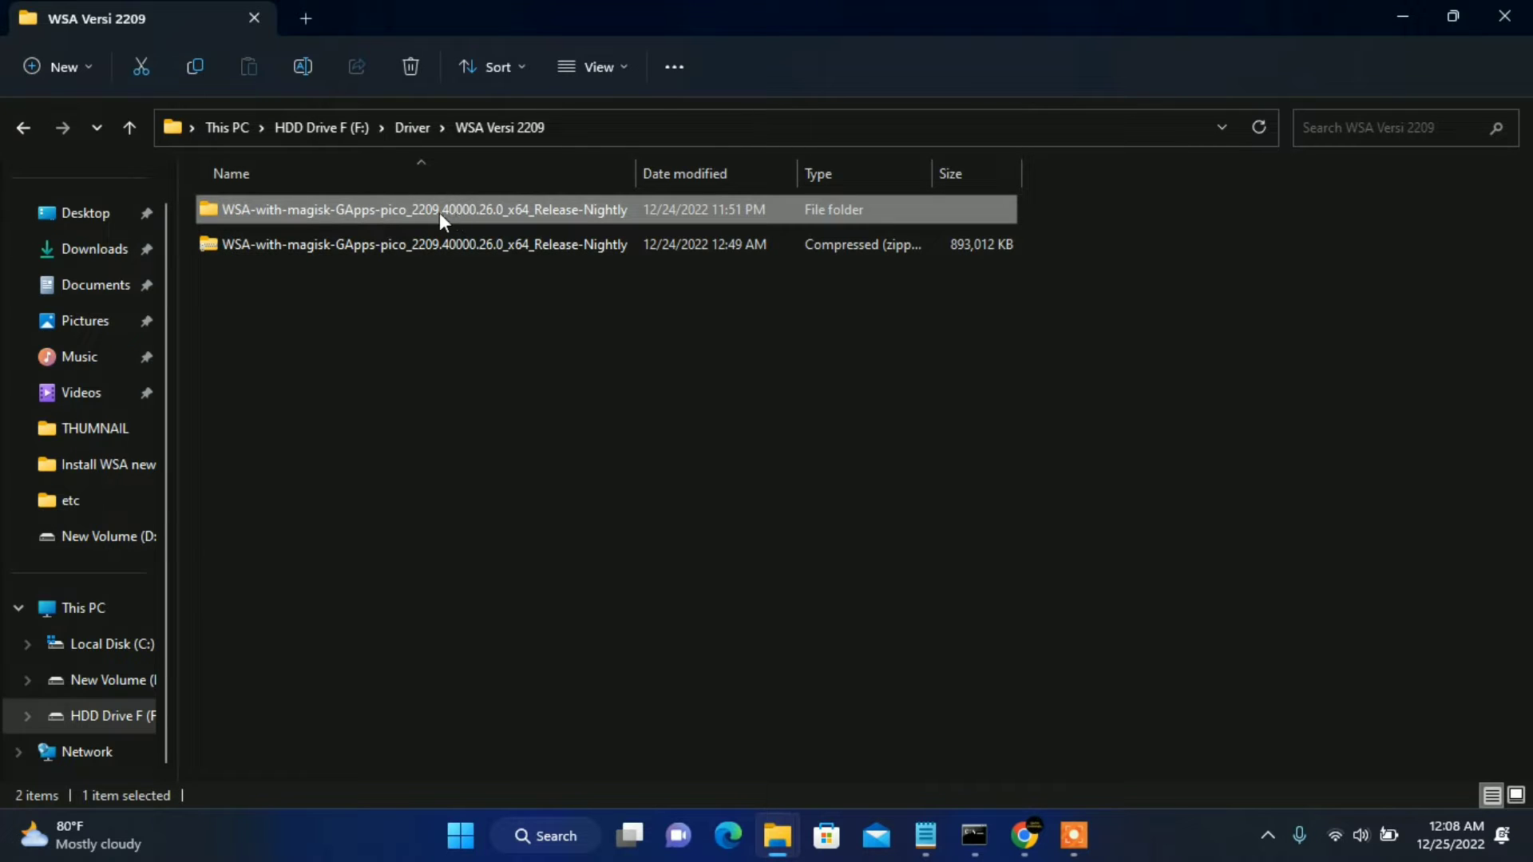
double_click(443, 209)
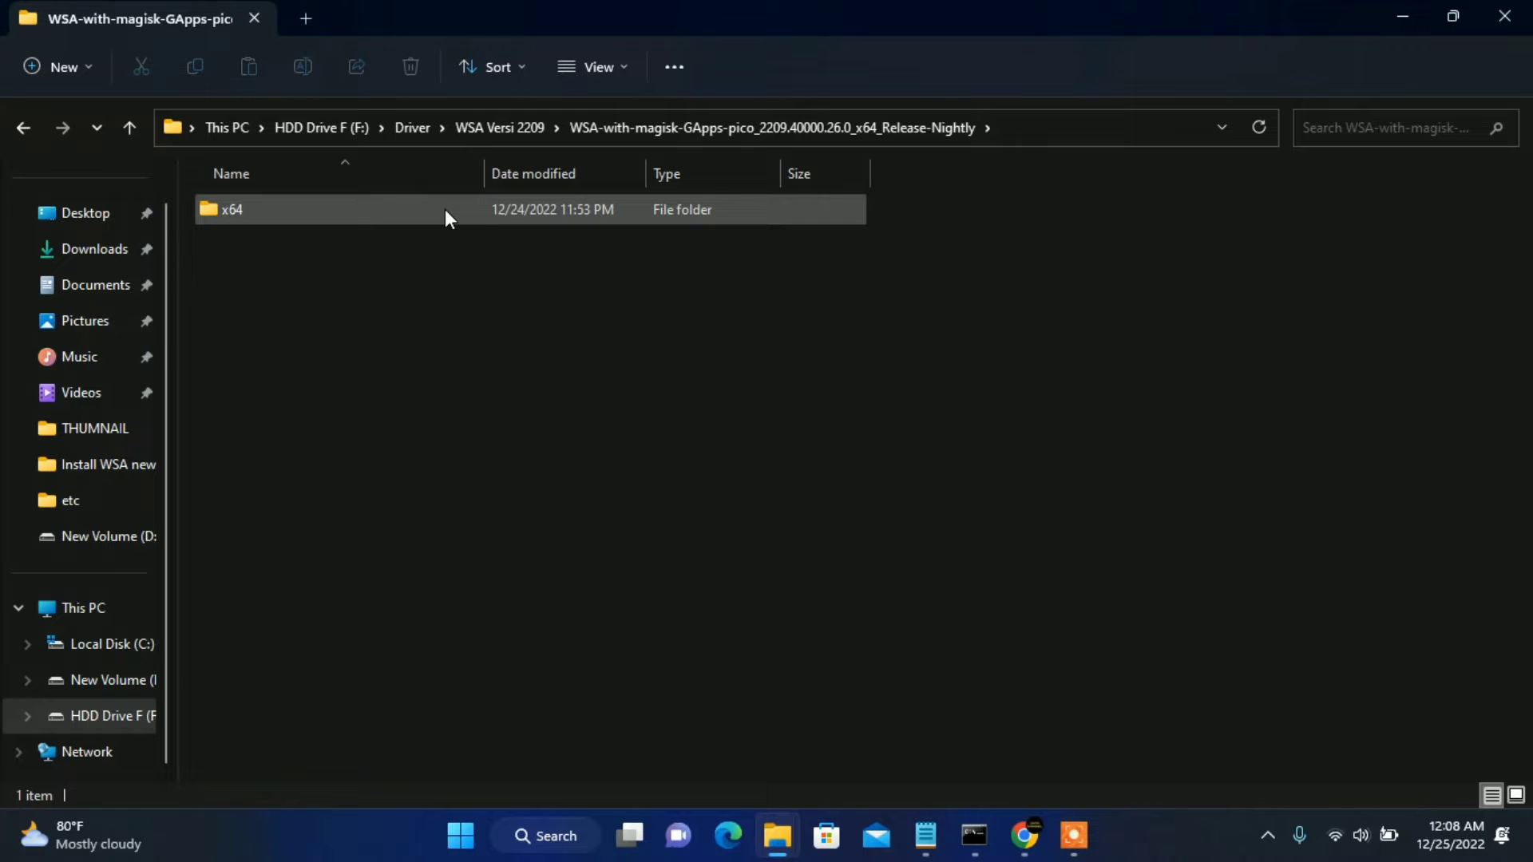
click(129, 128)
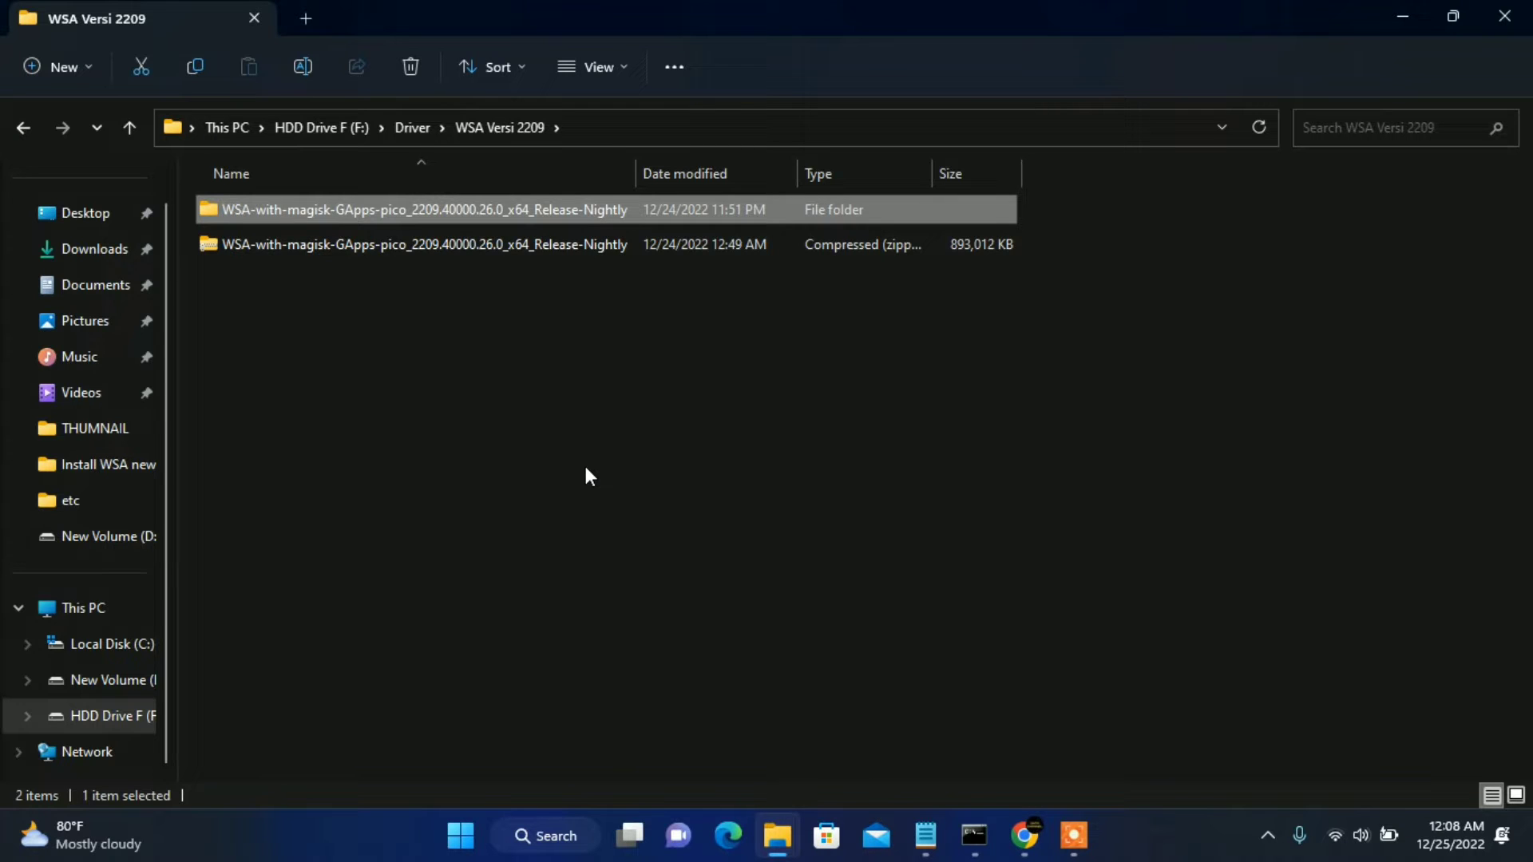
double_click(381, 210)
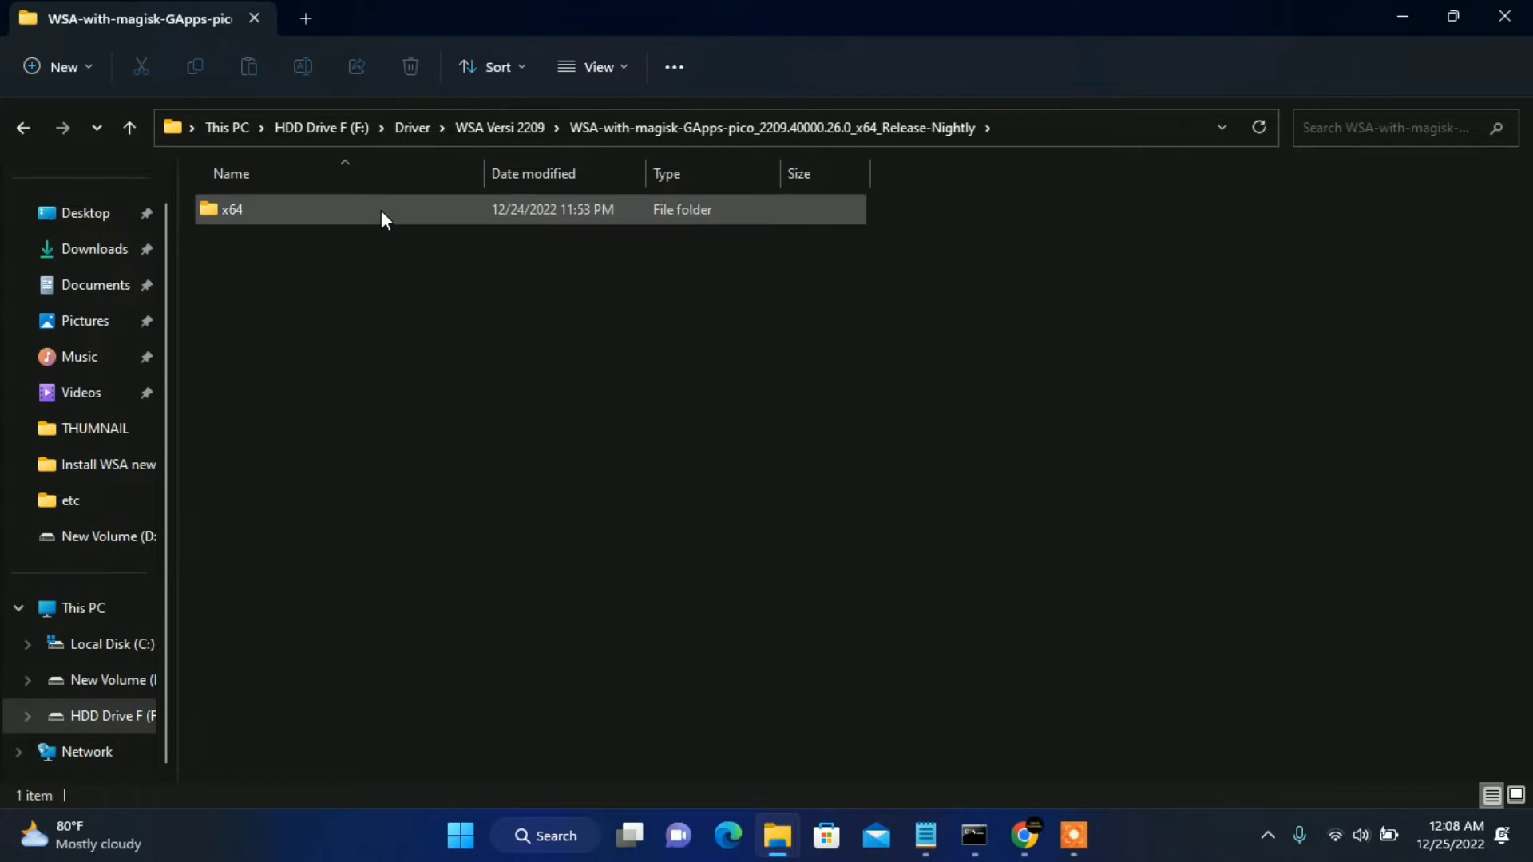
double_click(371, 210)
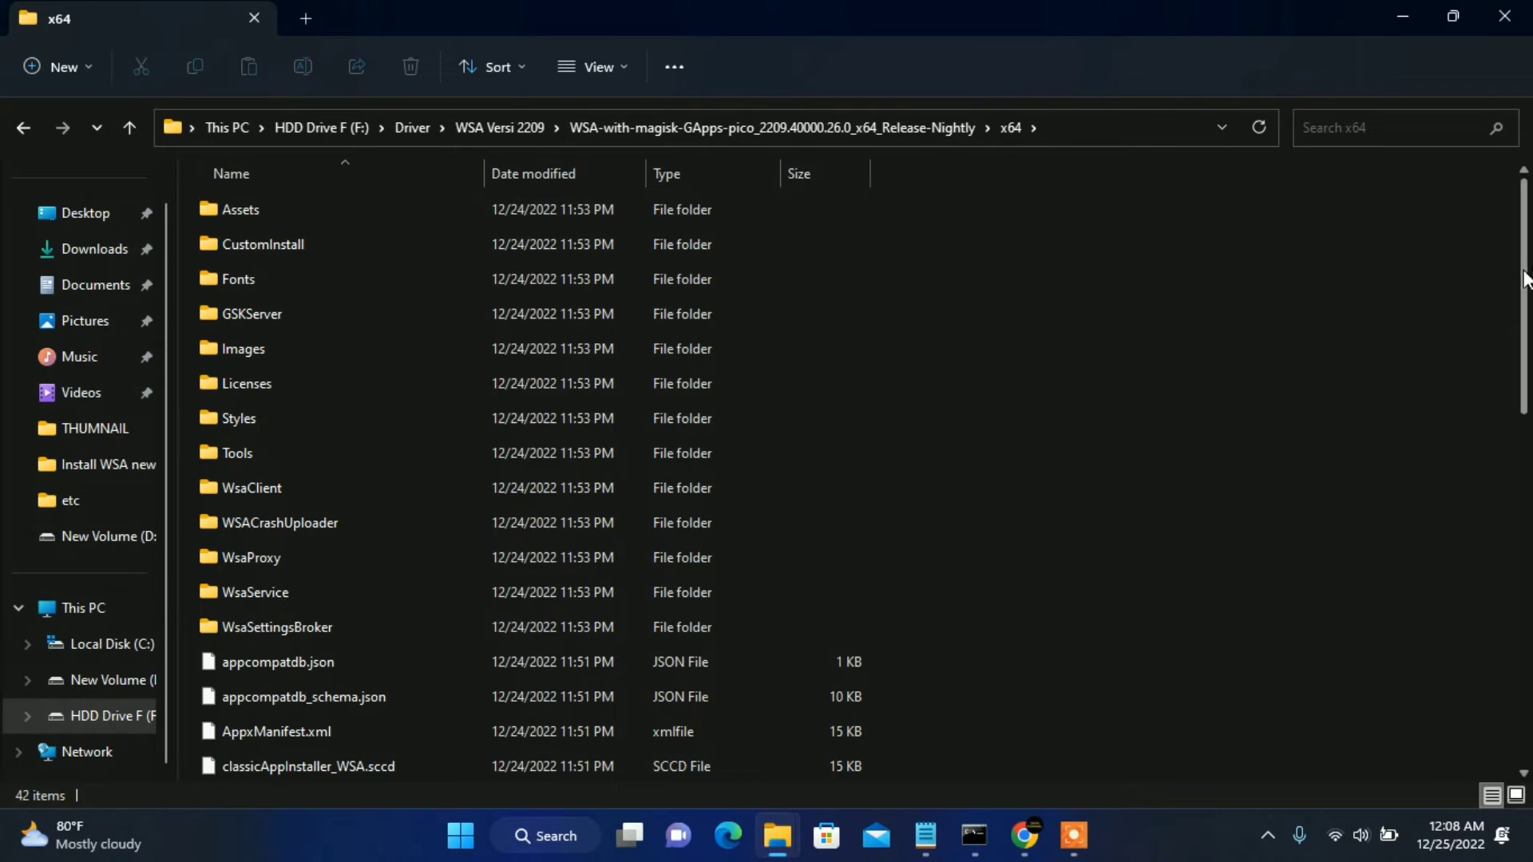
- Run the Install script in the x64 folder with PowerShell and allow it to open despite the security warning
drag(1523, 273, 1521, 391)
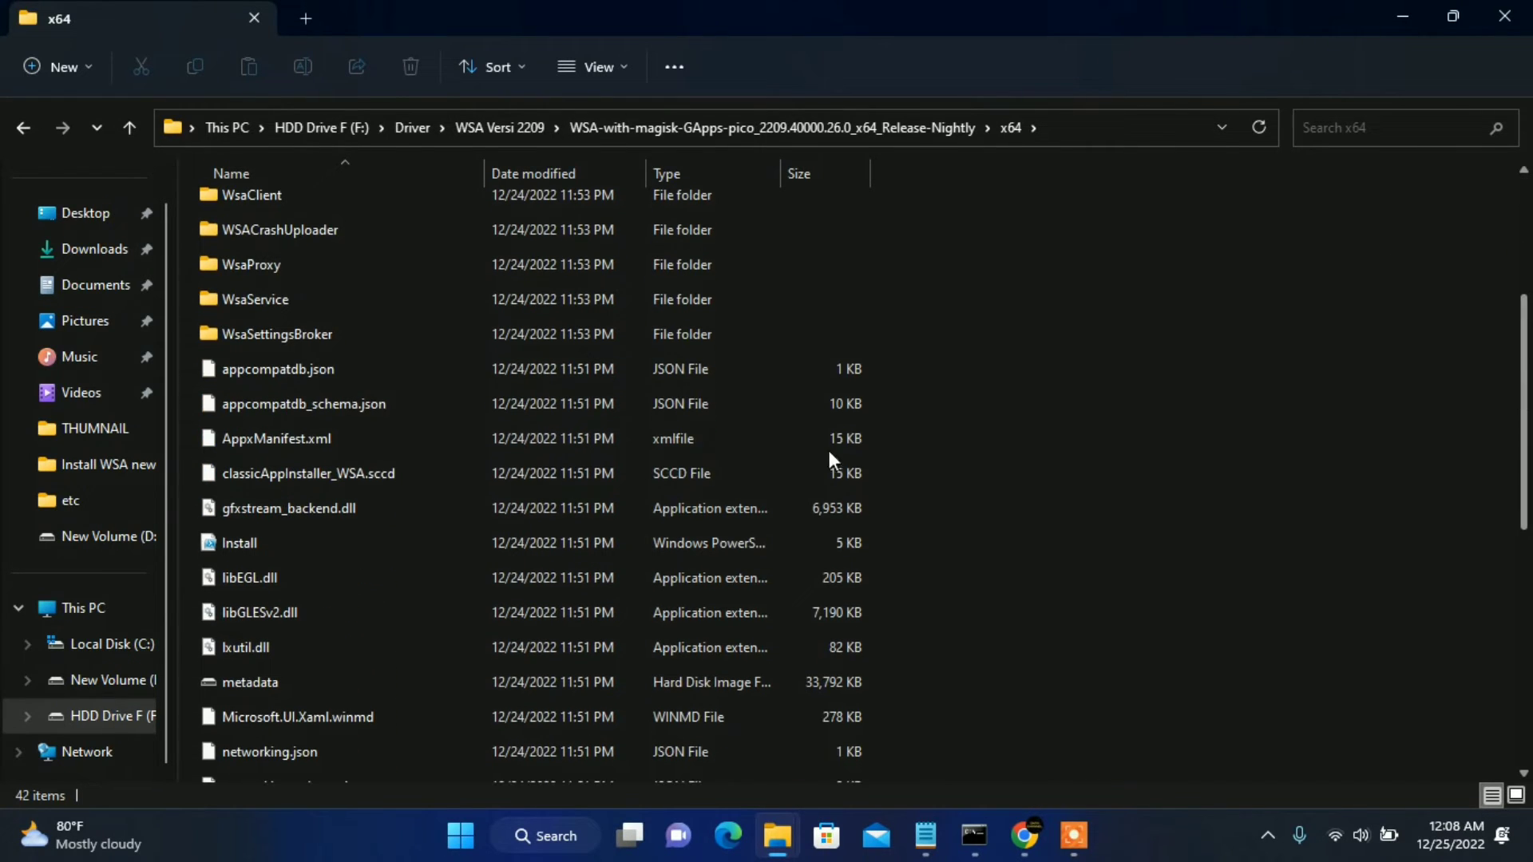
click(308, 543)
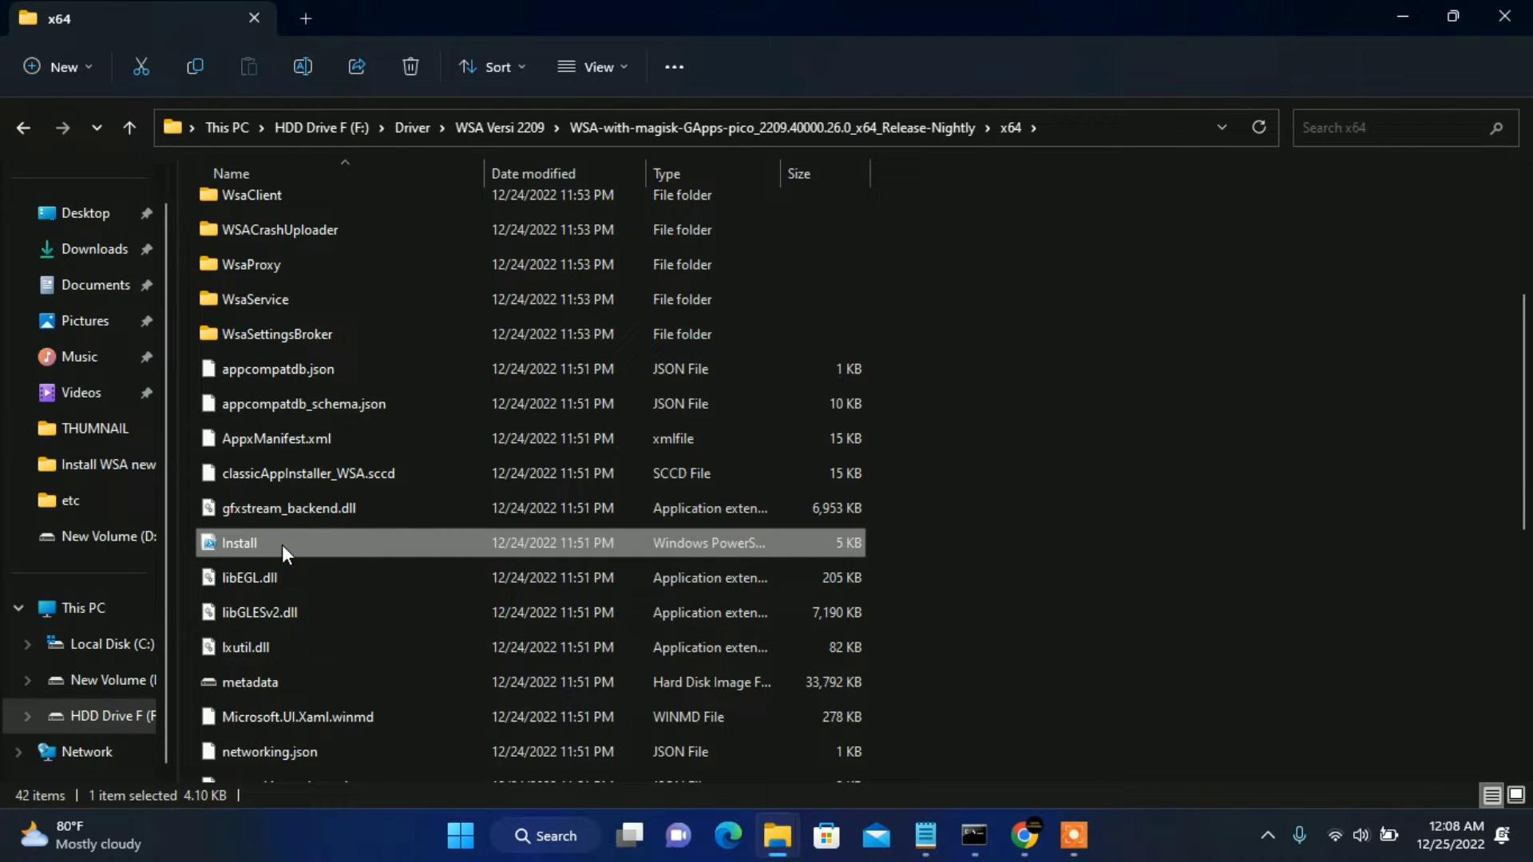
right_click(280, 545)
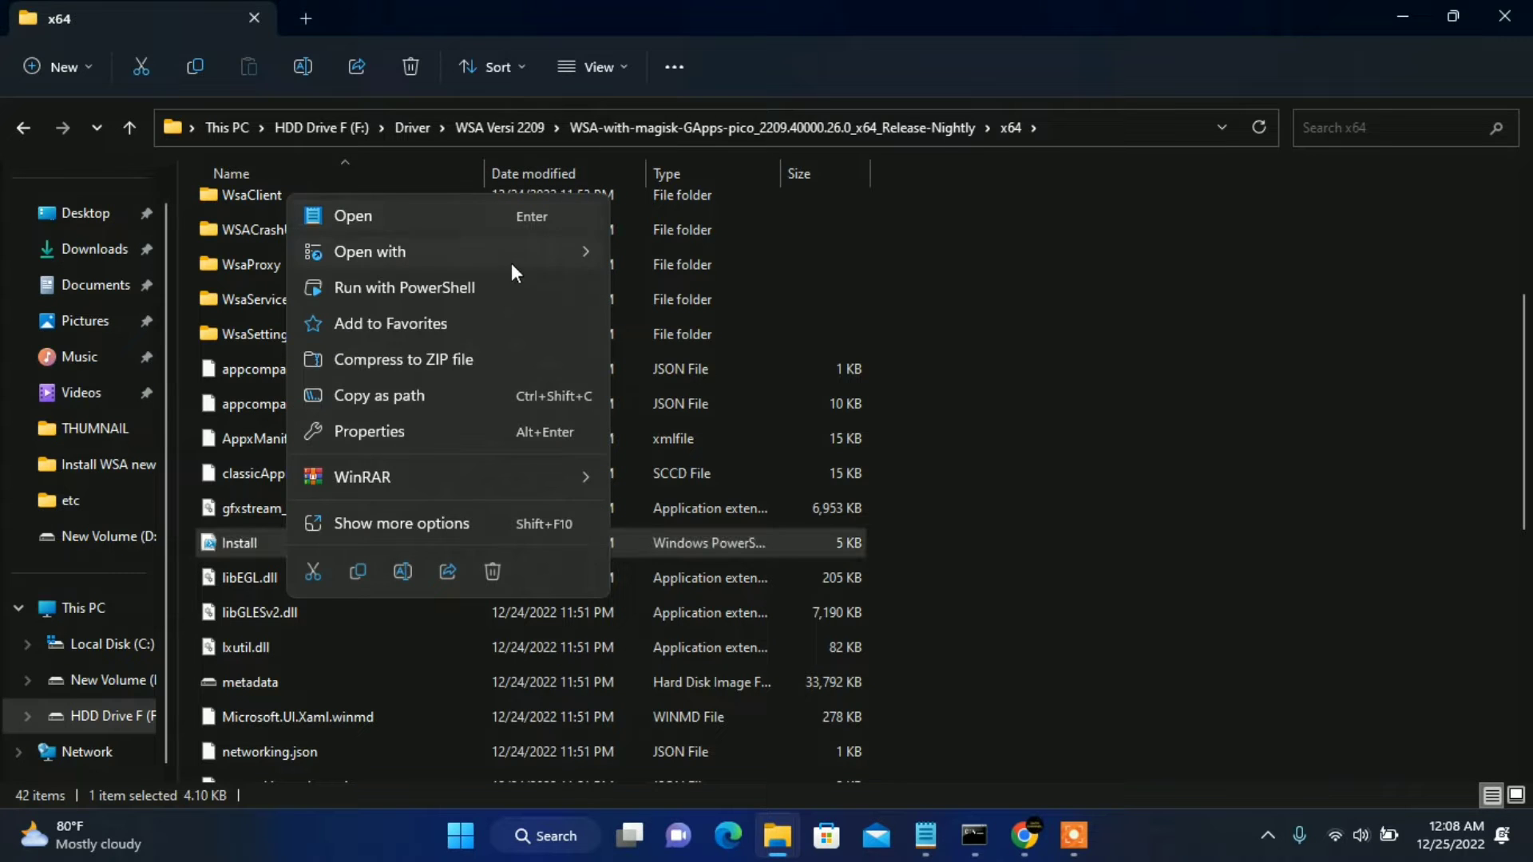
mouse_move(511, 264)
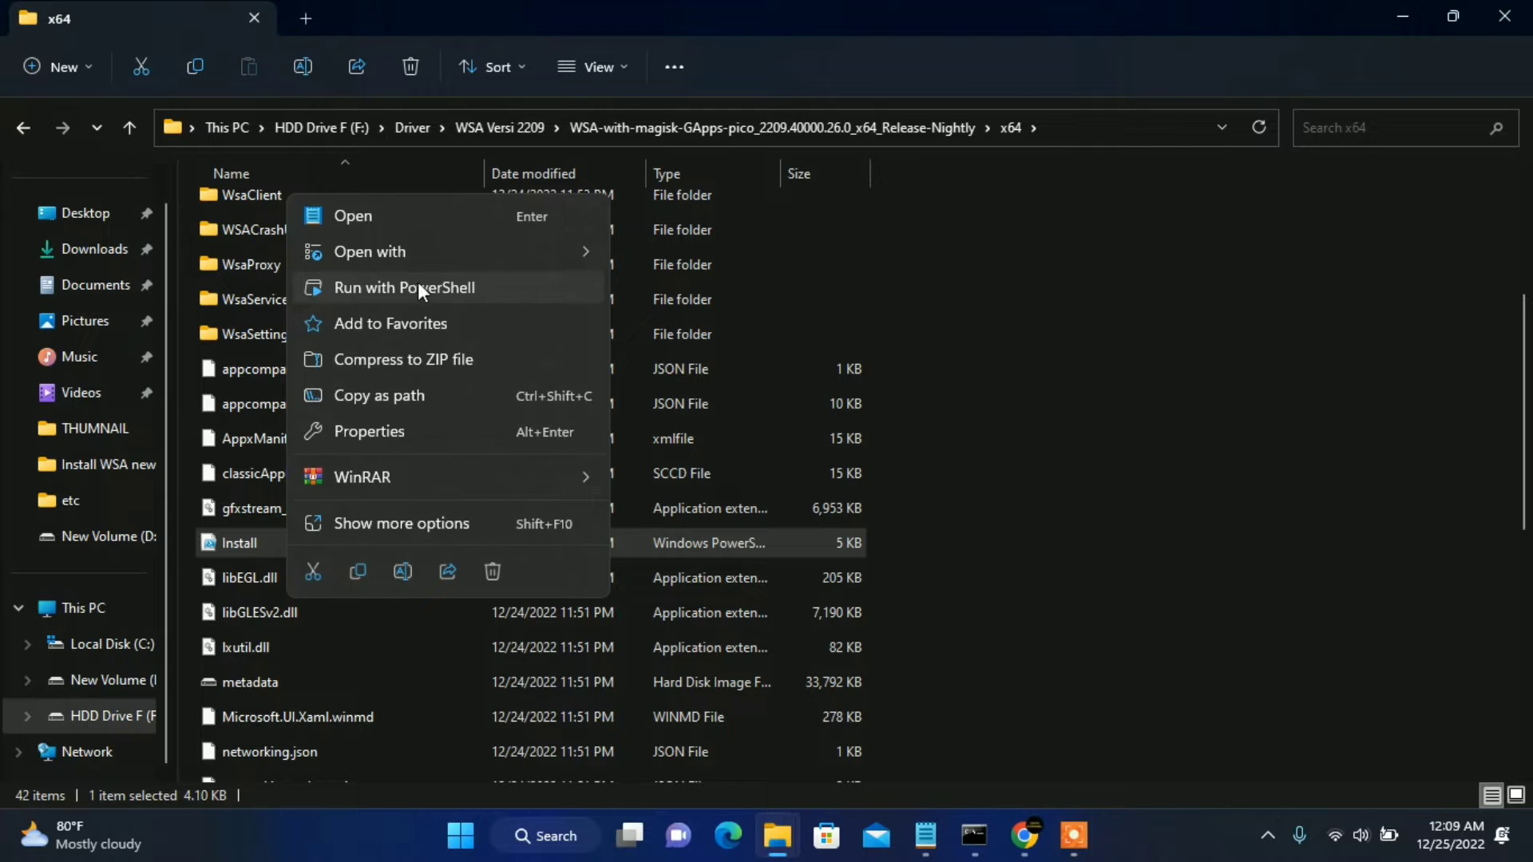
click(473, 289)
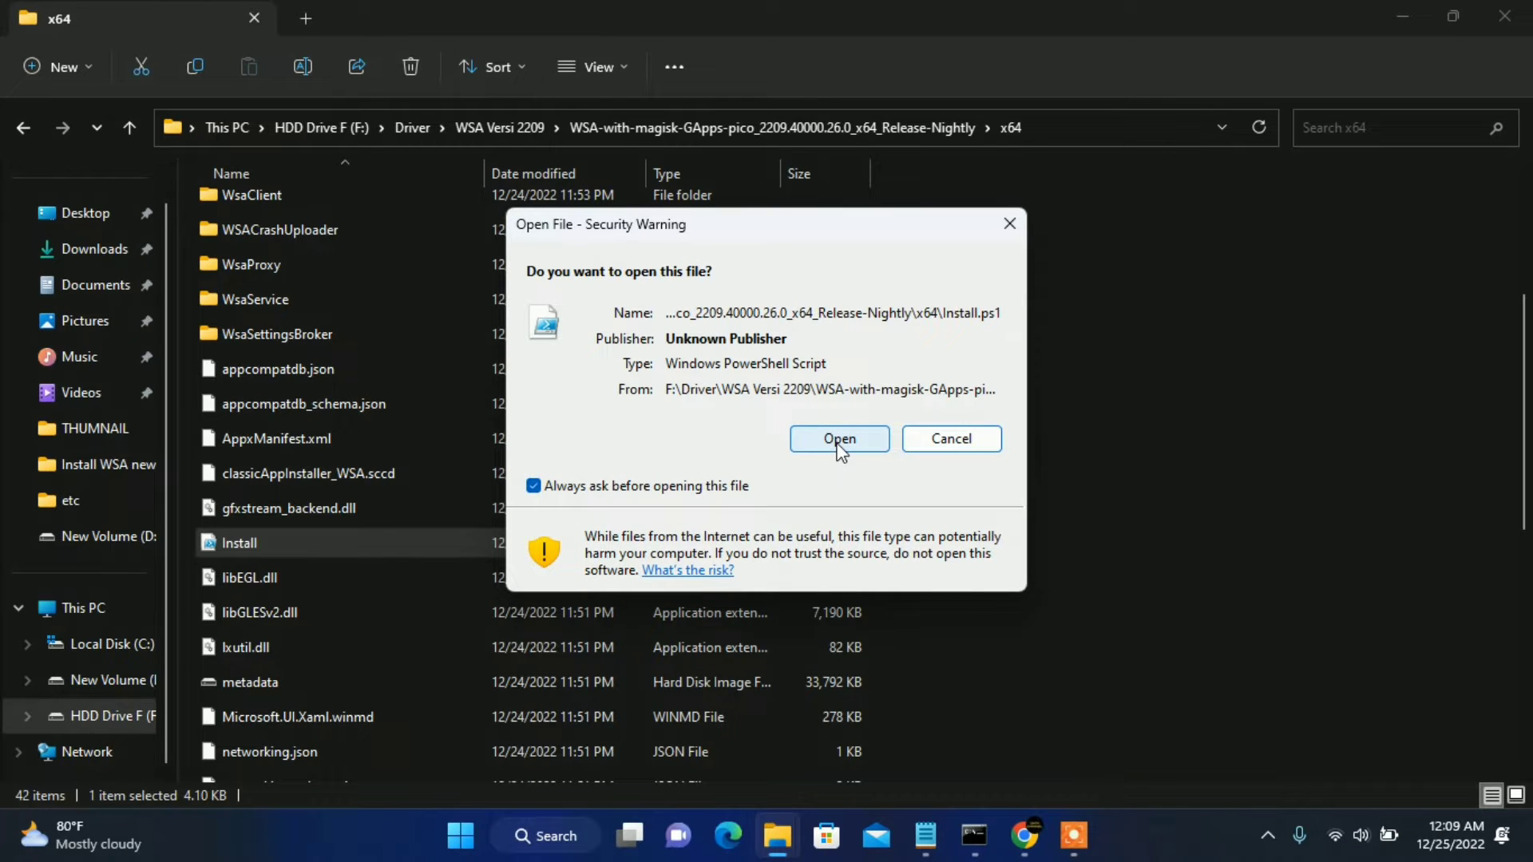
click(838, 440)
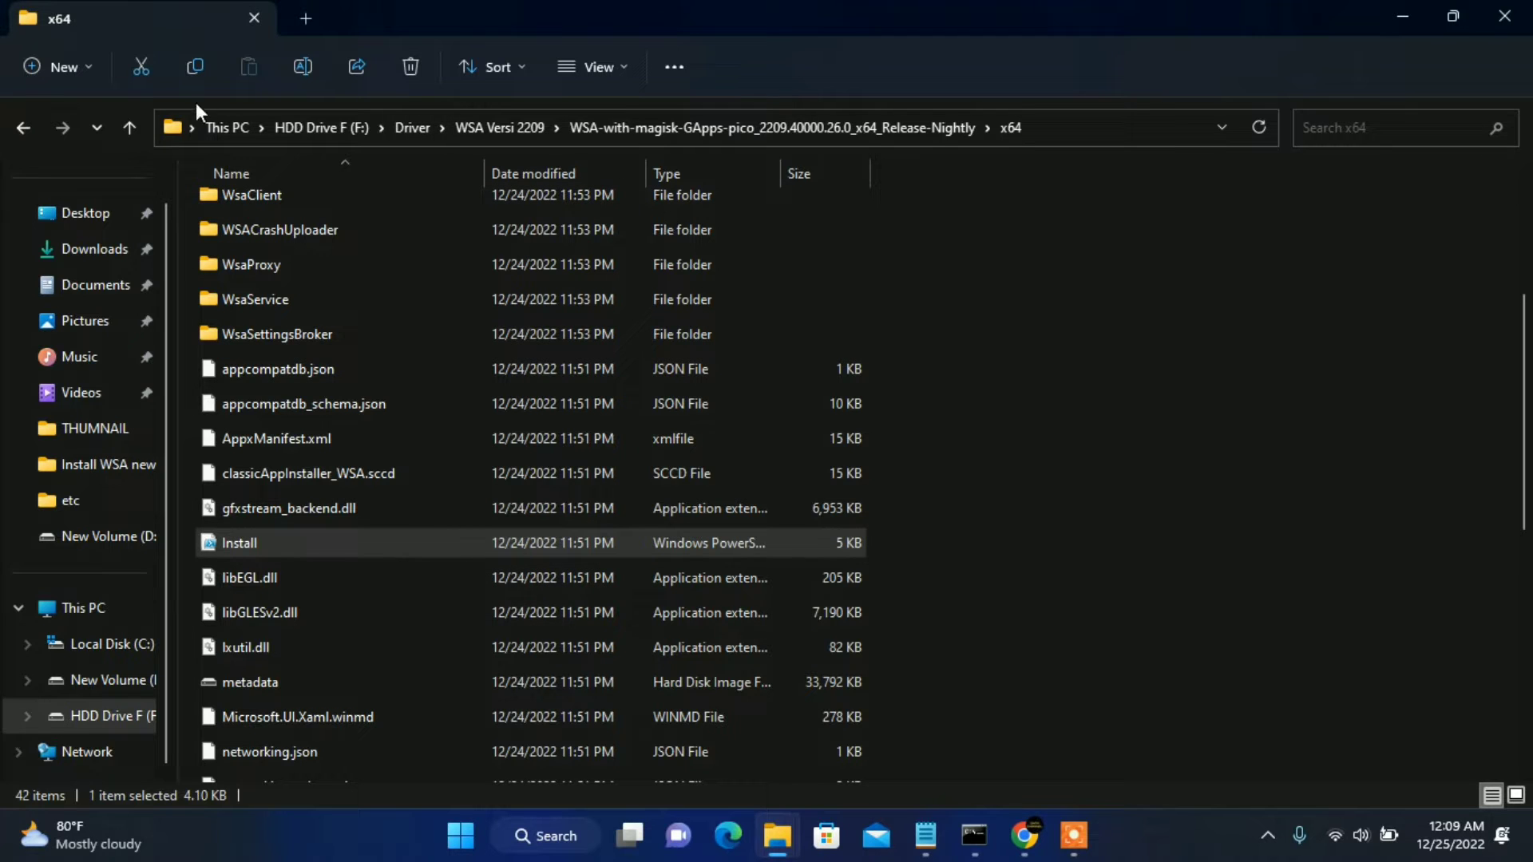
- Copy the path of the x64 folder in the extracted WSA folder and minimize the file window
click(133, 126)
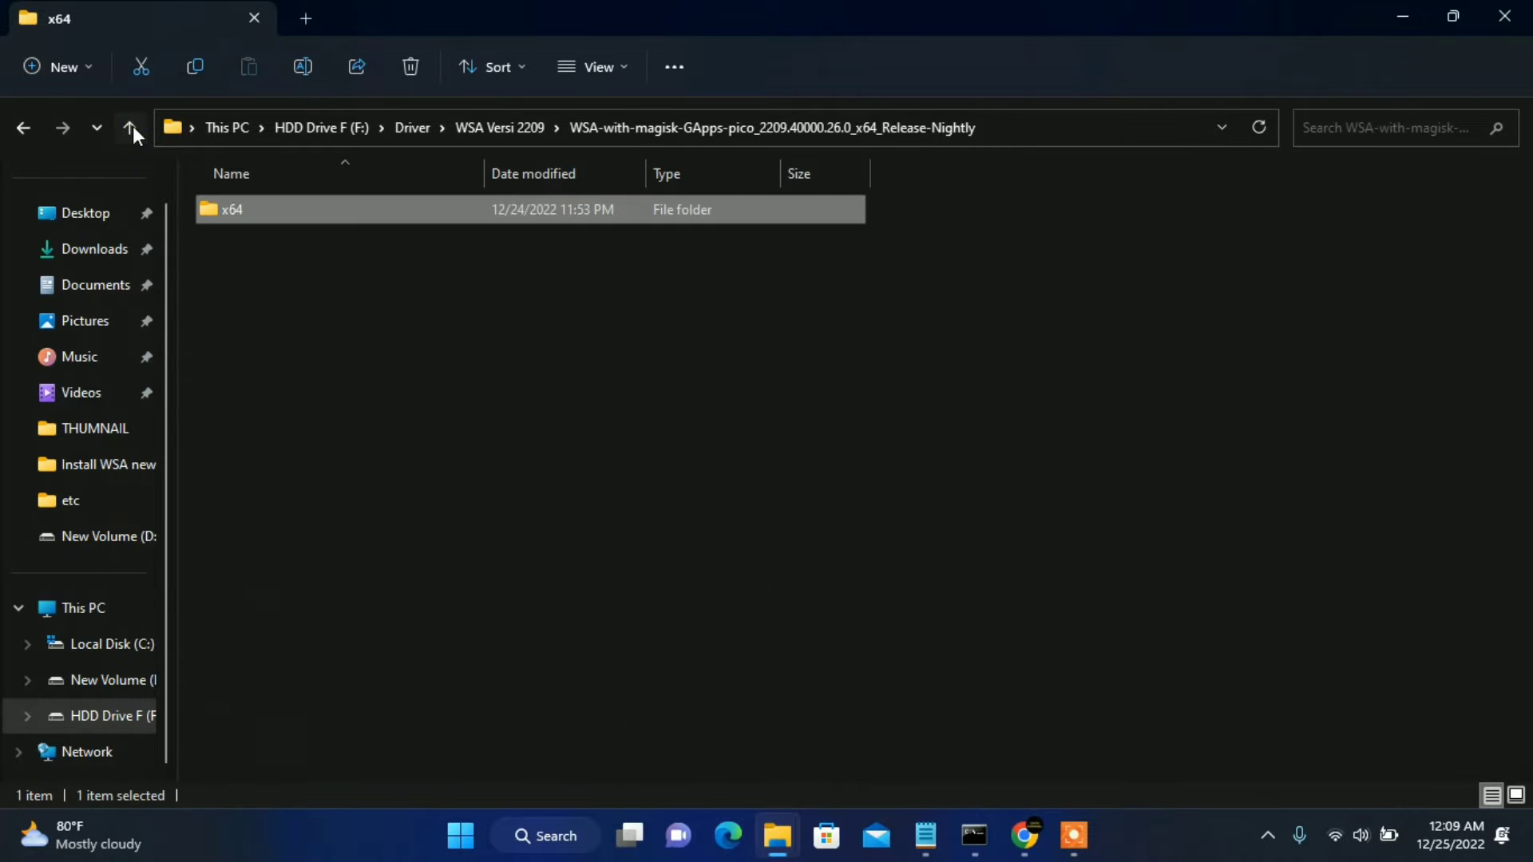
click(133, 126)
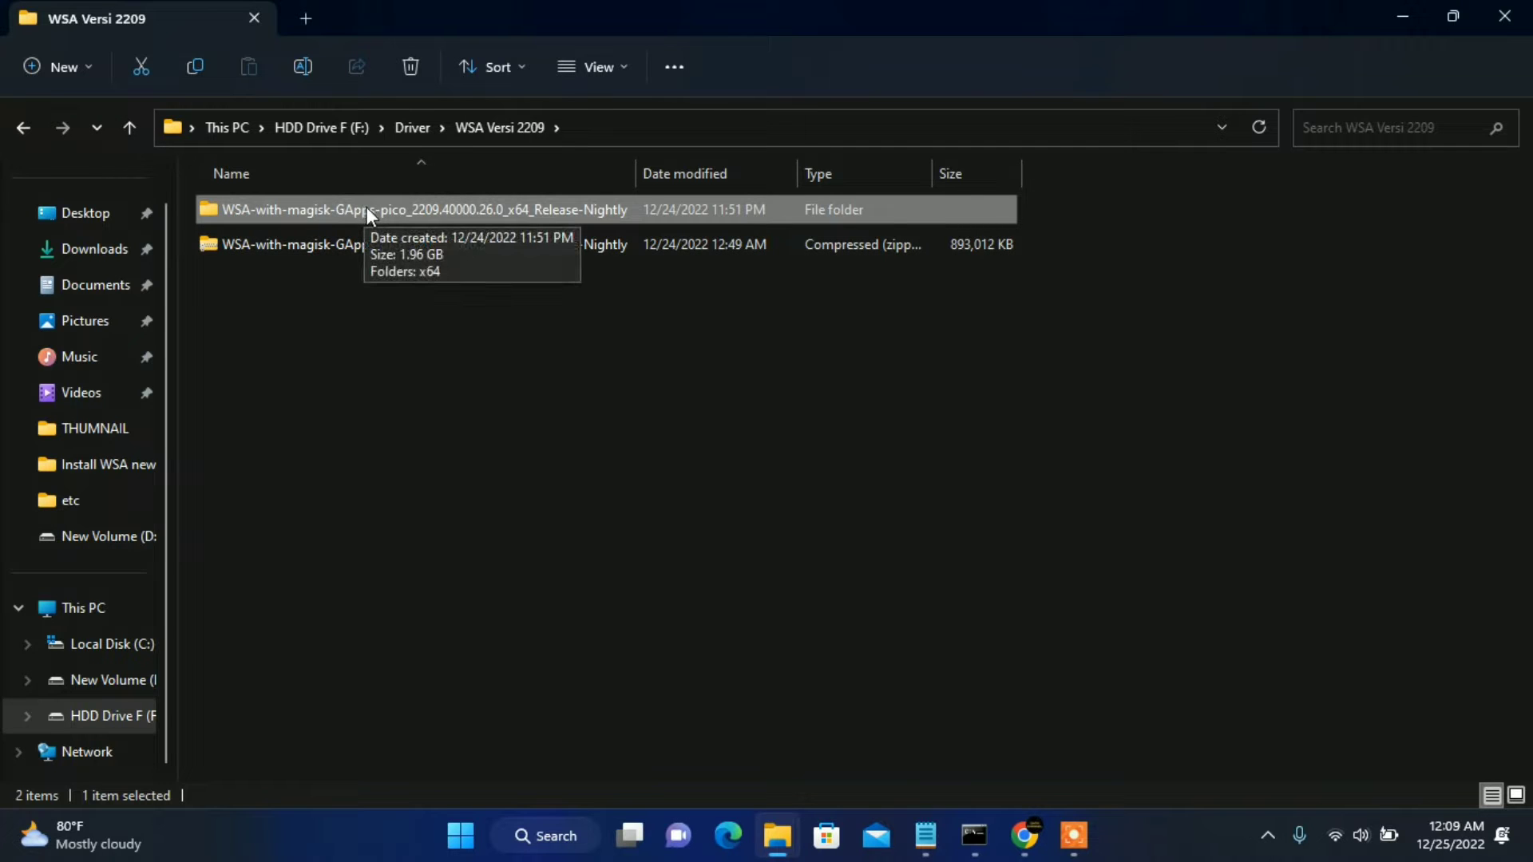
double_click(398, 209)
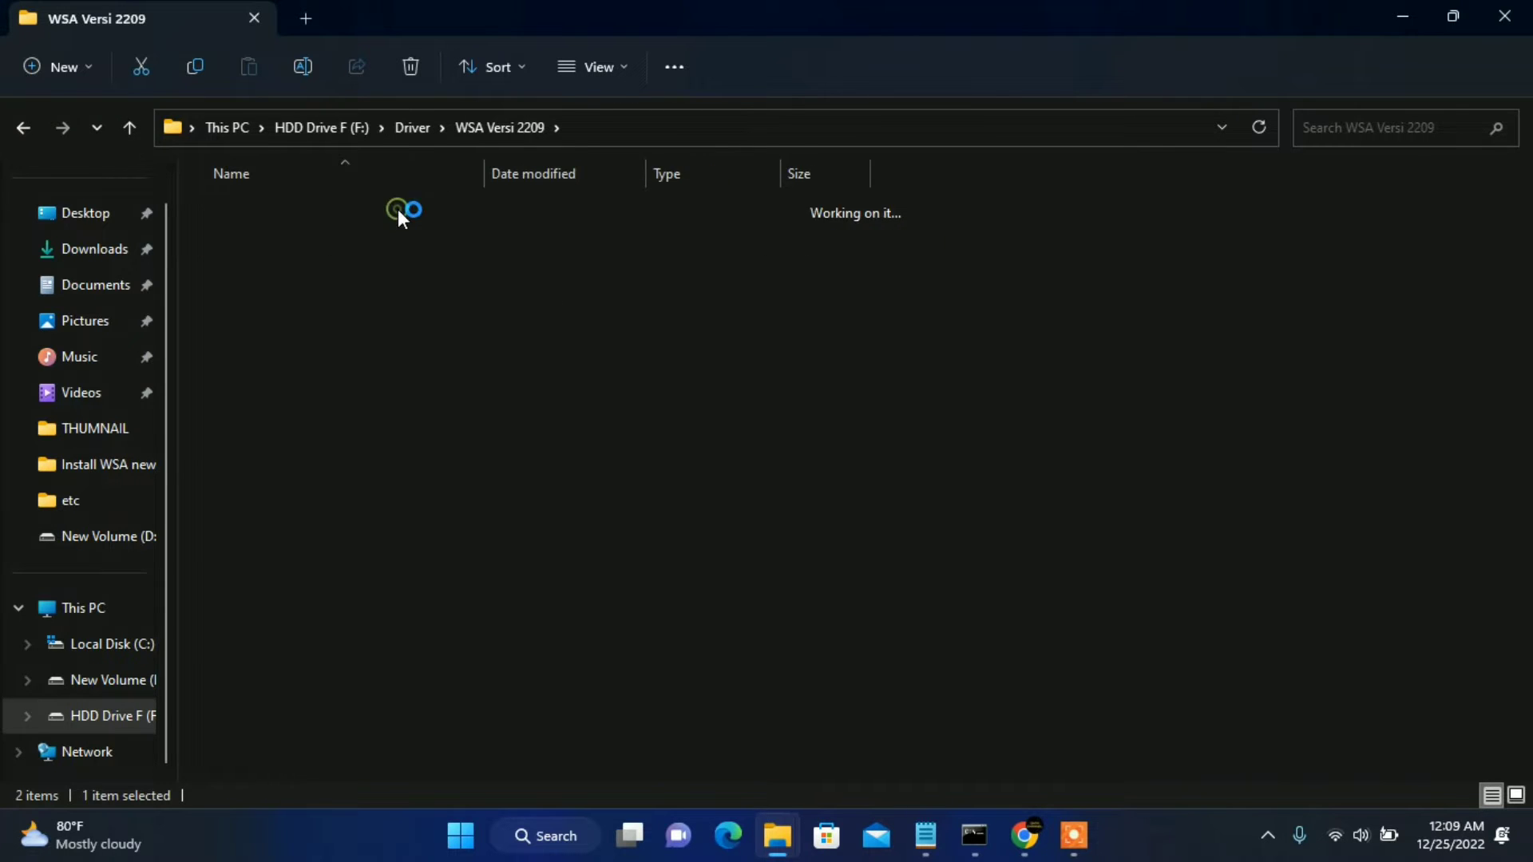
click(343, 213)
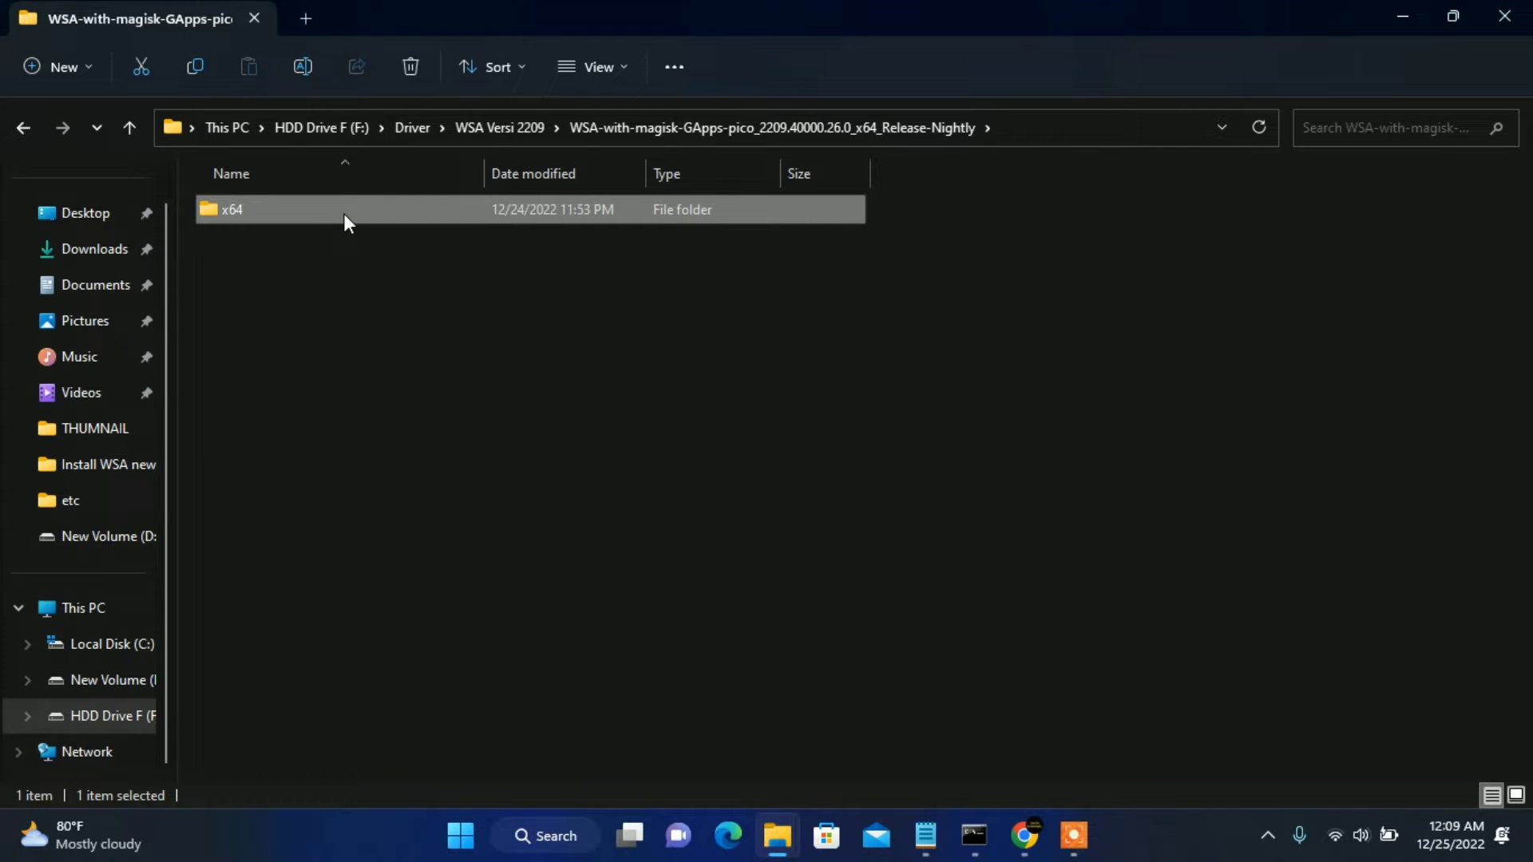
right_click(344, 213)
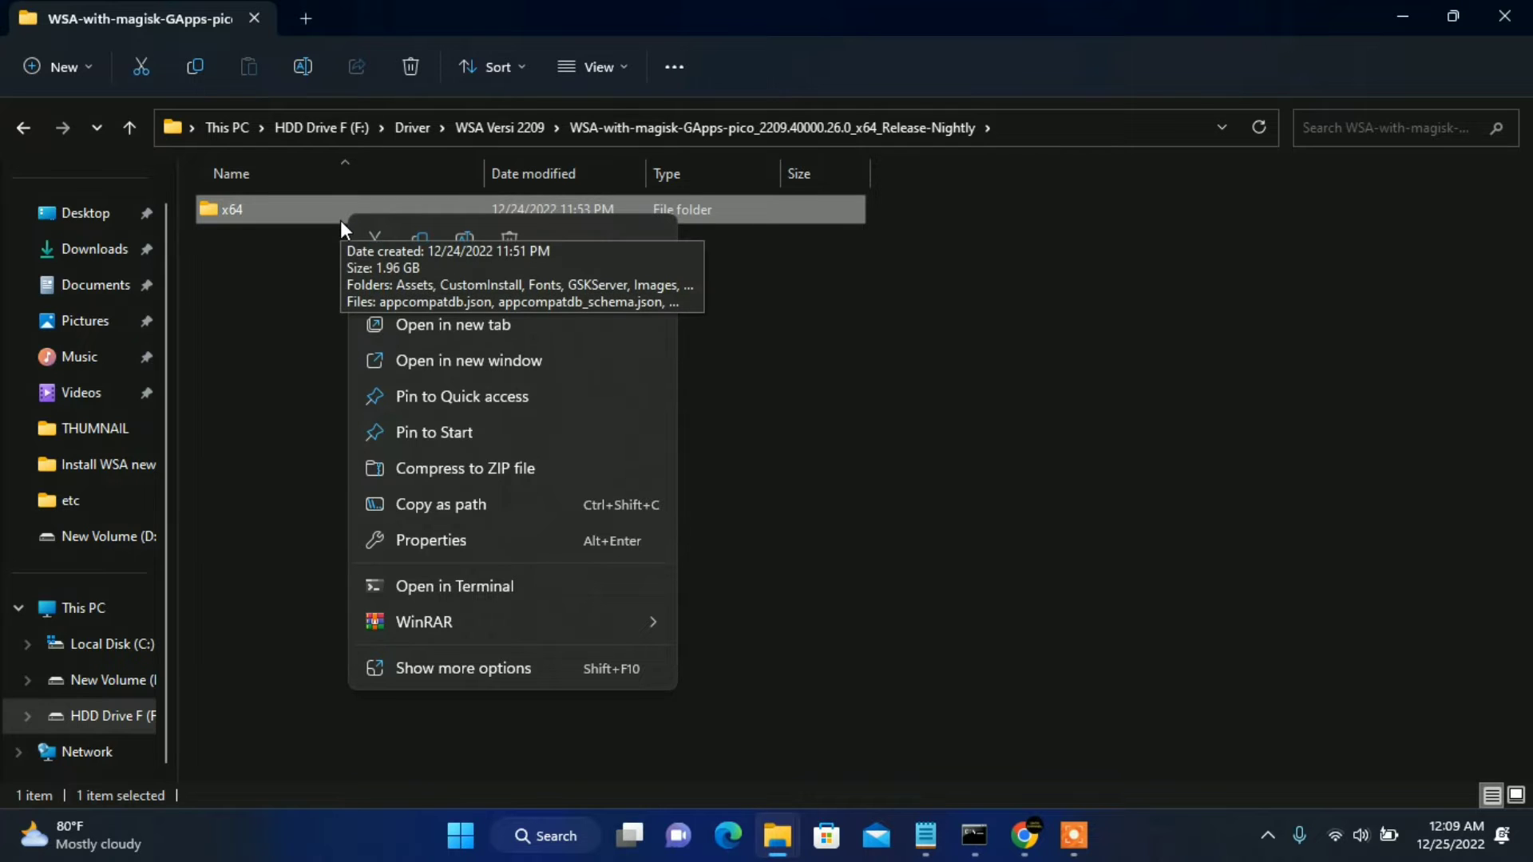
click(476, 506)
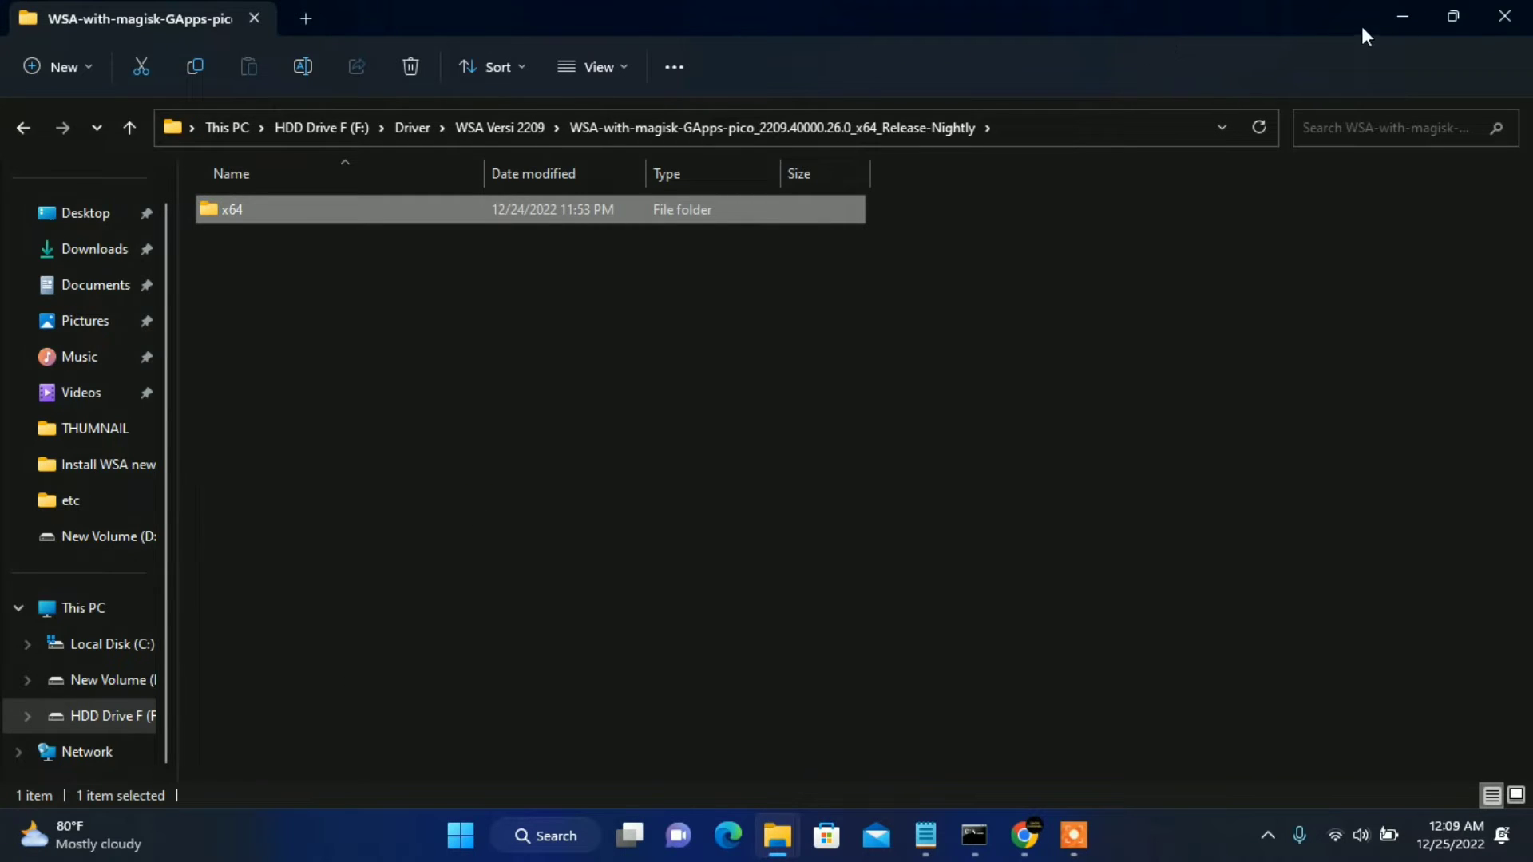
click(1407, 18)
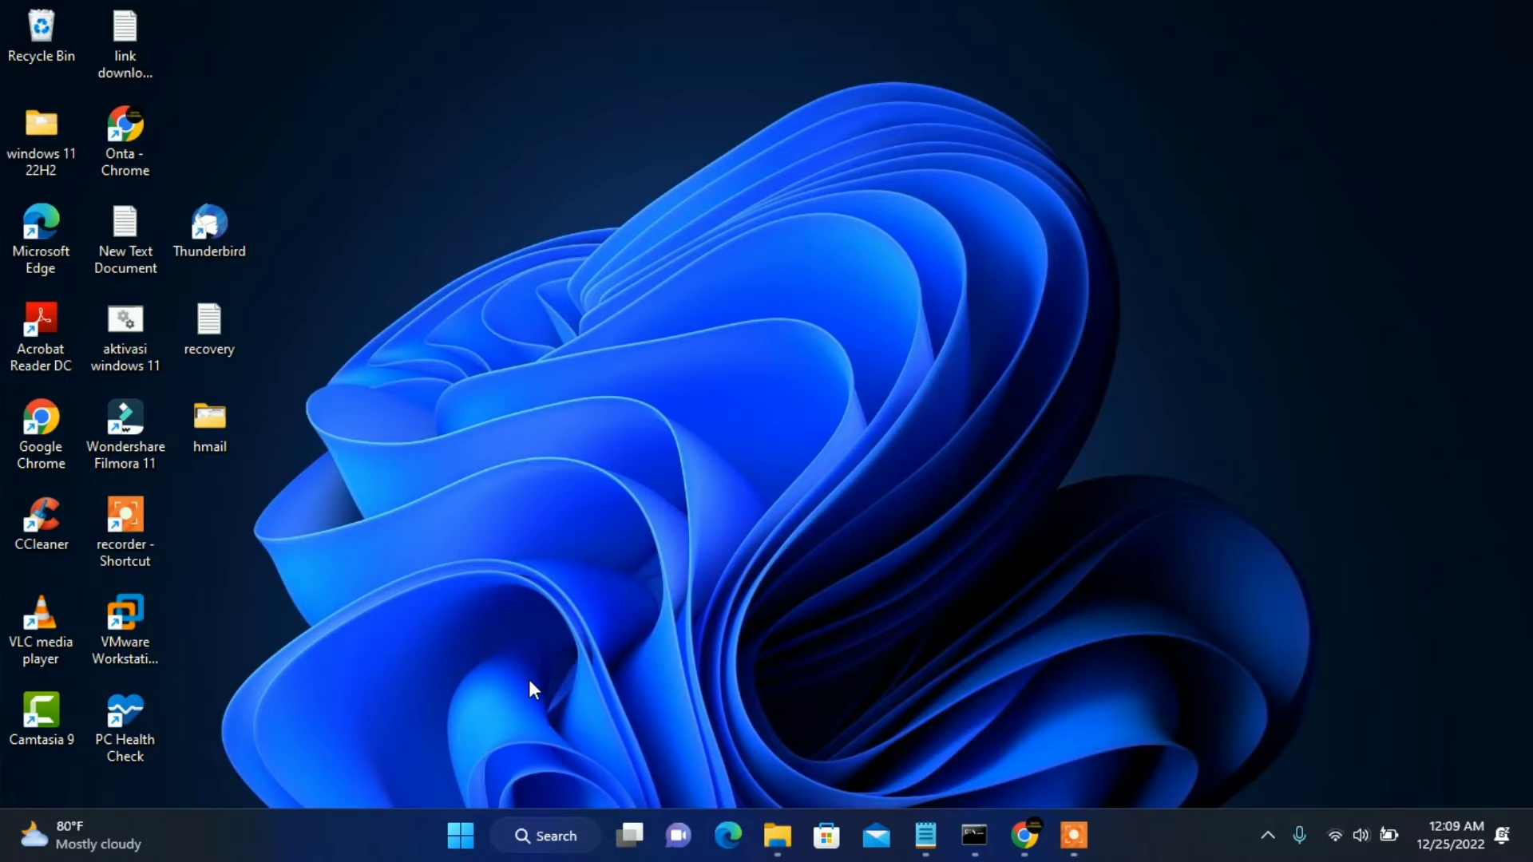
- Open Windows PowerShell as administrator and place its window near the middle of the desktop
click(462, 845)
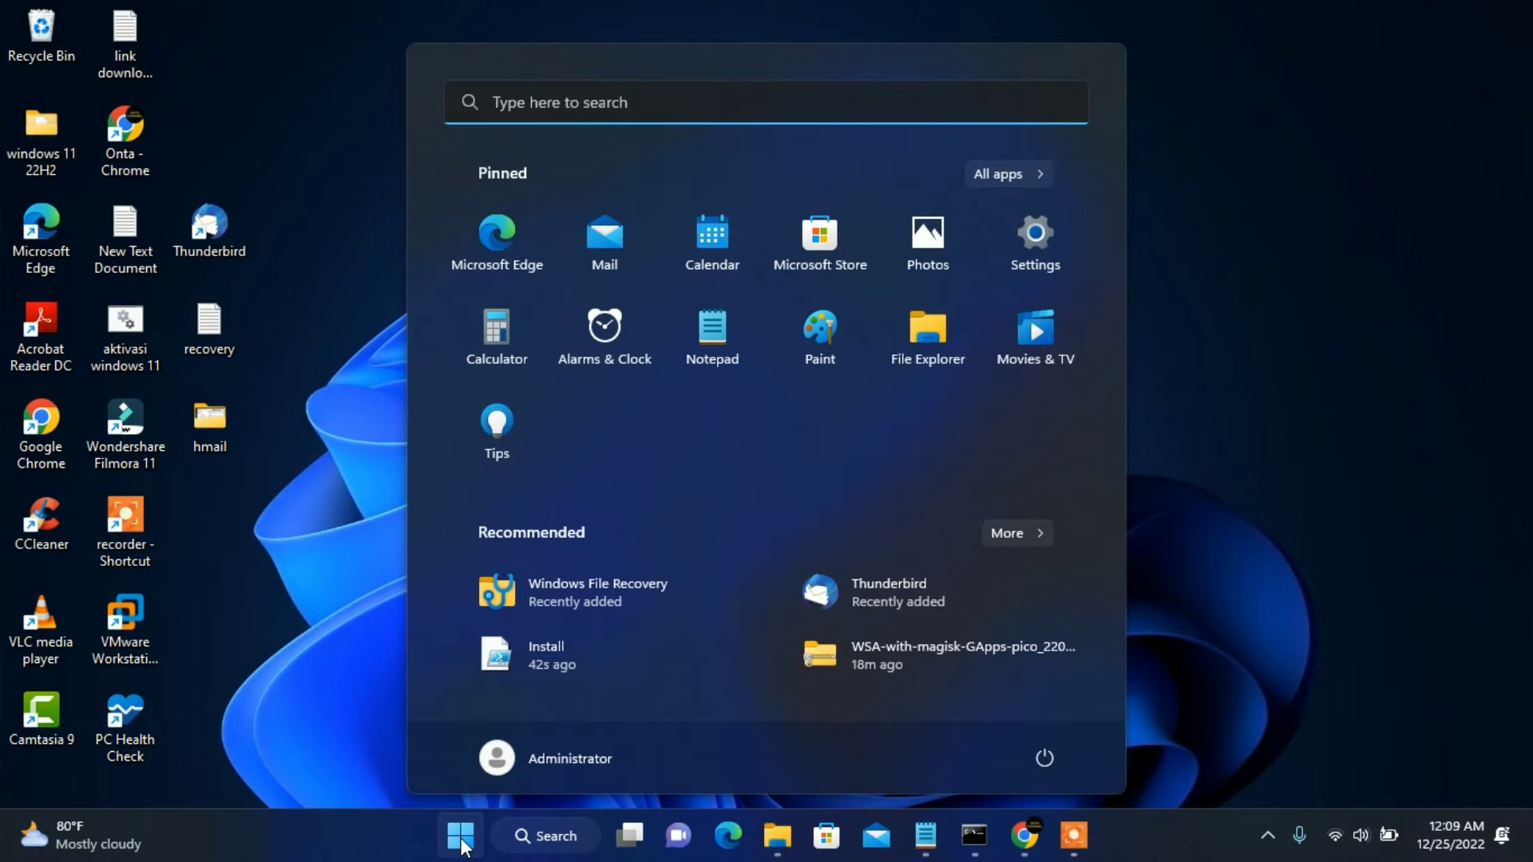
text(power)
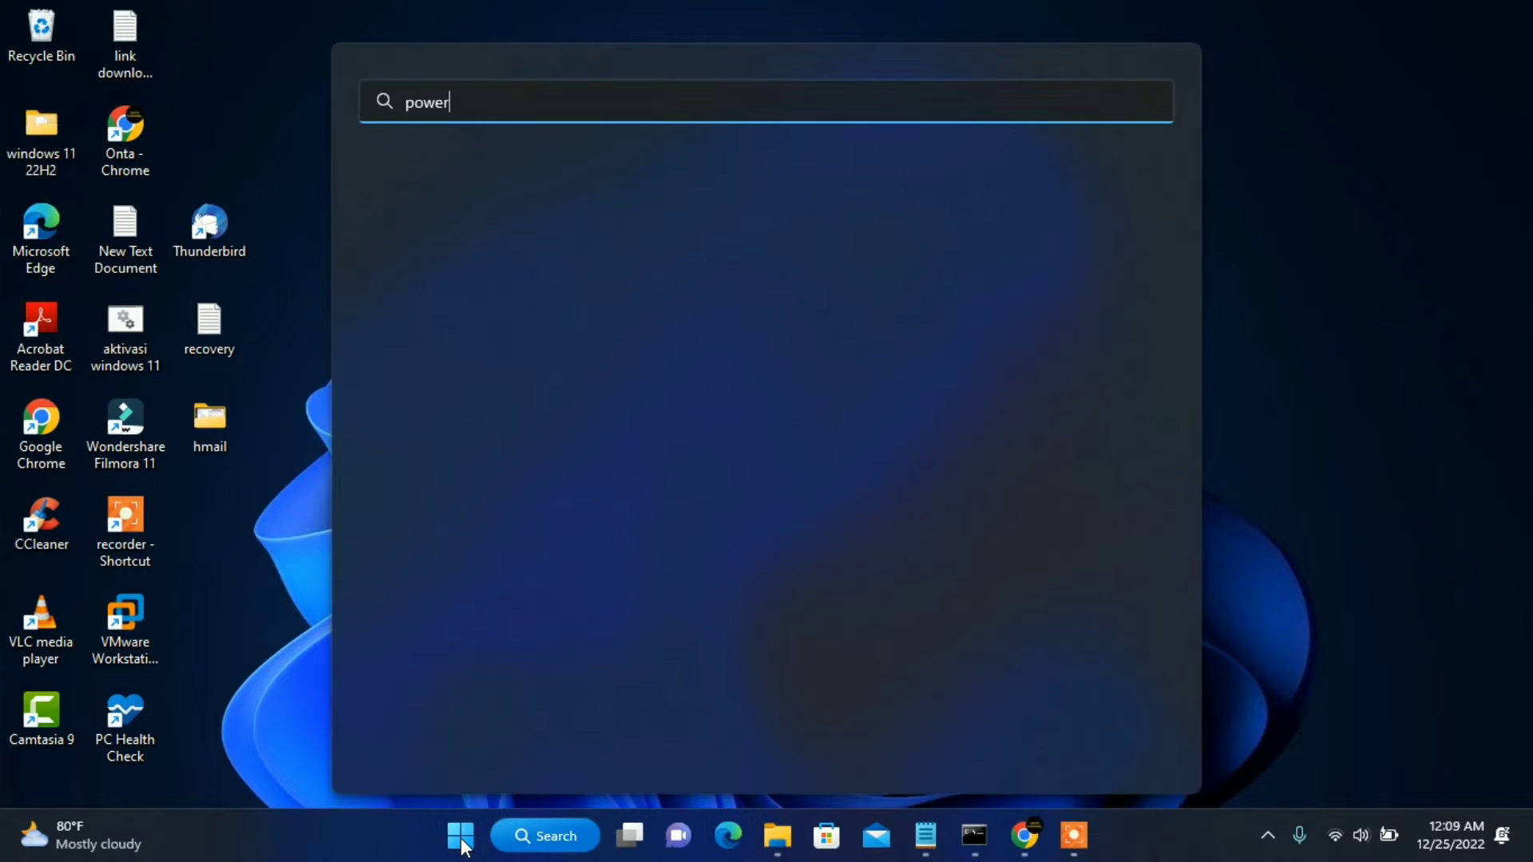
text(shell)
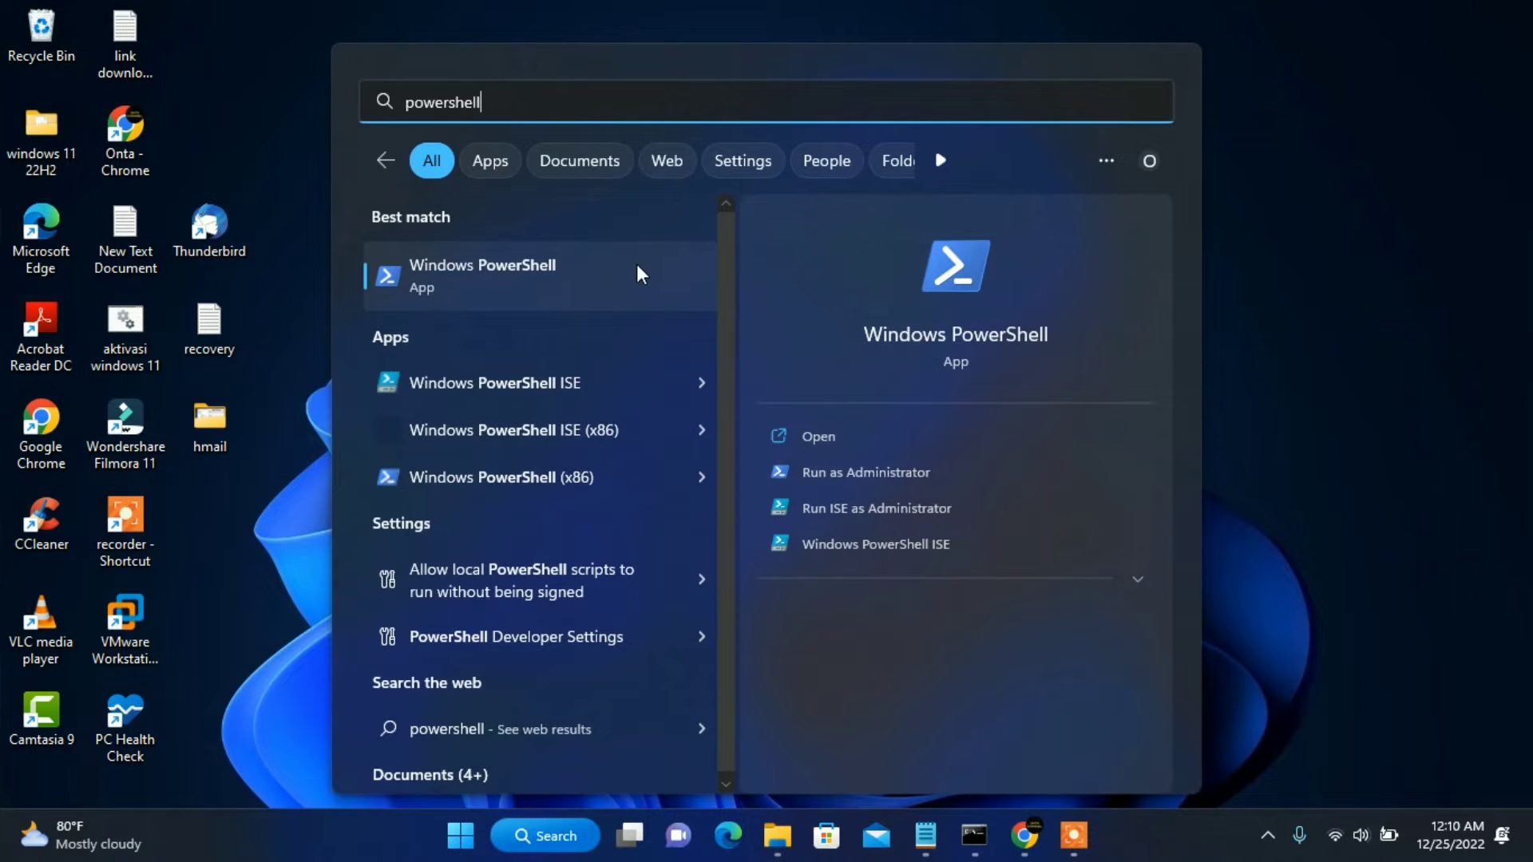
click(862, 473)
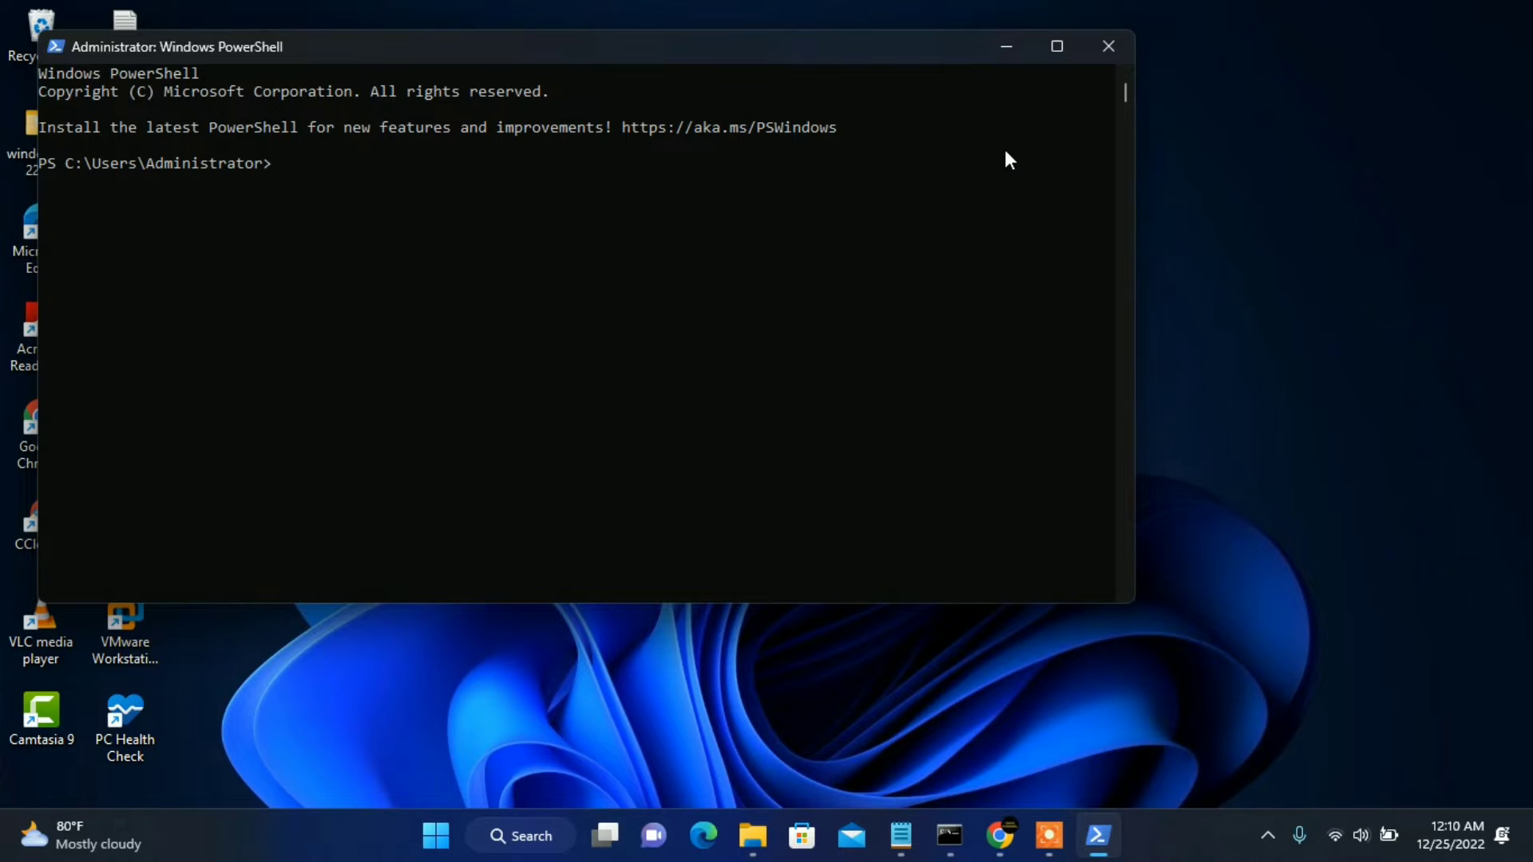
drag(859, 54, 1068, 185)
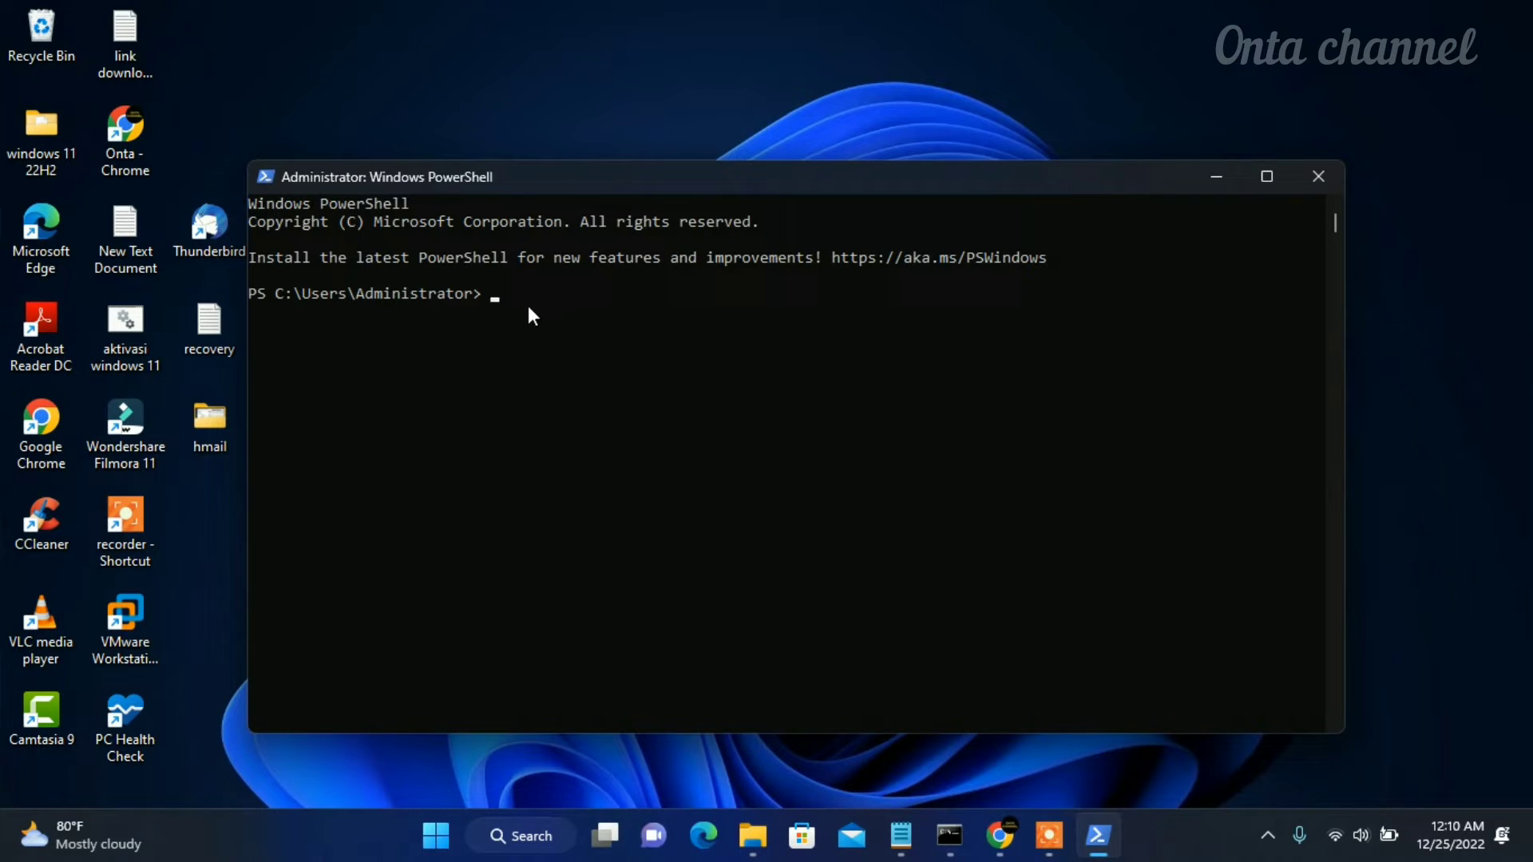
- Try entering the copied x64 folder path on its own in PowerShell, widening the window to fit it
key(ctrl+v)
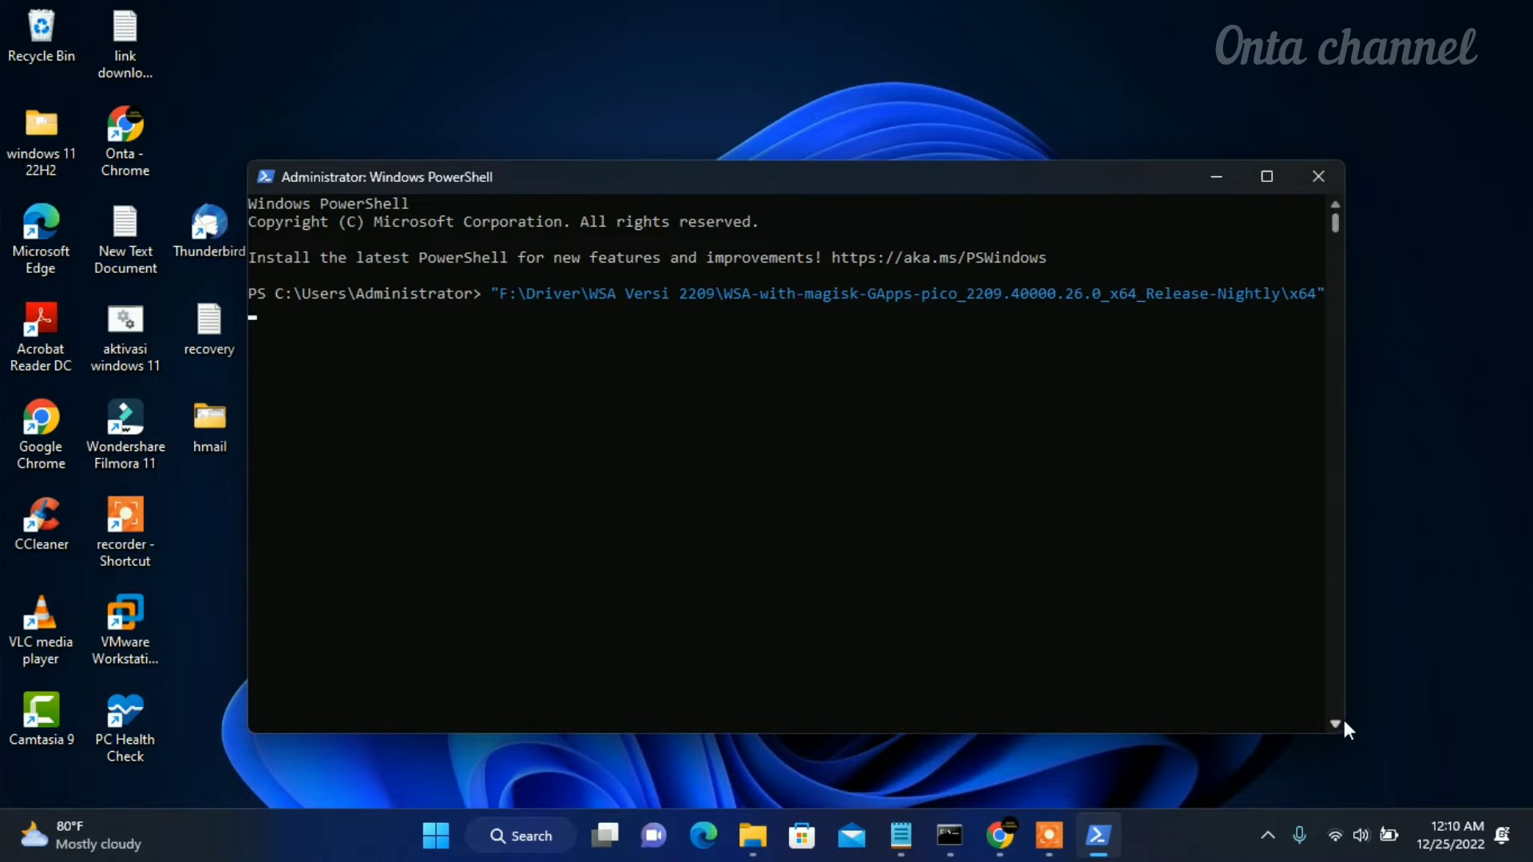
drag(1347, 738, 1489, 726)
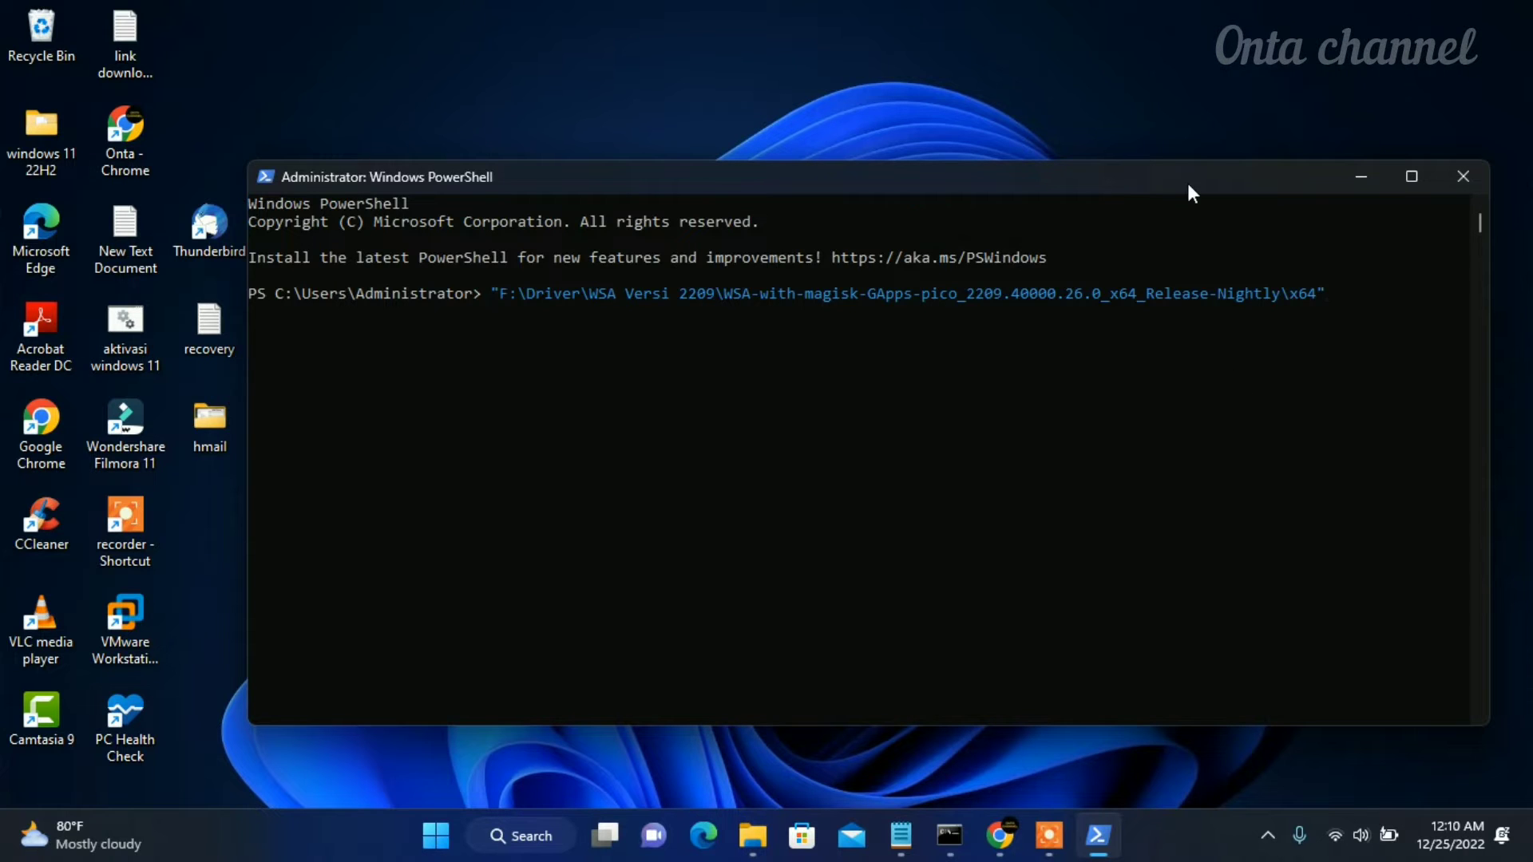
drag(1186, 183, 1153, 149)
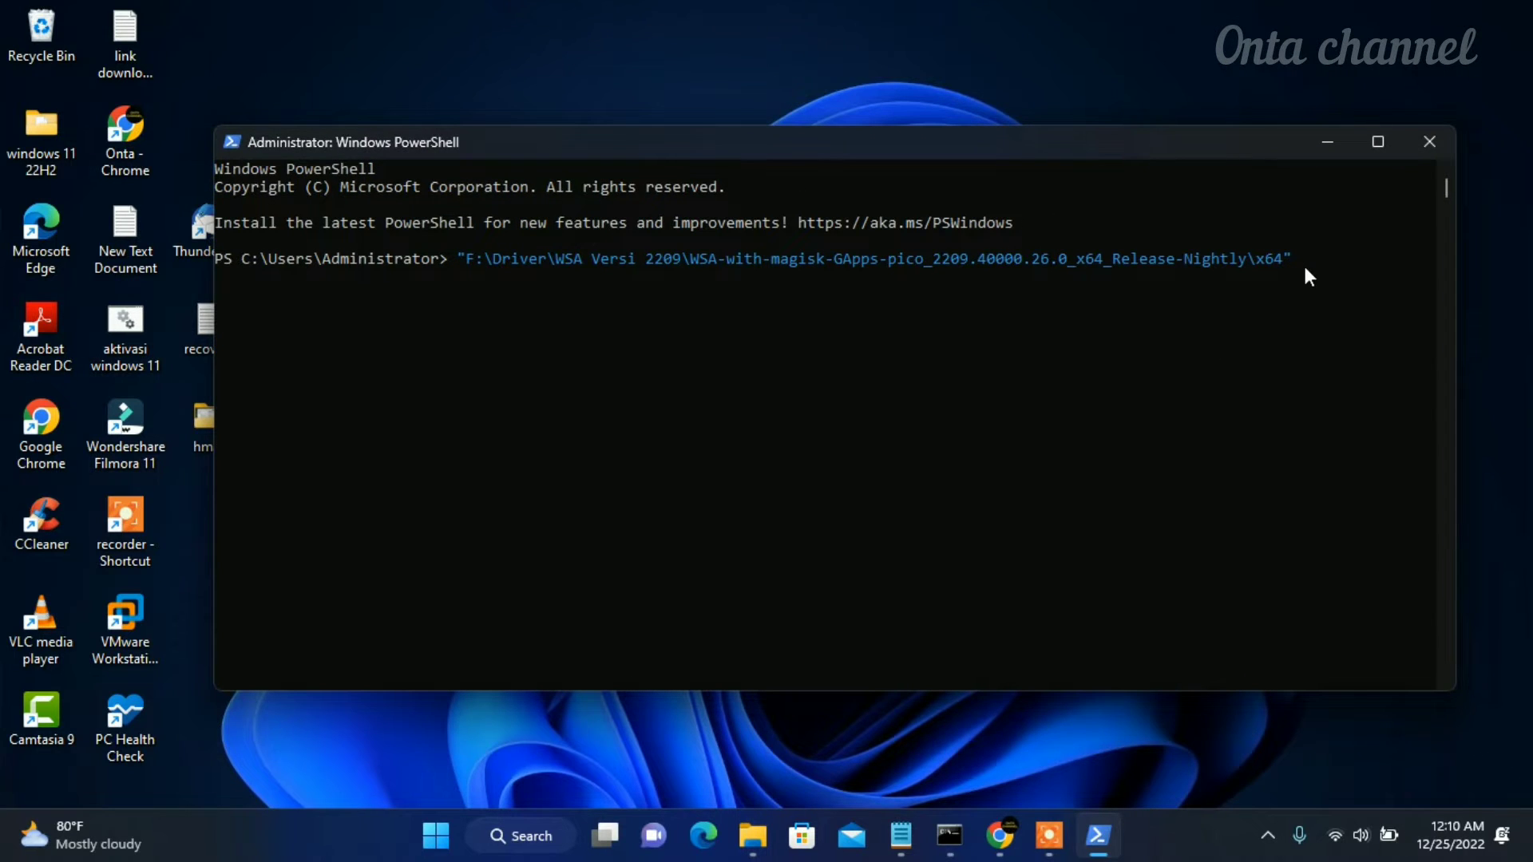
key(Return)
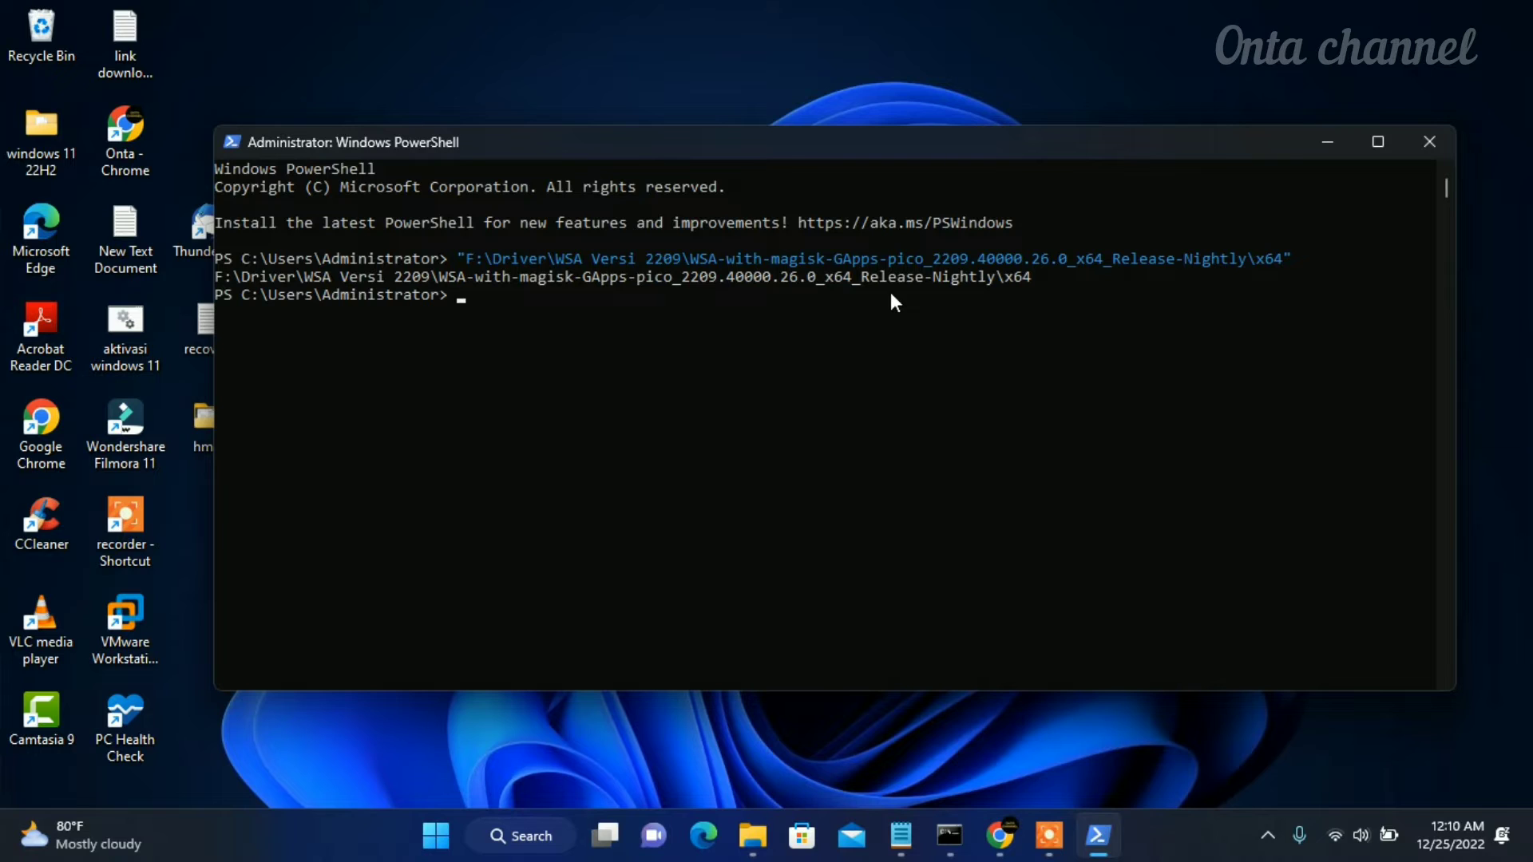
- Use cd with the copied path to change PowerShell's working directory to the extracted x64 folder
text(cd)
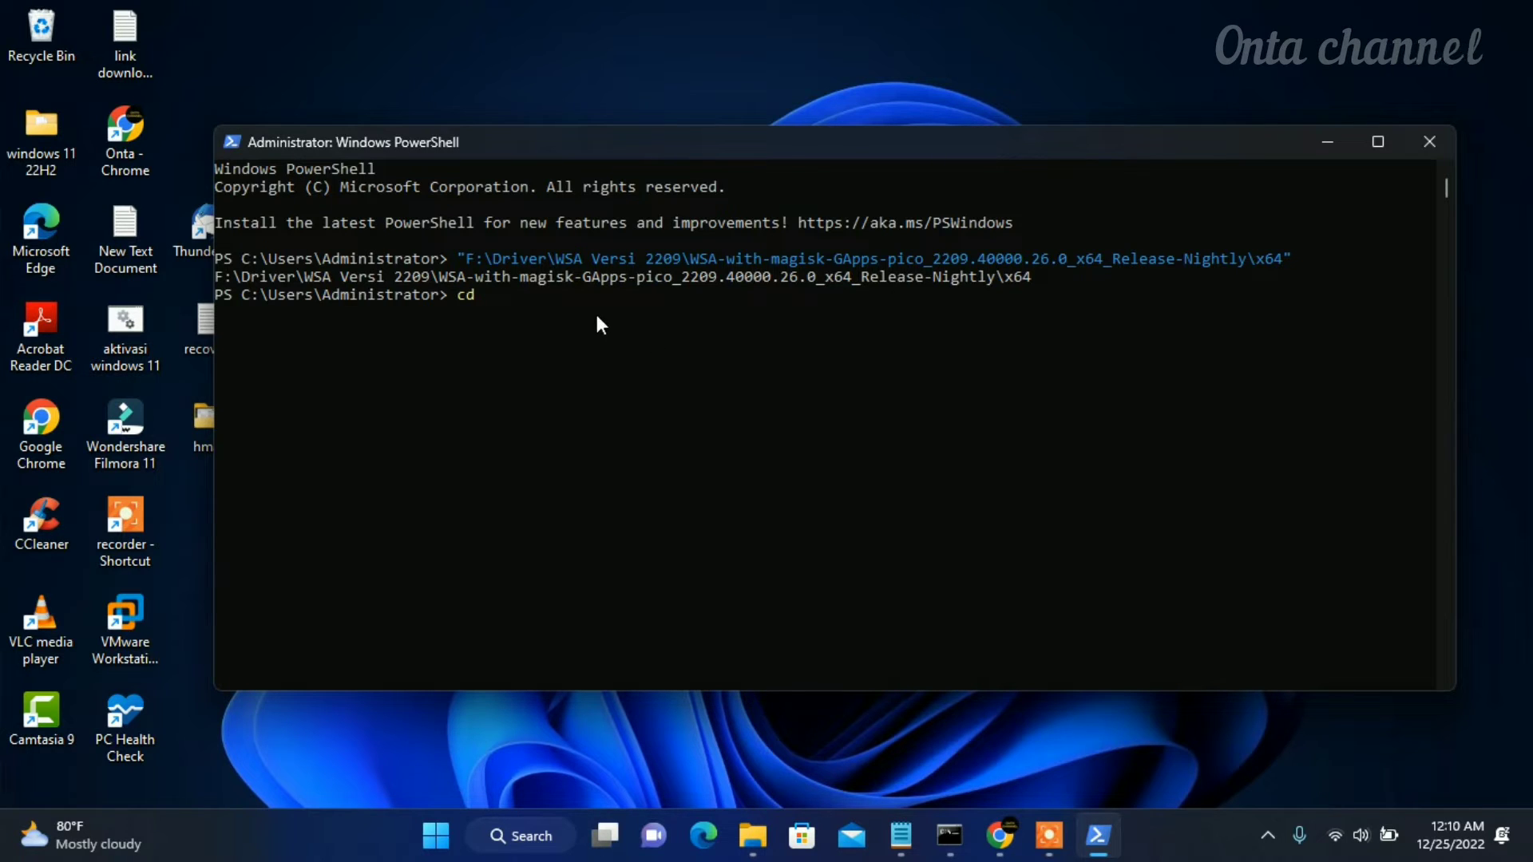
key(ctrl+v)
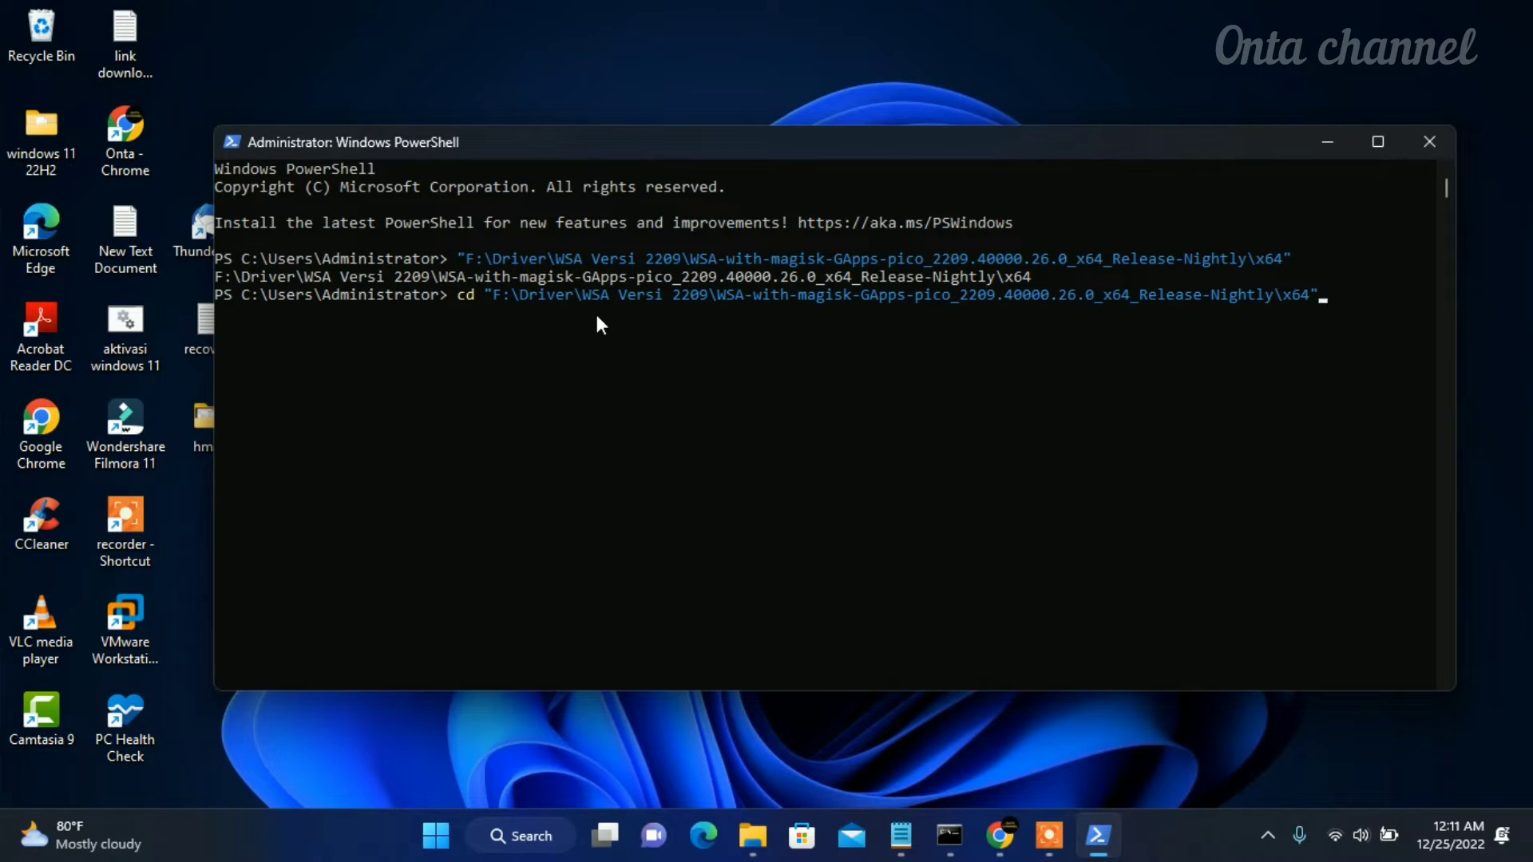
key(Return)
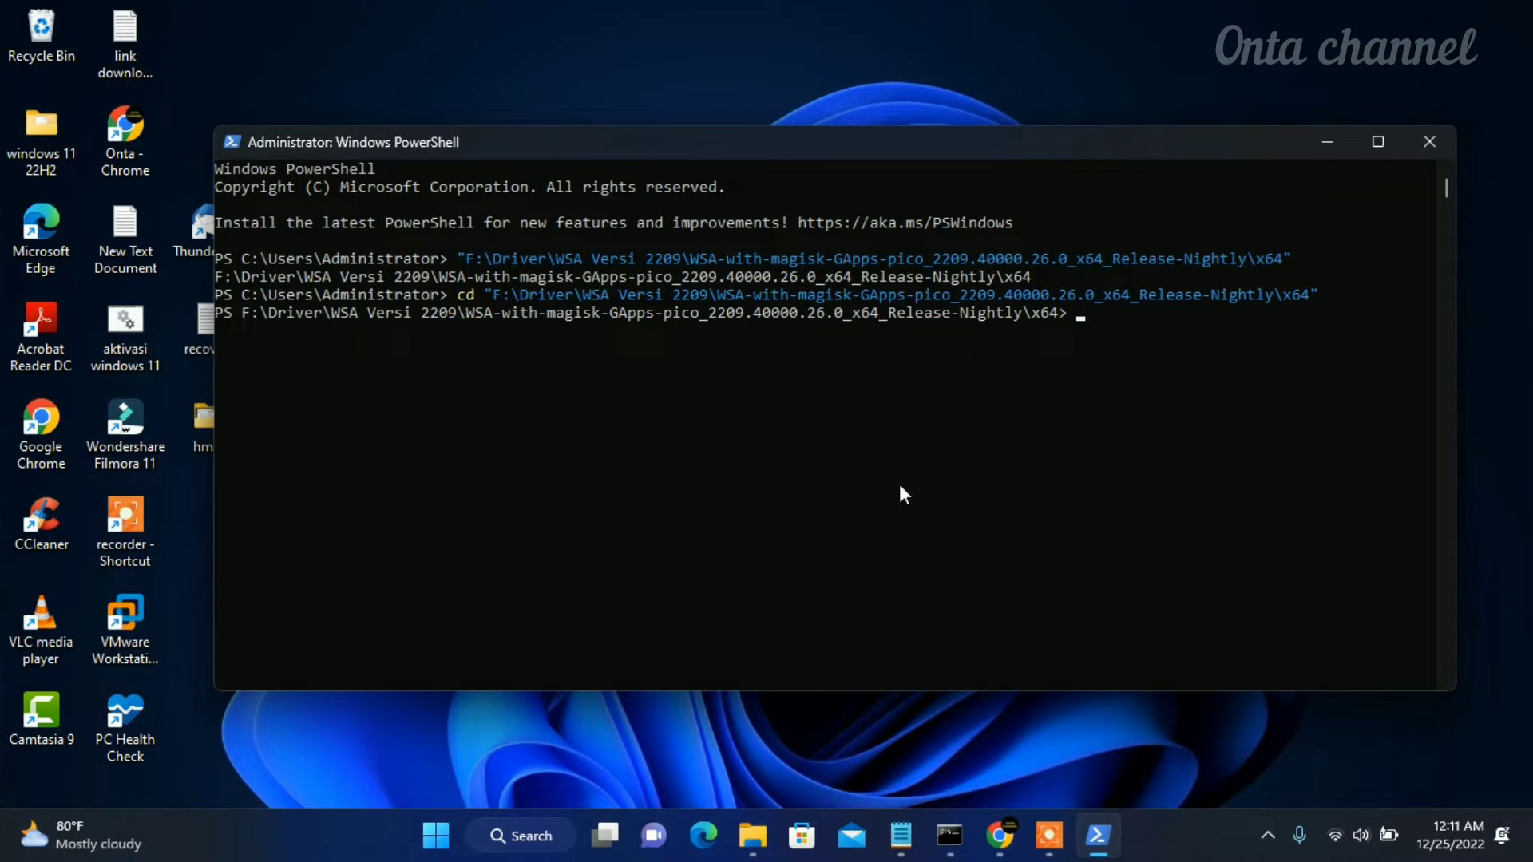
- Switch to File Explorer and open the x64 folder inside WSA-with-magisk-GApps-pico_2209.40000.26.0_x64_Release-Nightly
click(753, 836)
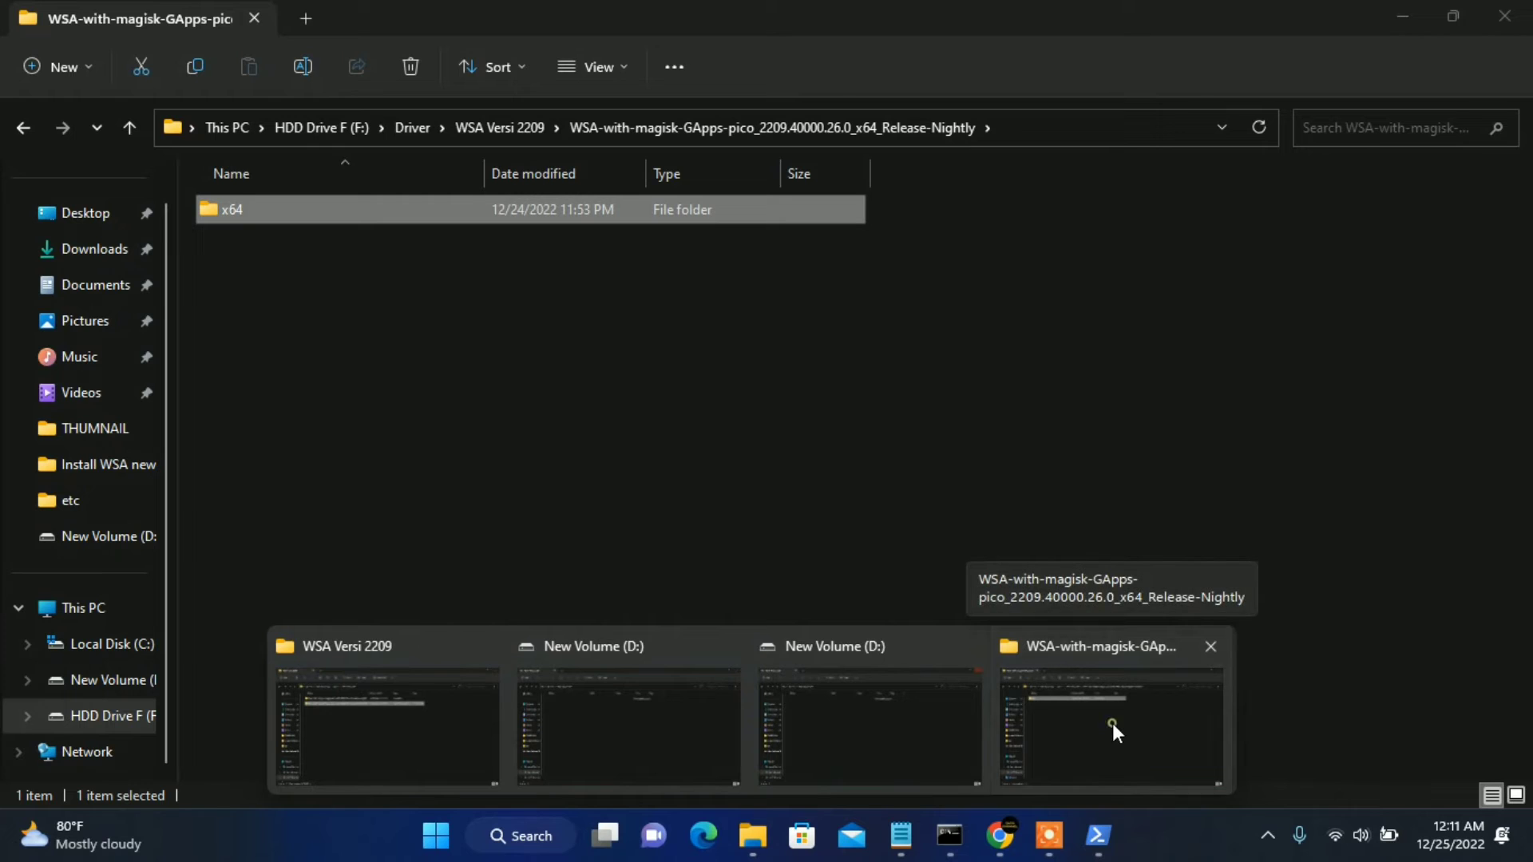
click(1112, 724)
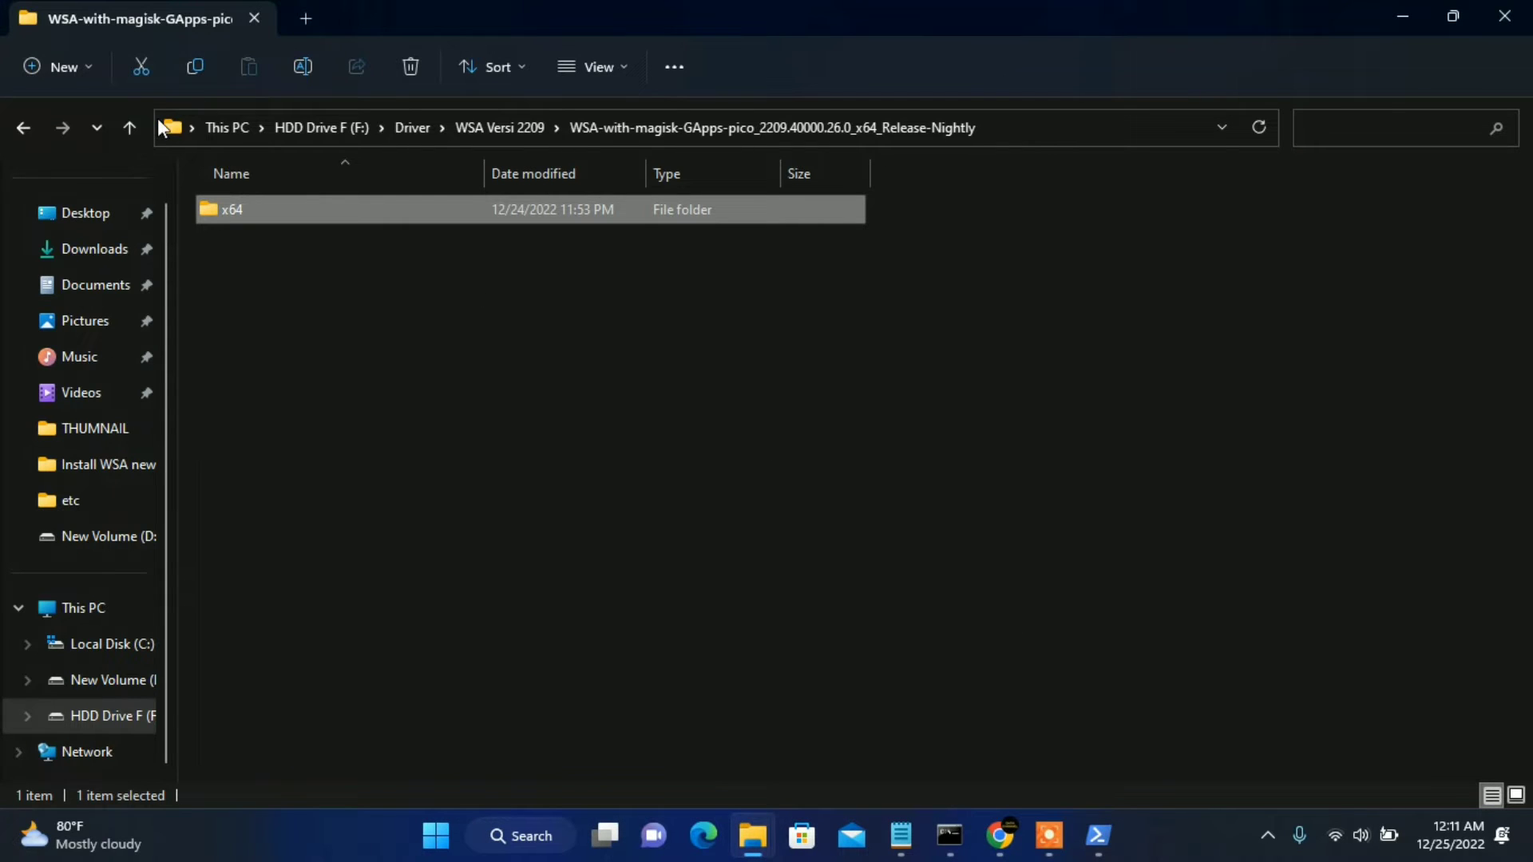
click(129, 127)
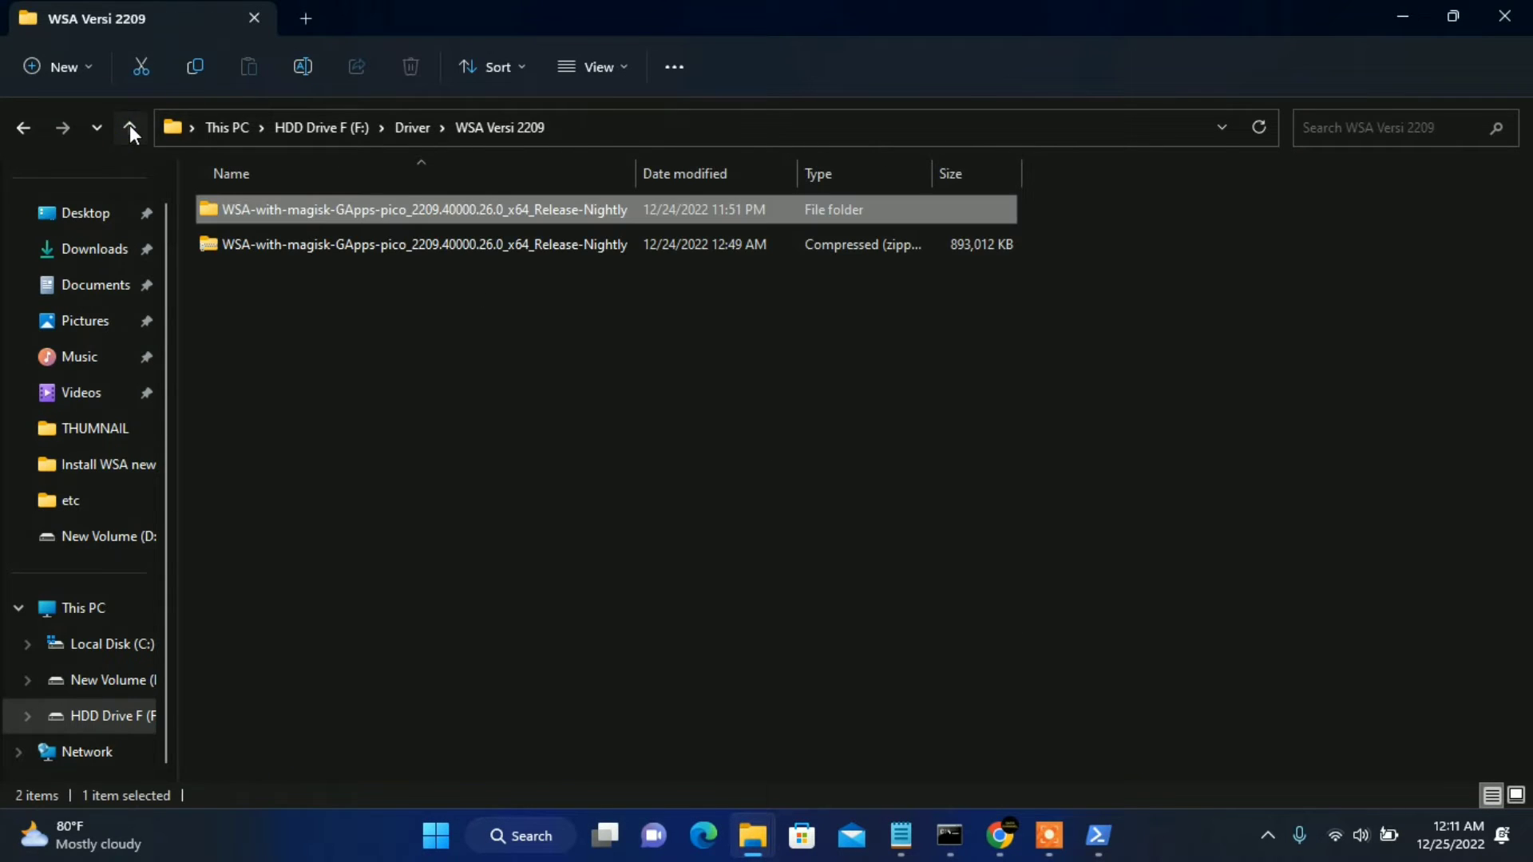
double_click(380, 218)
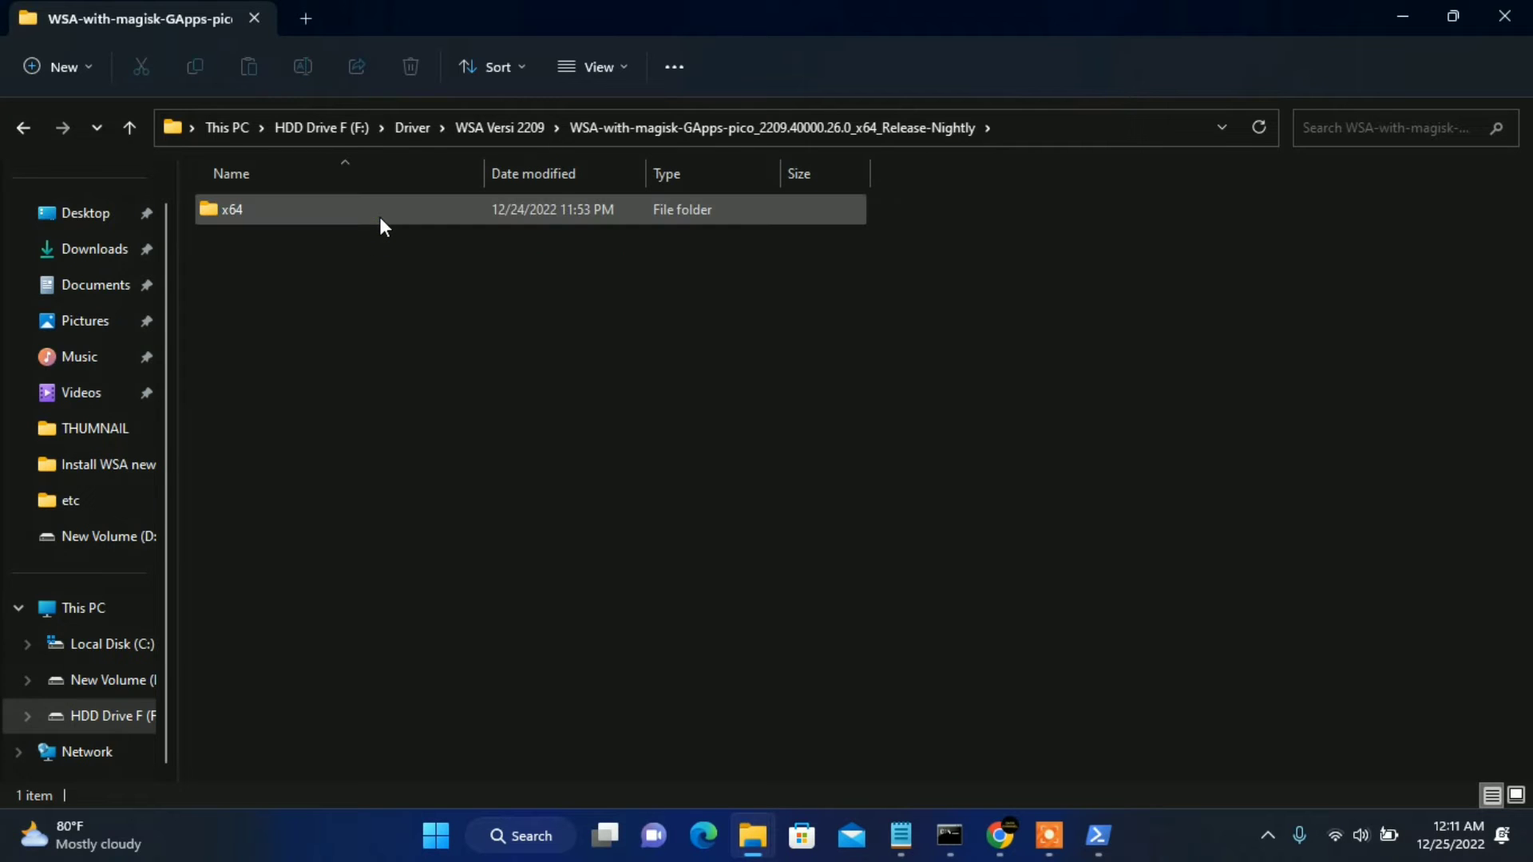
double_click(364, 210)
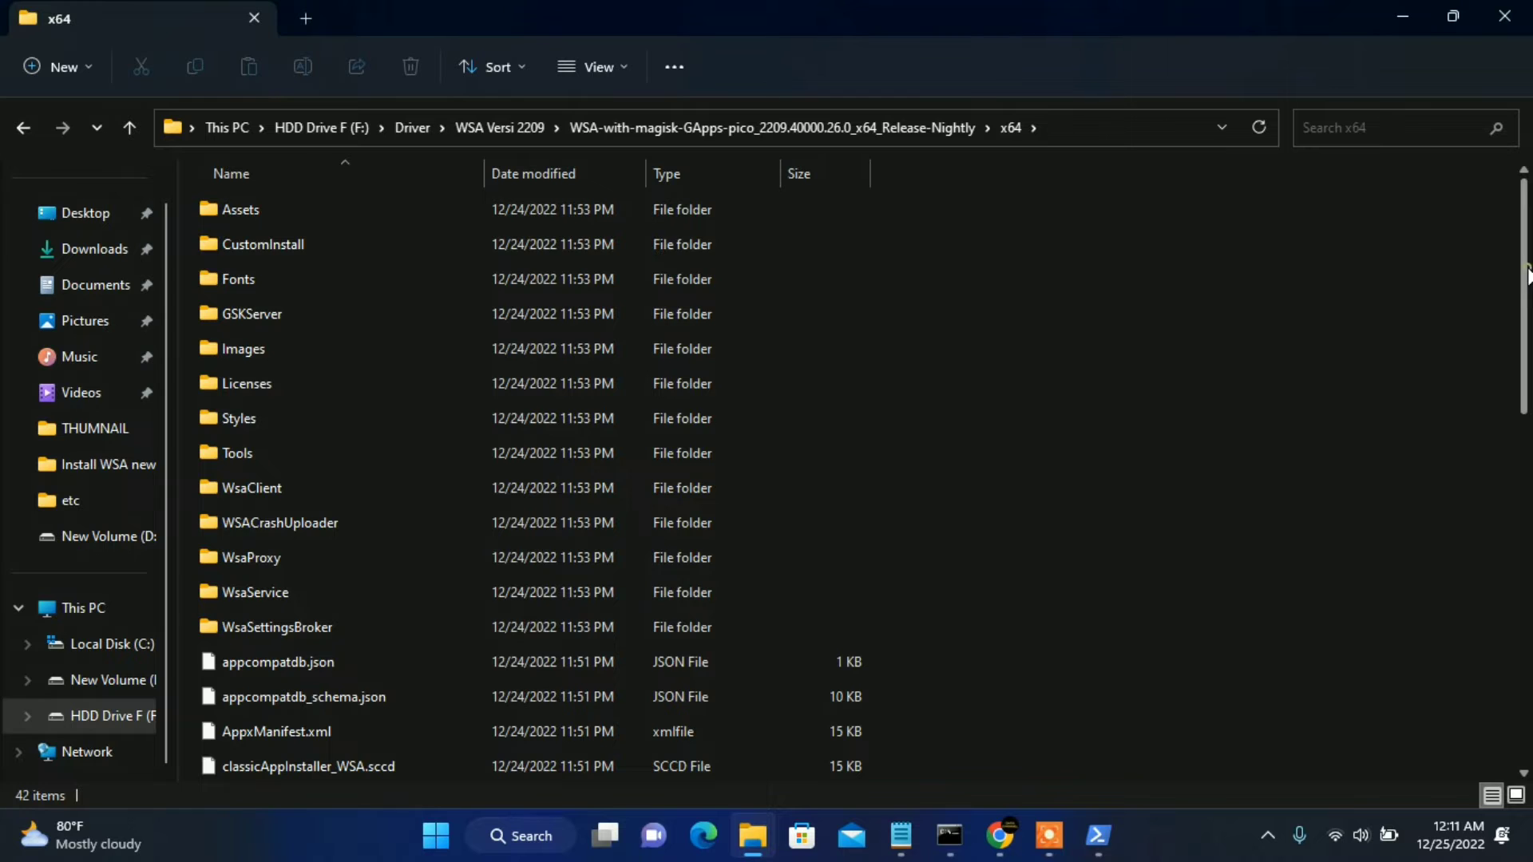
- Copy the full name of the AppxManifest.xml file in the x64 folder and minimize the file window
scroll(1526, 275, down, 2)
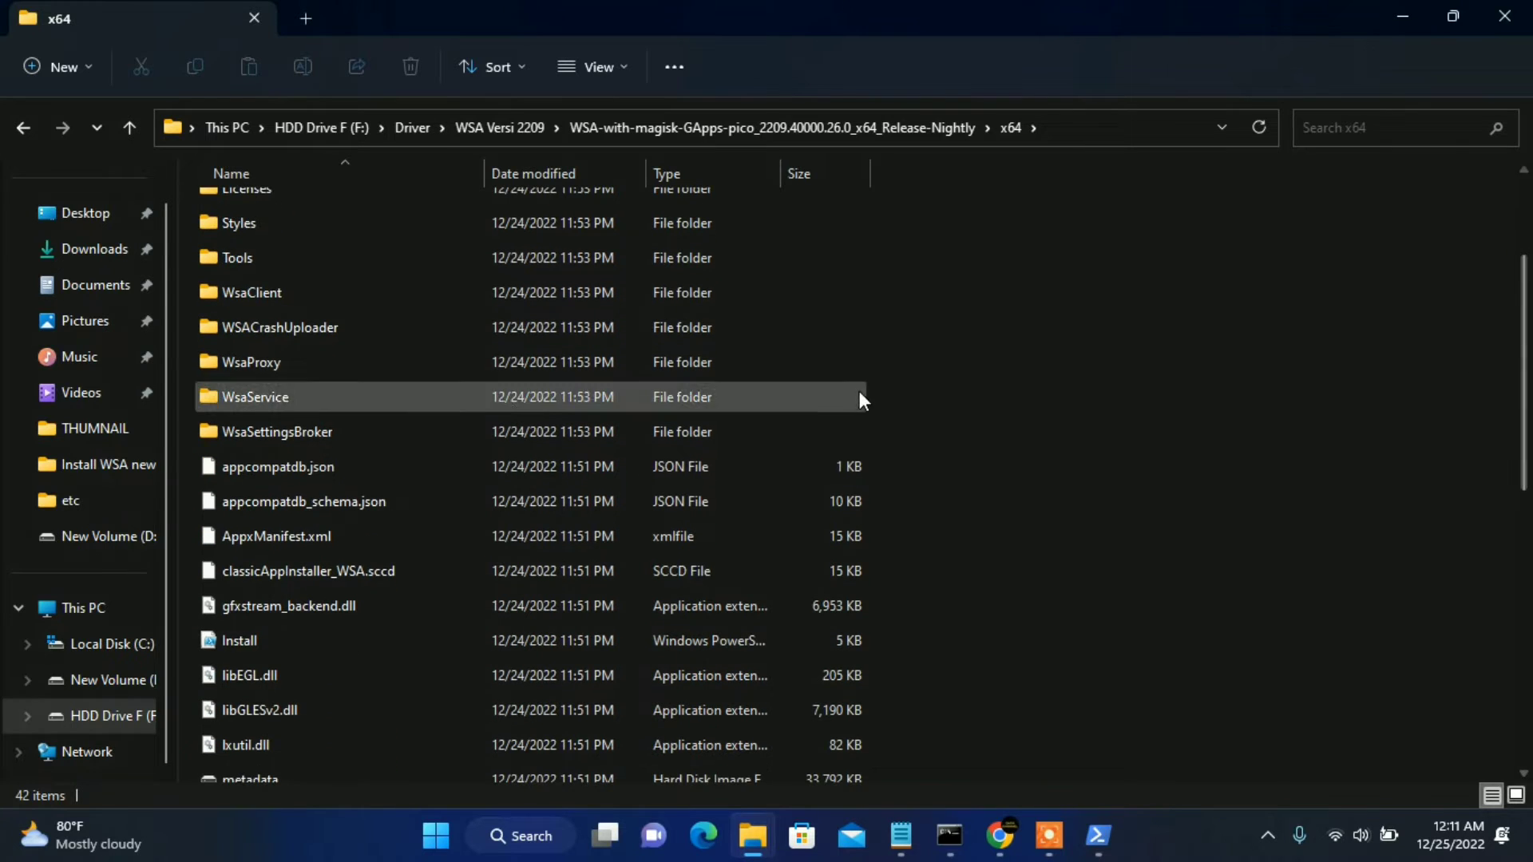
click(271, 543)
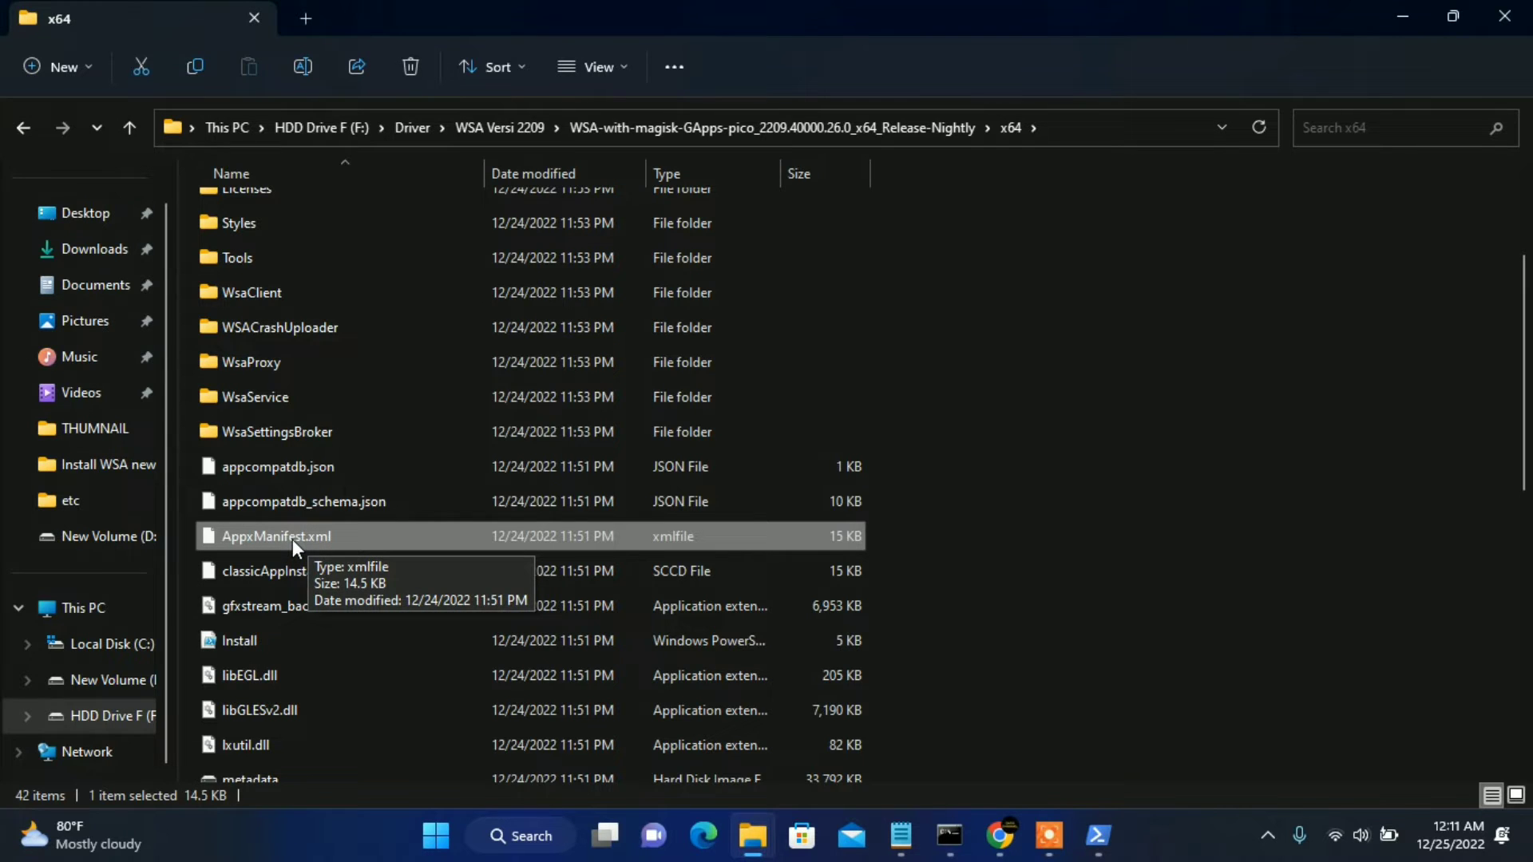
right_click(292, 539)
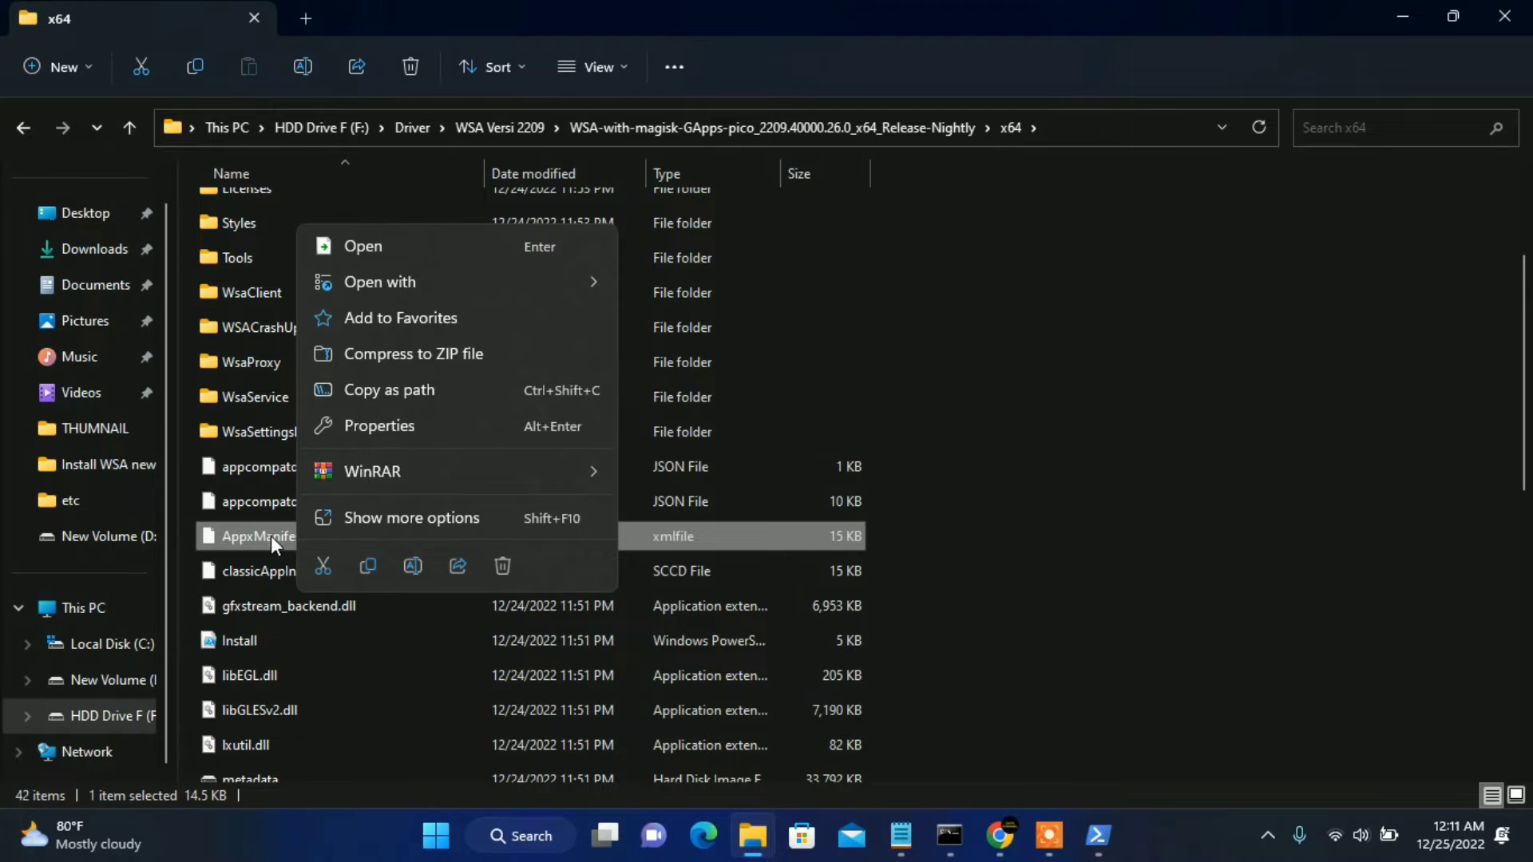
click(271, 535)
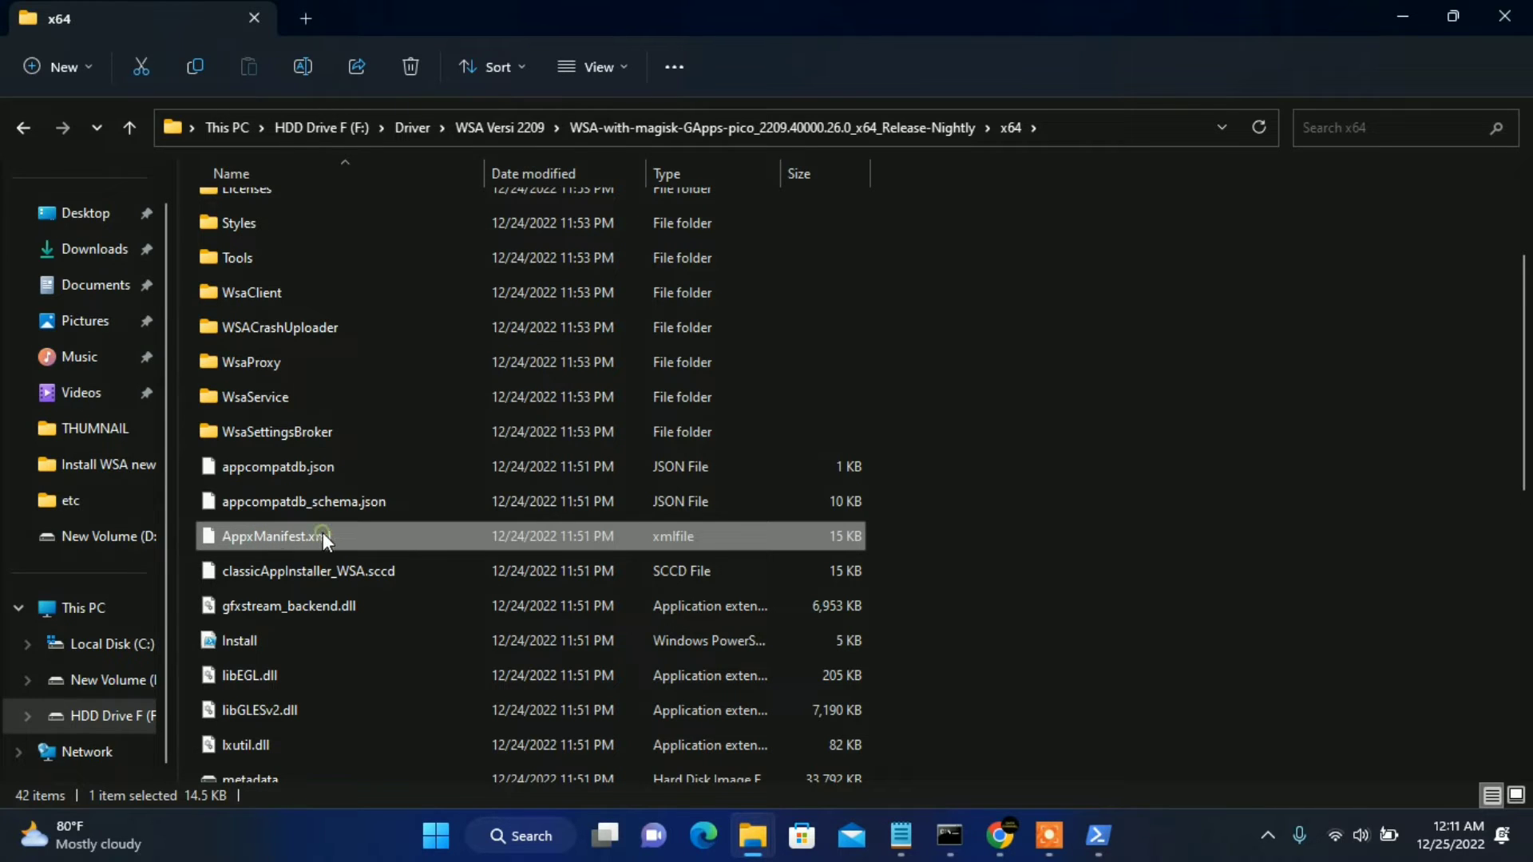
click(345, 539)
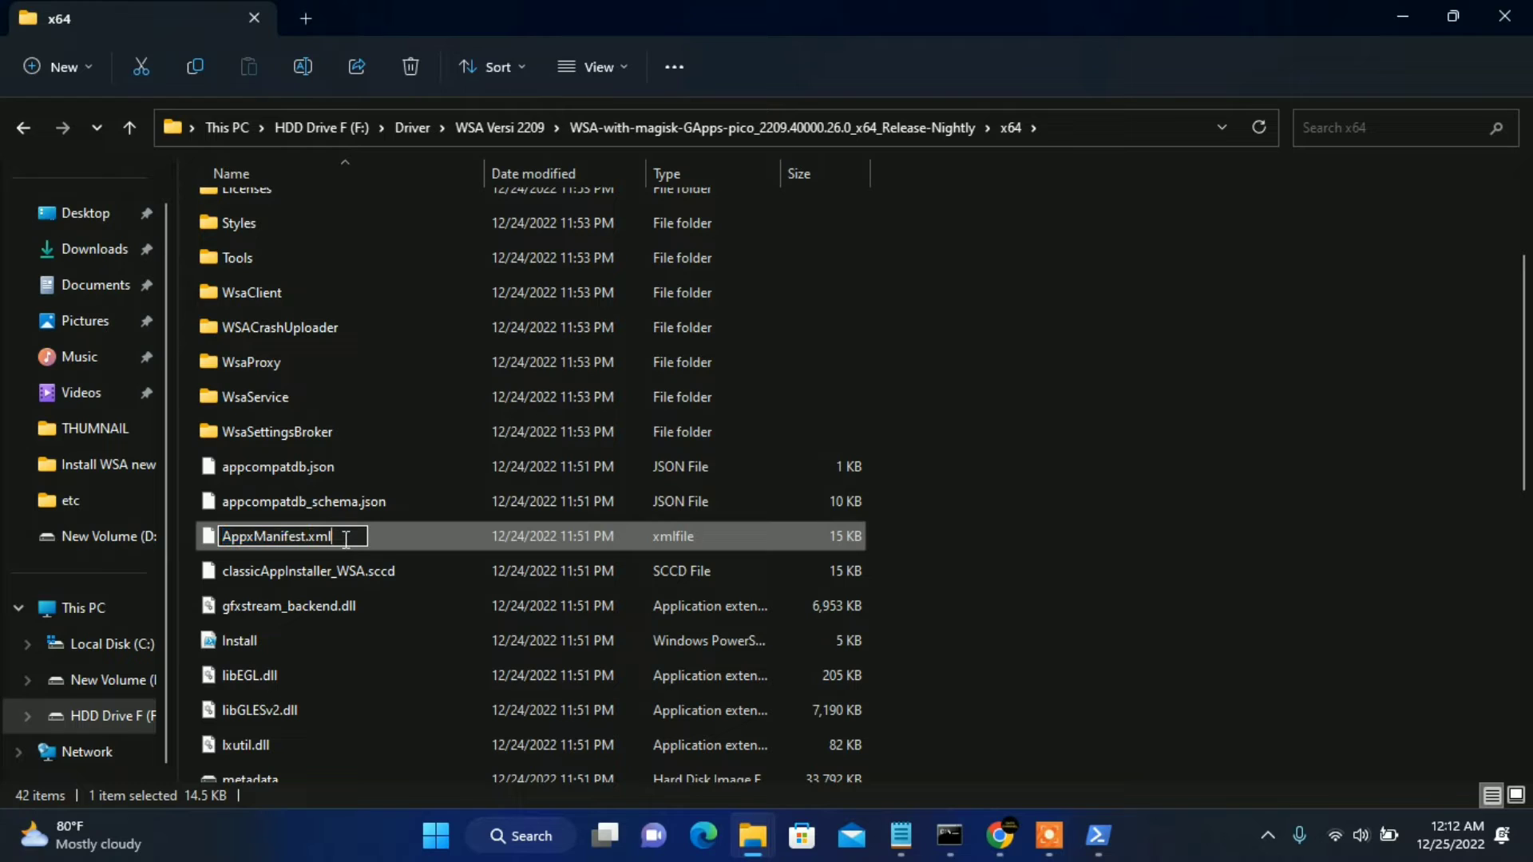
drag(346, 539, 221, 537)
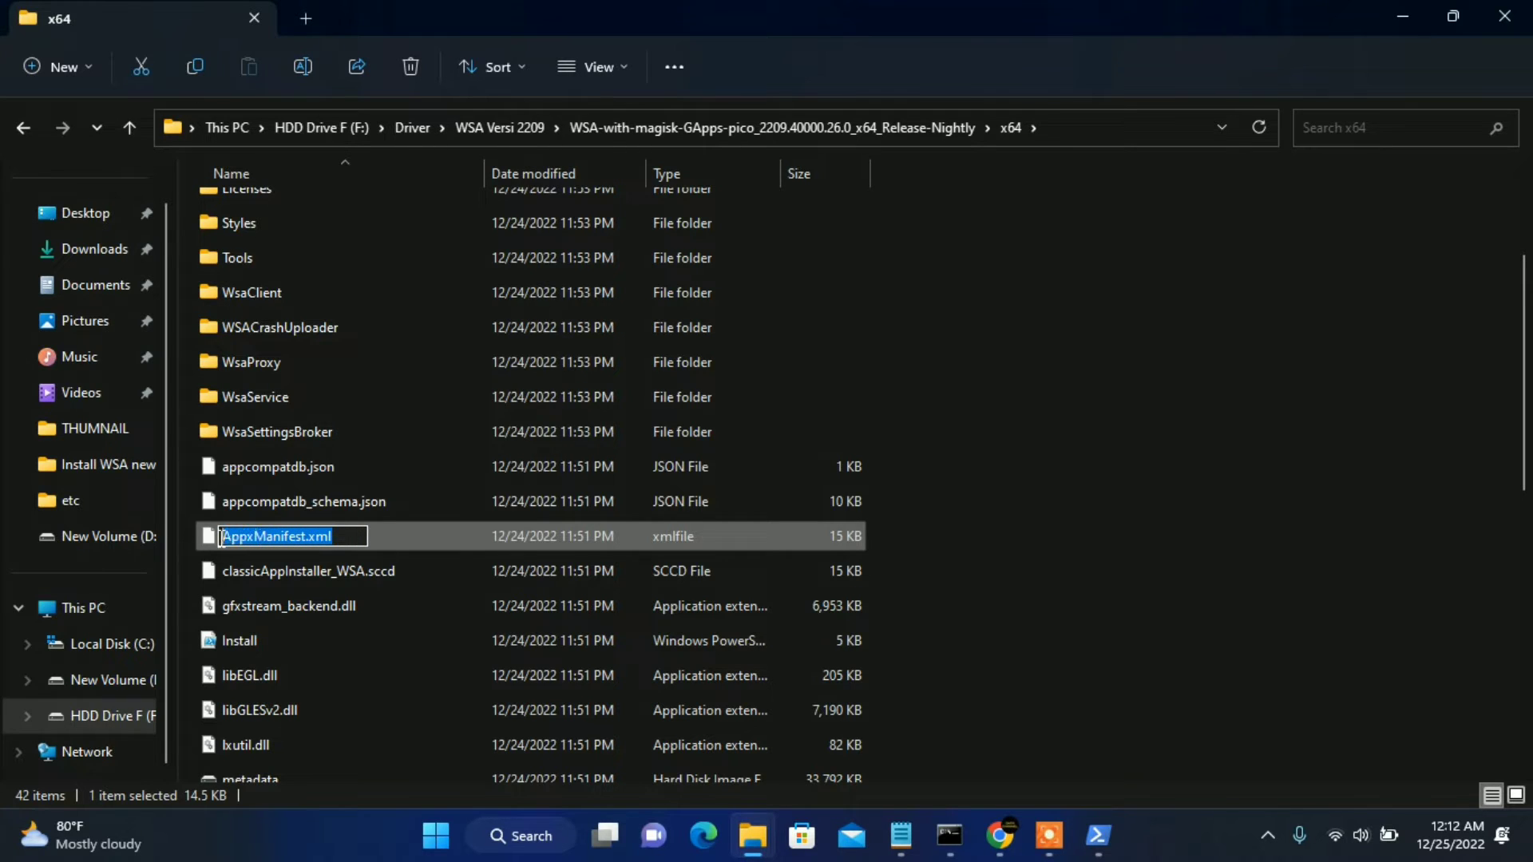
right_click(269, 540)
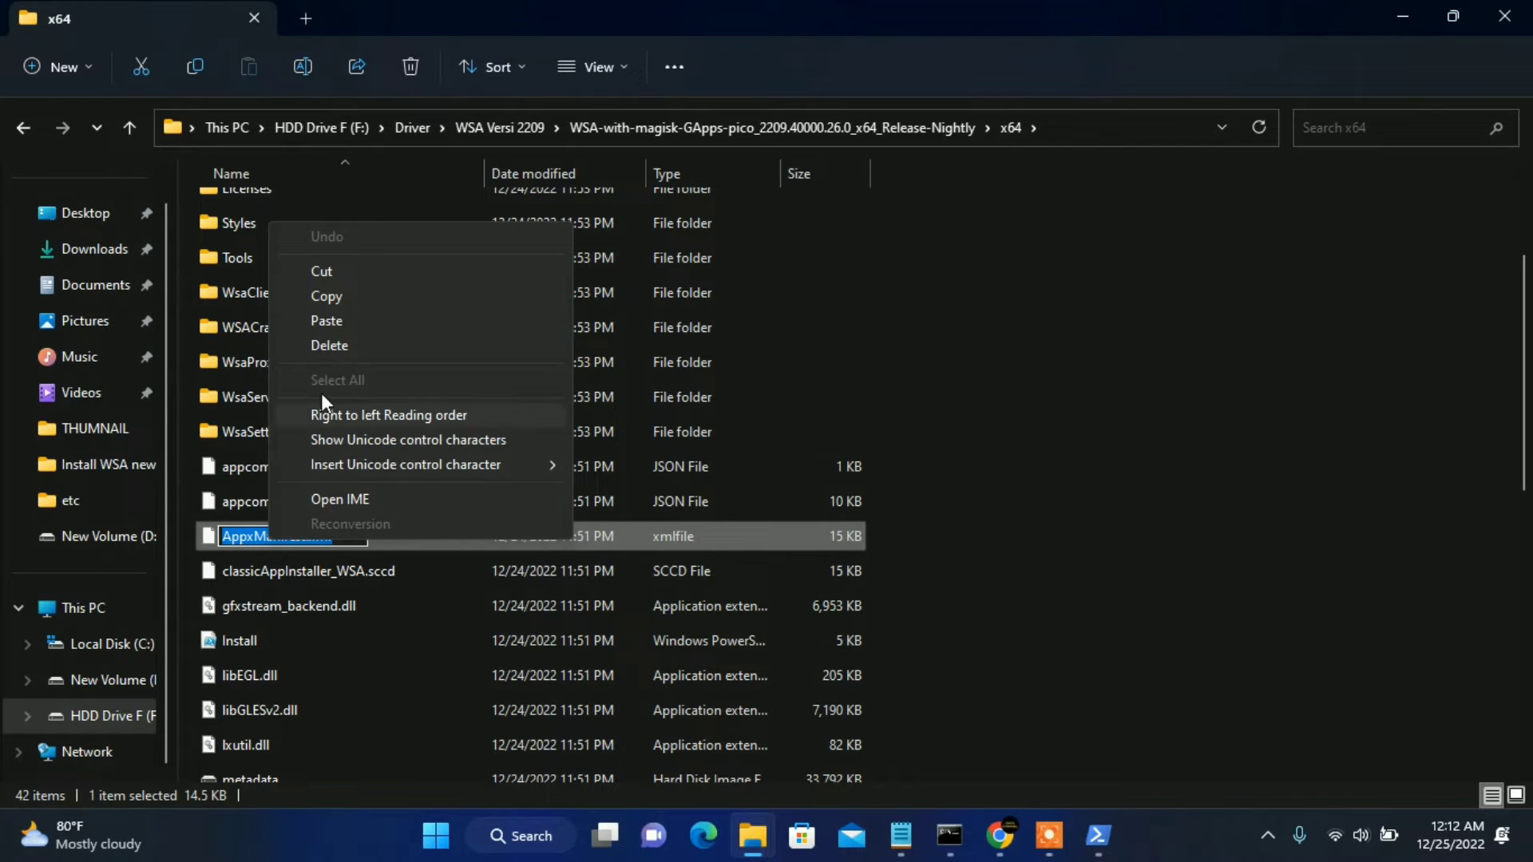
click(355, 298)
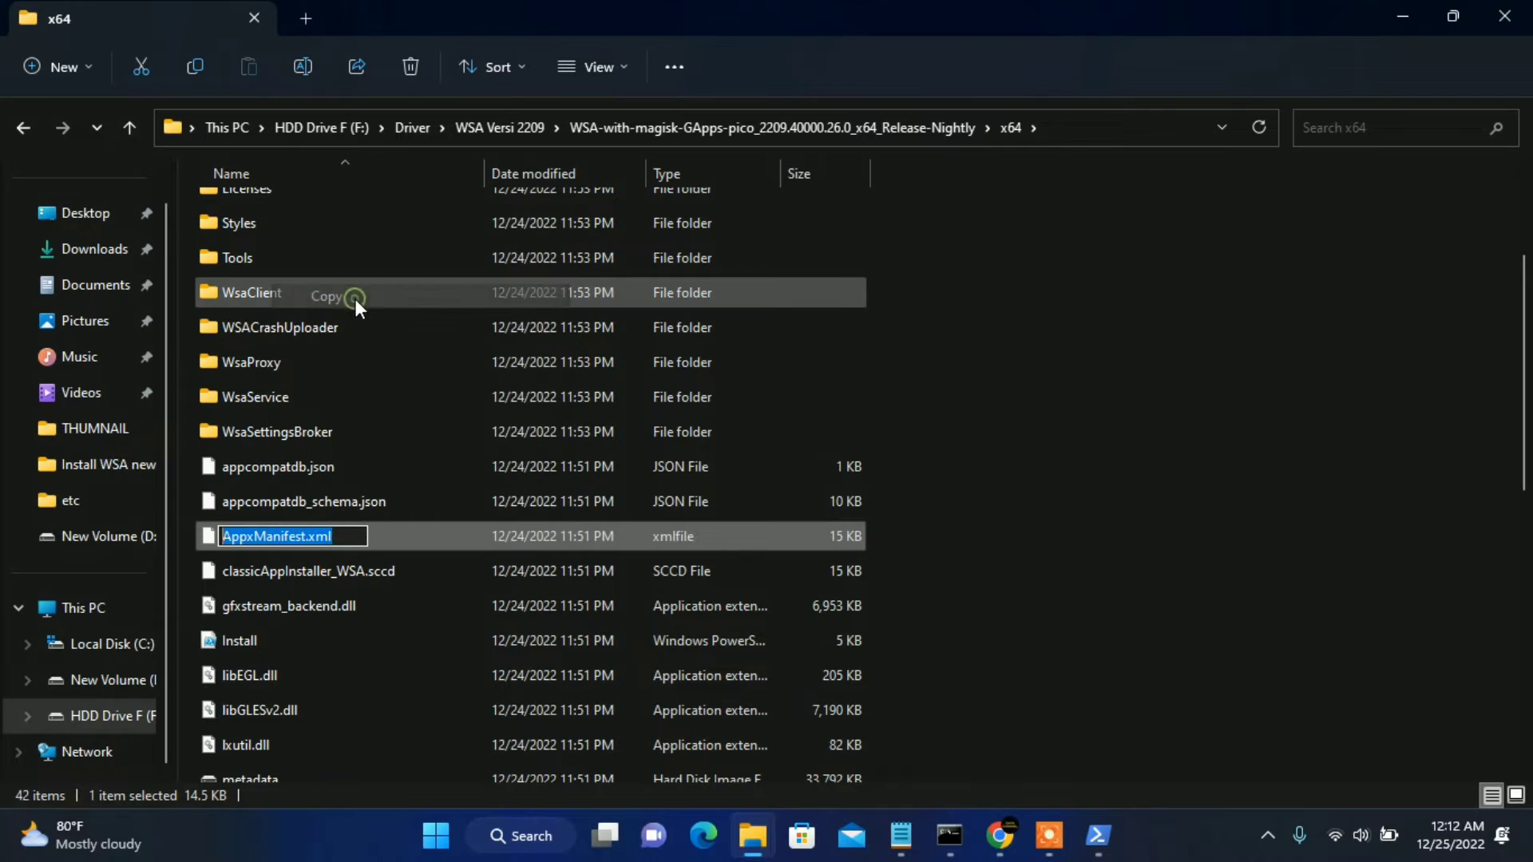
click(1401, 16)
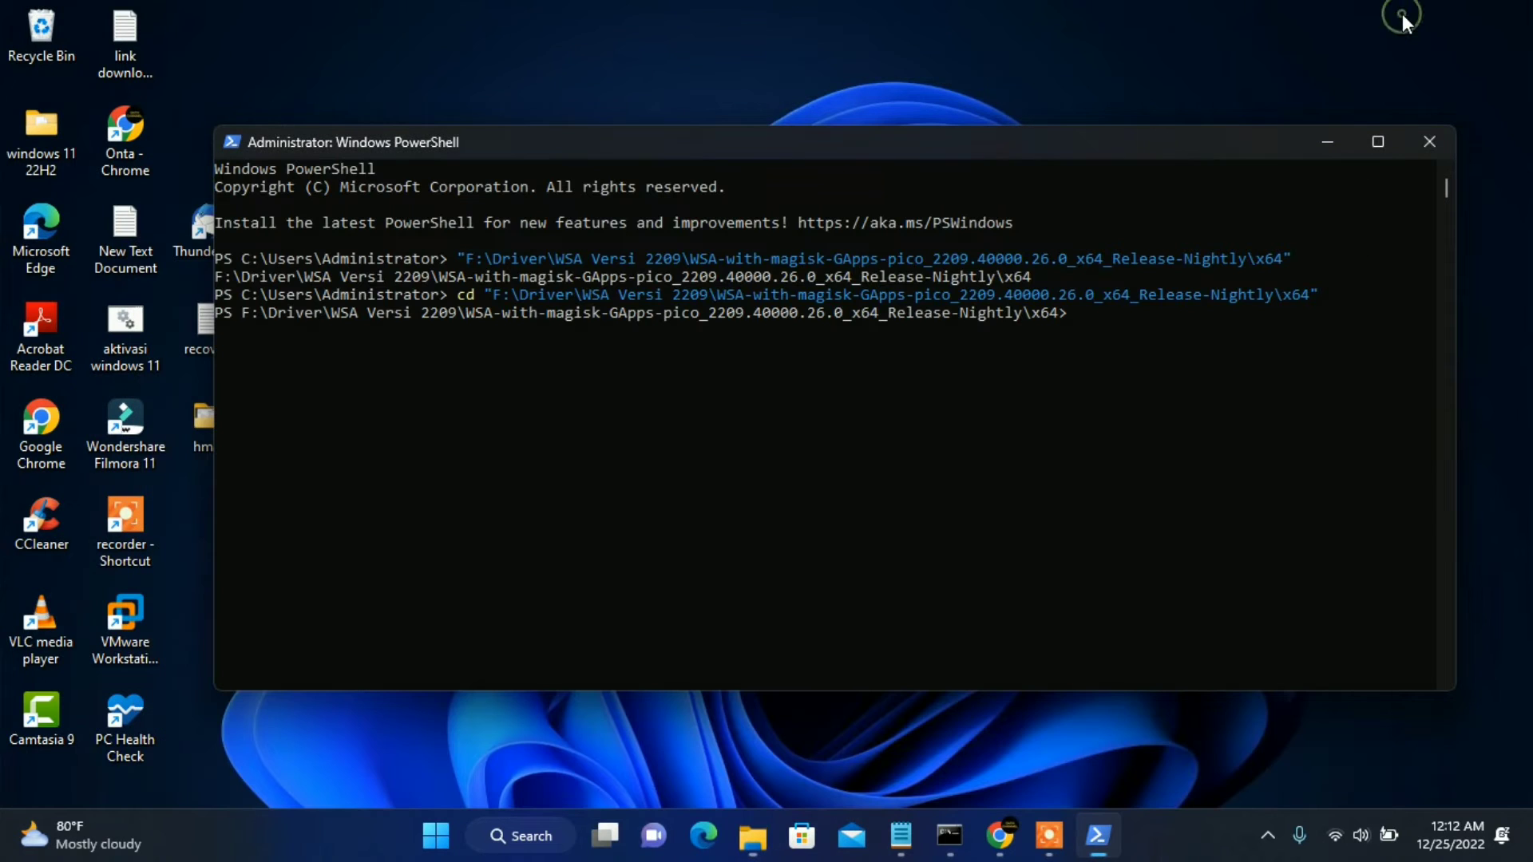
- Write the command Add-appxPackage -Register .\AppxManifest.xml at the PowerShell prompt, using the copied file name
click(1127, 323)
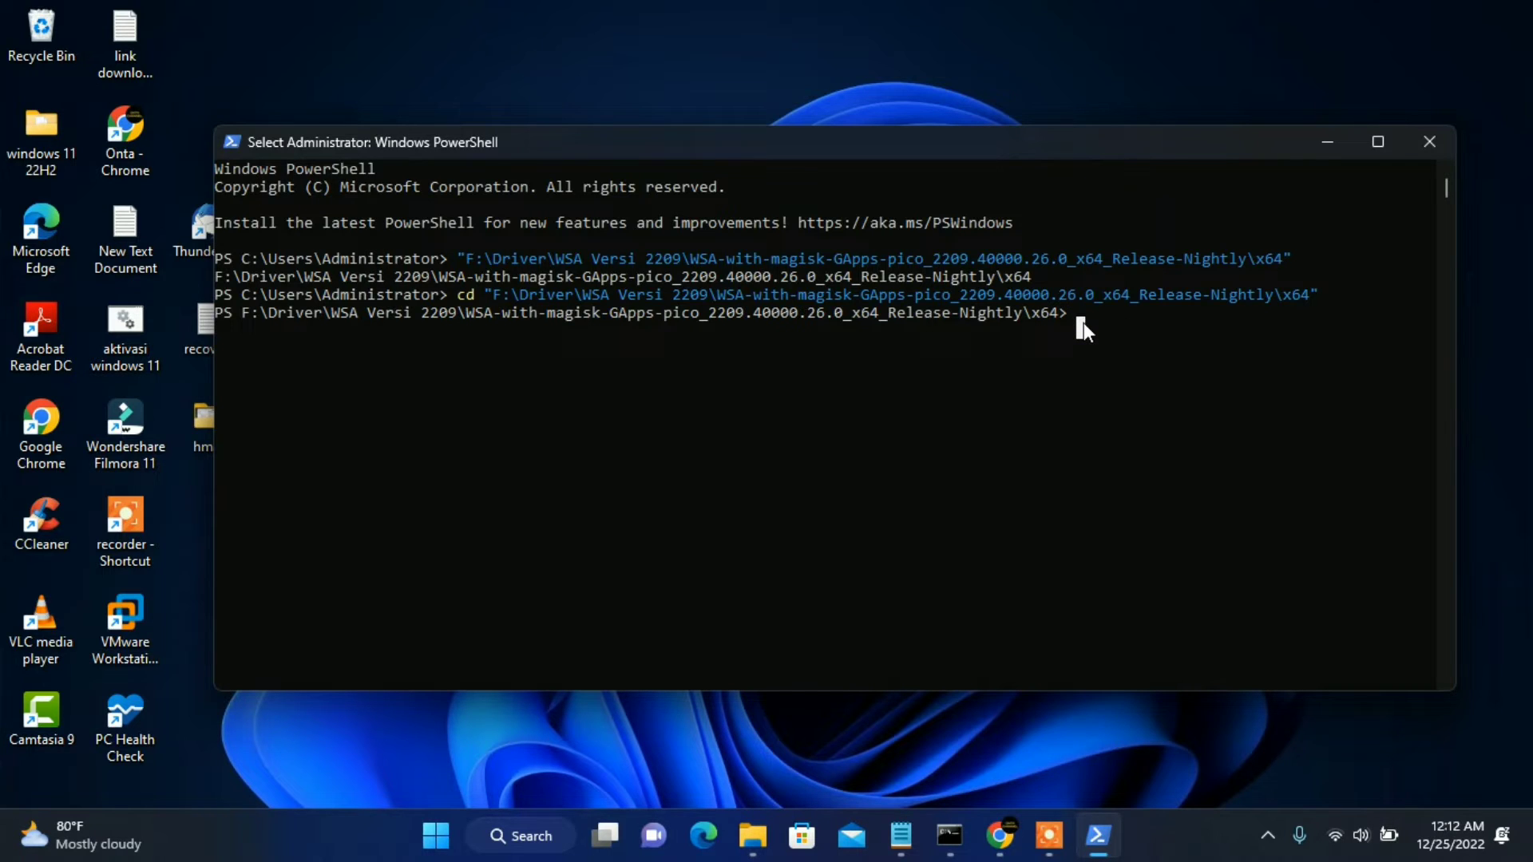
text(Add-appx)
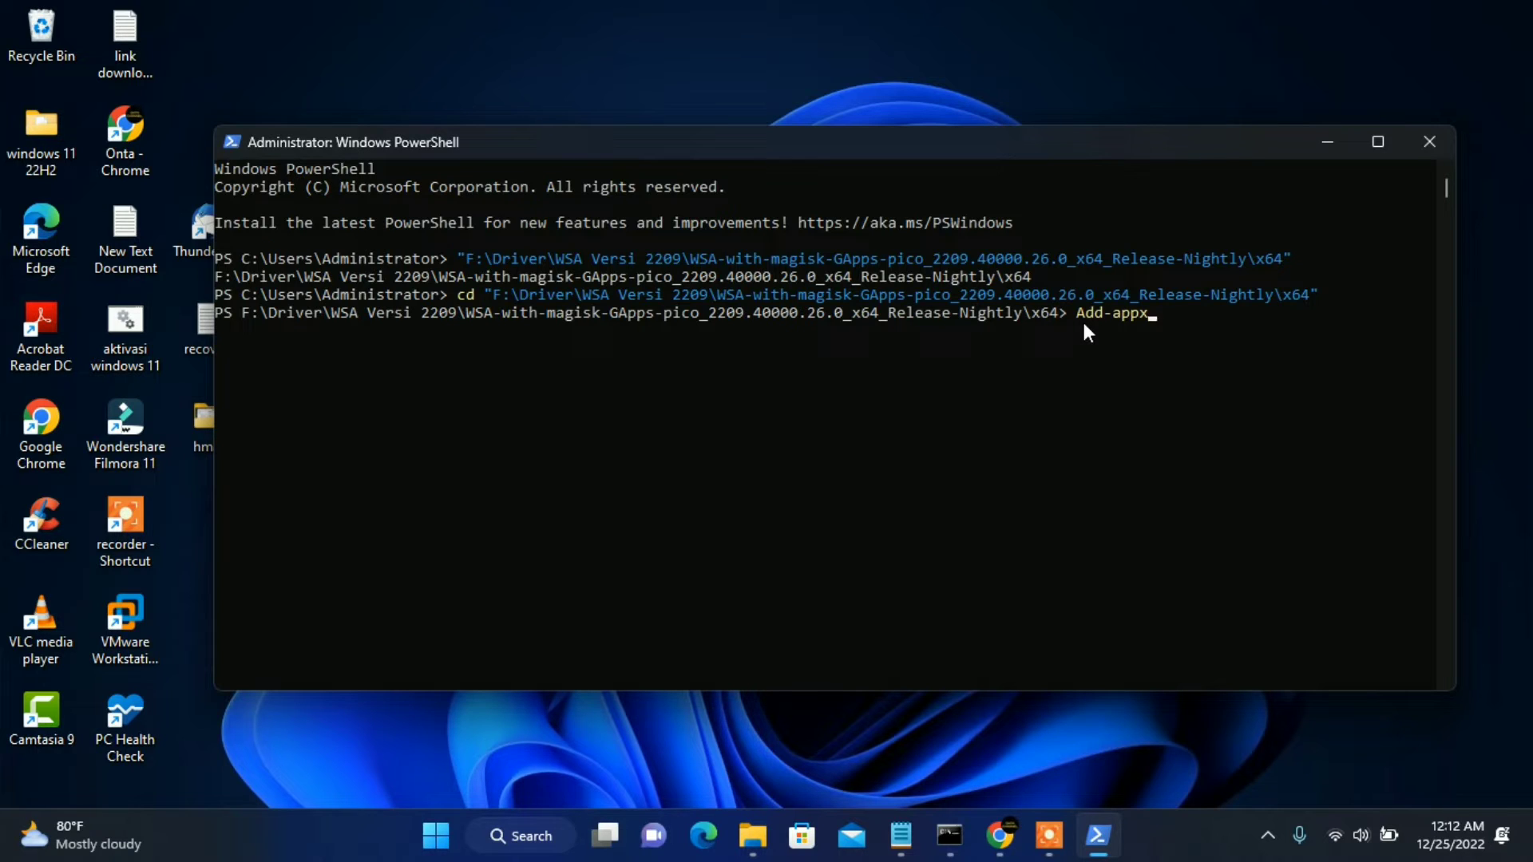
text(Package)
text(-Registeri)
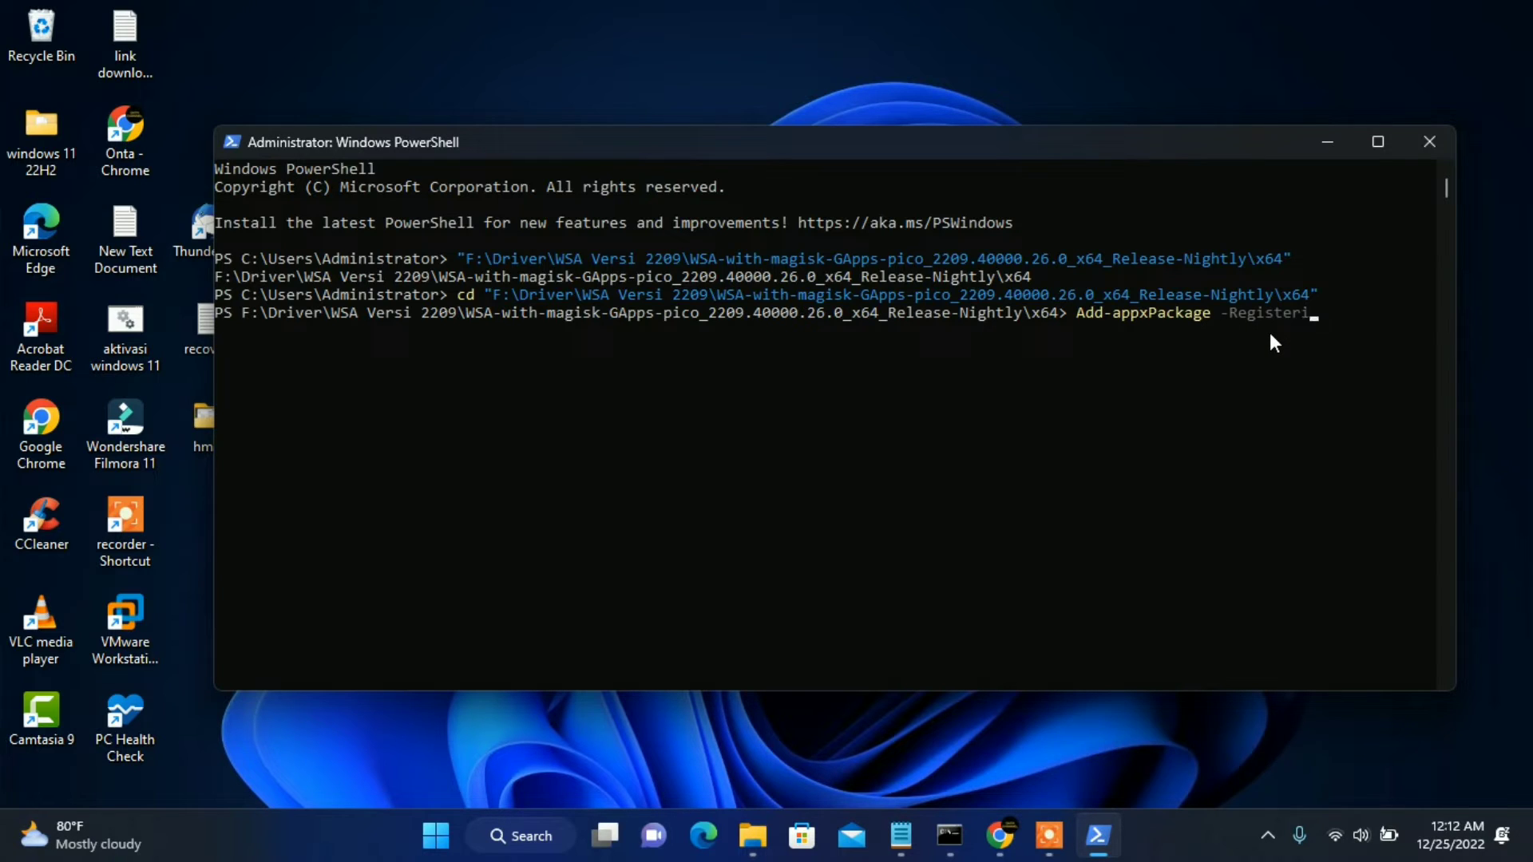
text(ste)
key(BackSpace)
key(BackSpace)
key(BackSpace)
text(.\)
key(ctrl+v)
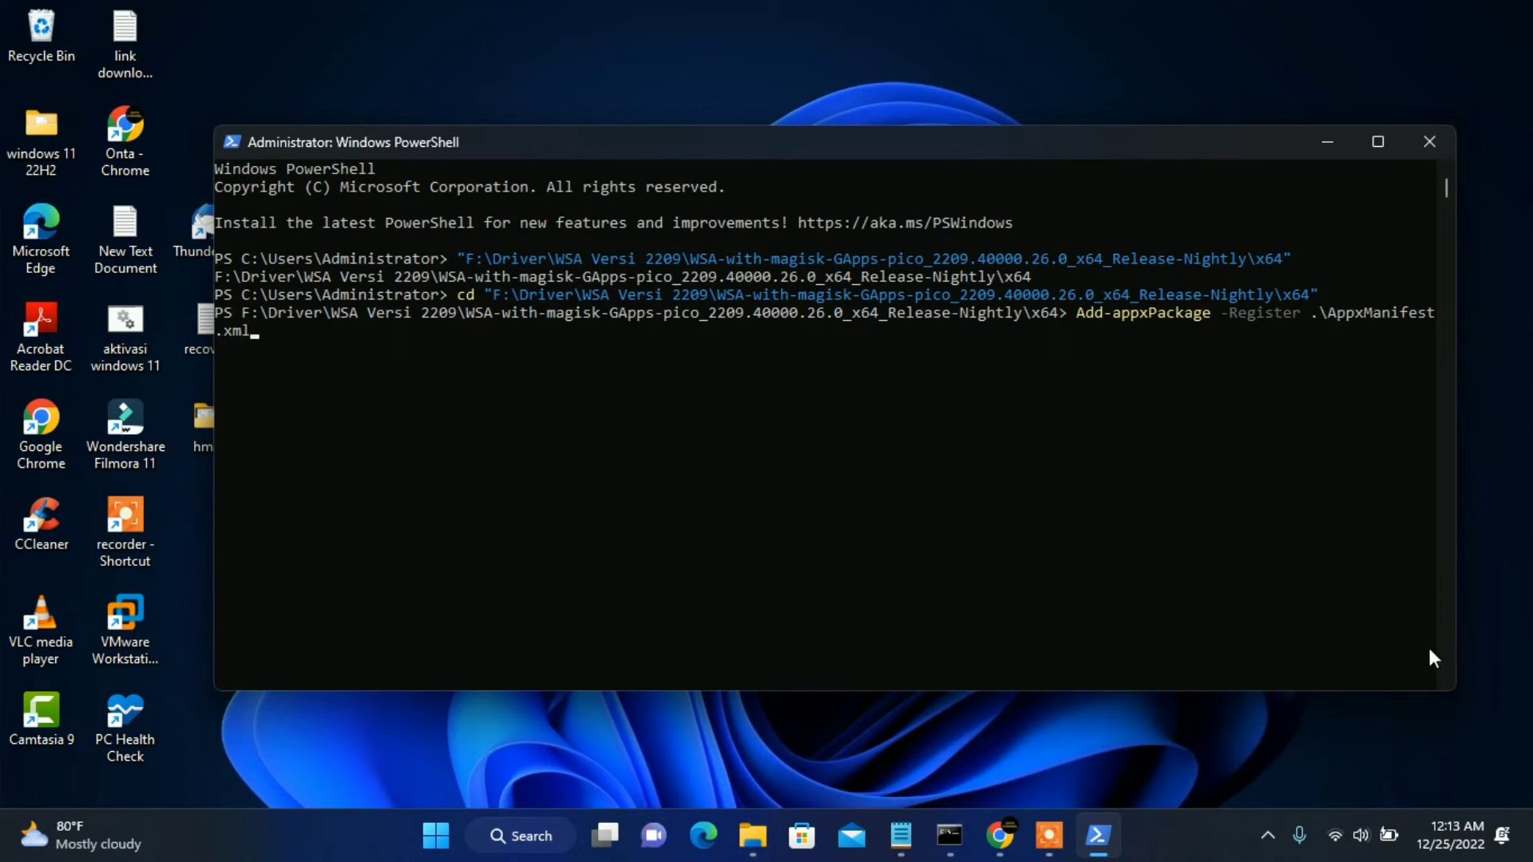
- Widen and reposition the PowerShell window to show the whole Add-appxPackage command, and run it
drag(1454, 690, 1519, 700)
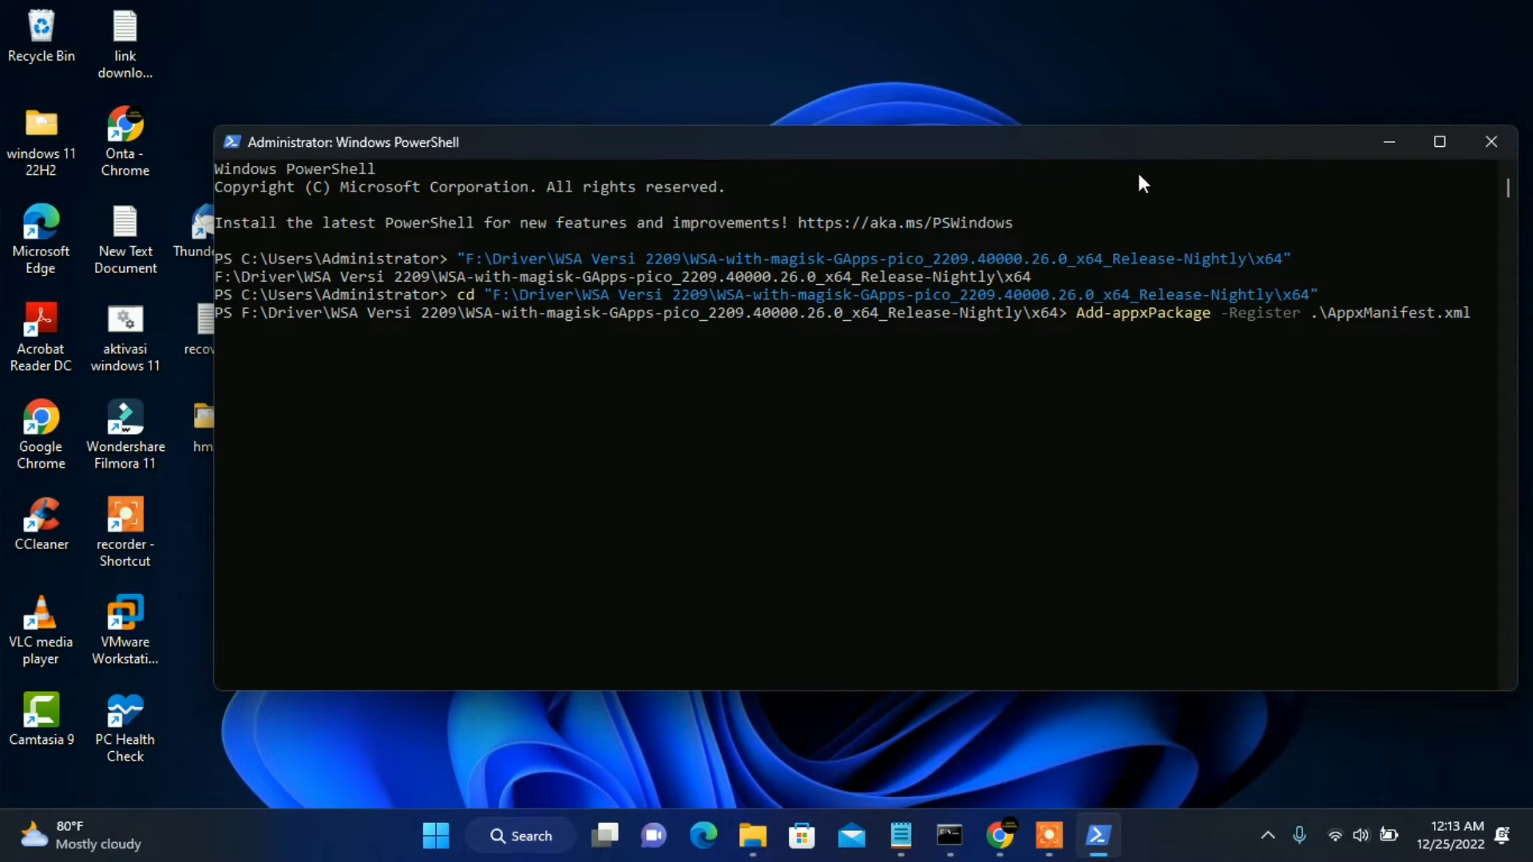
drag(1132, 158, 1046, 149)
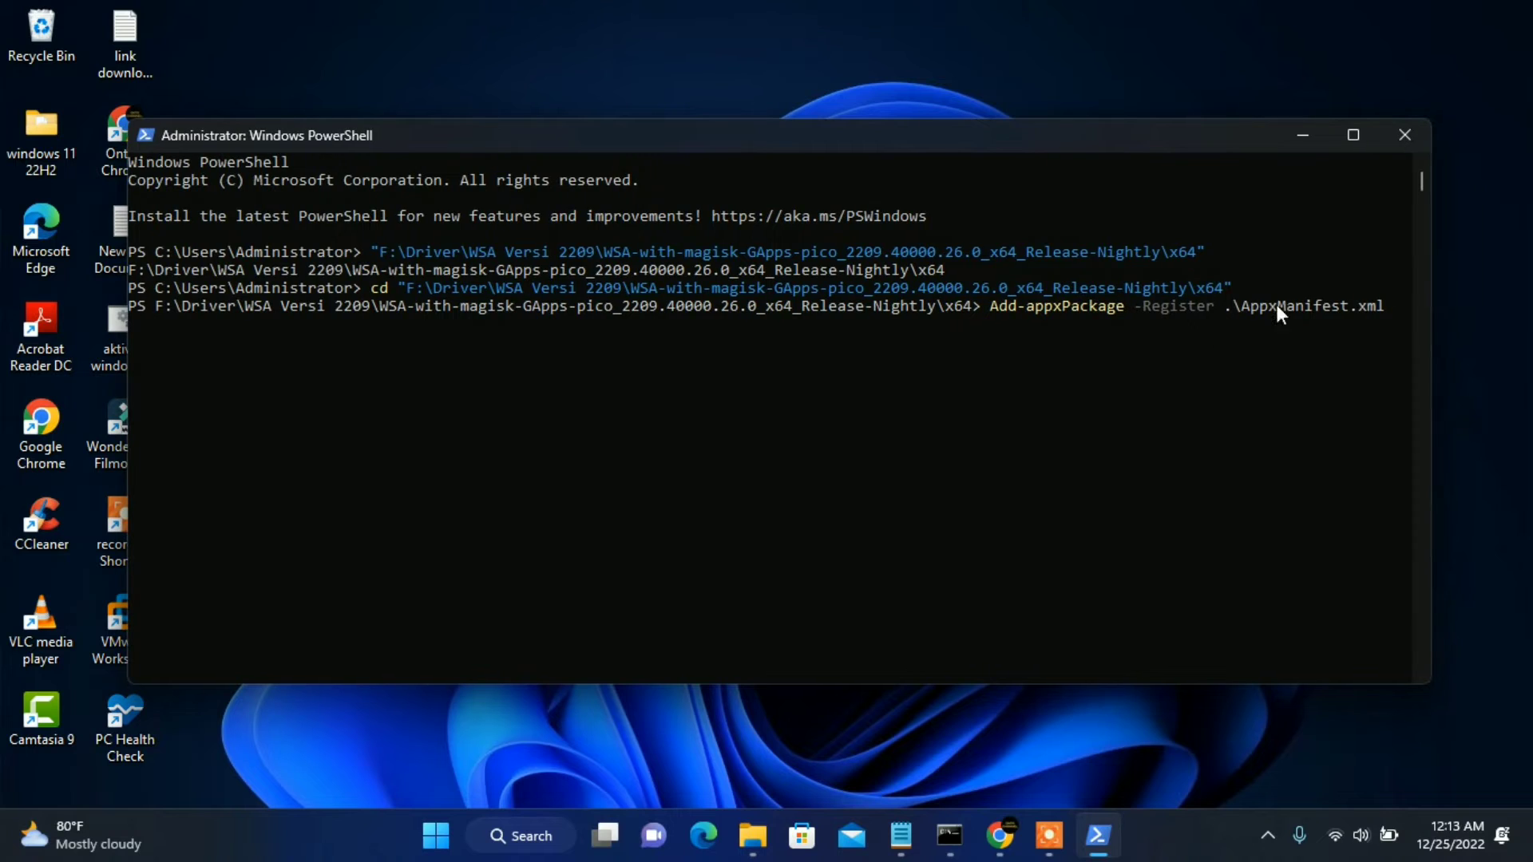
click(1376, 311)
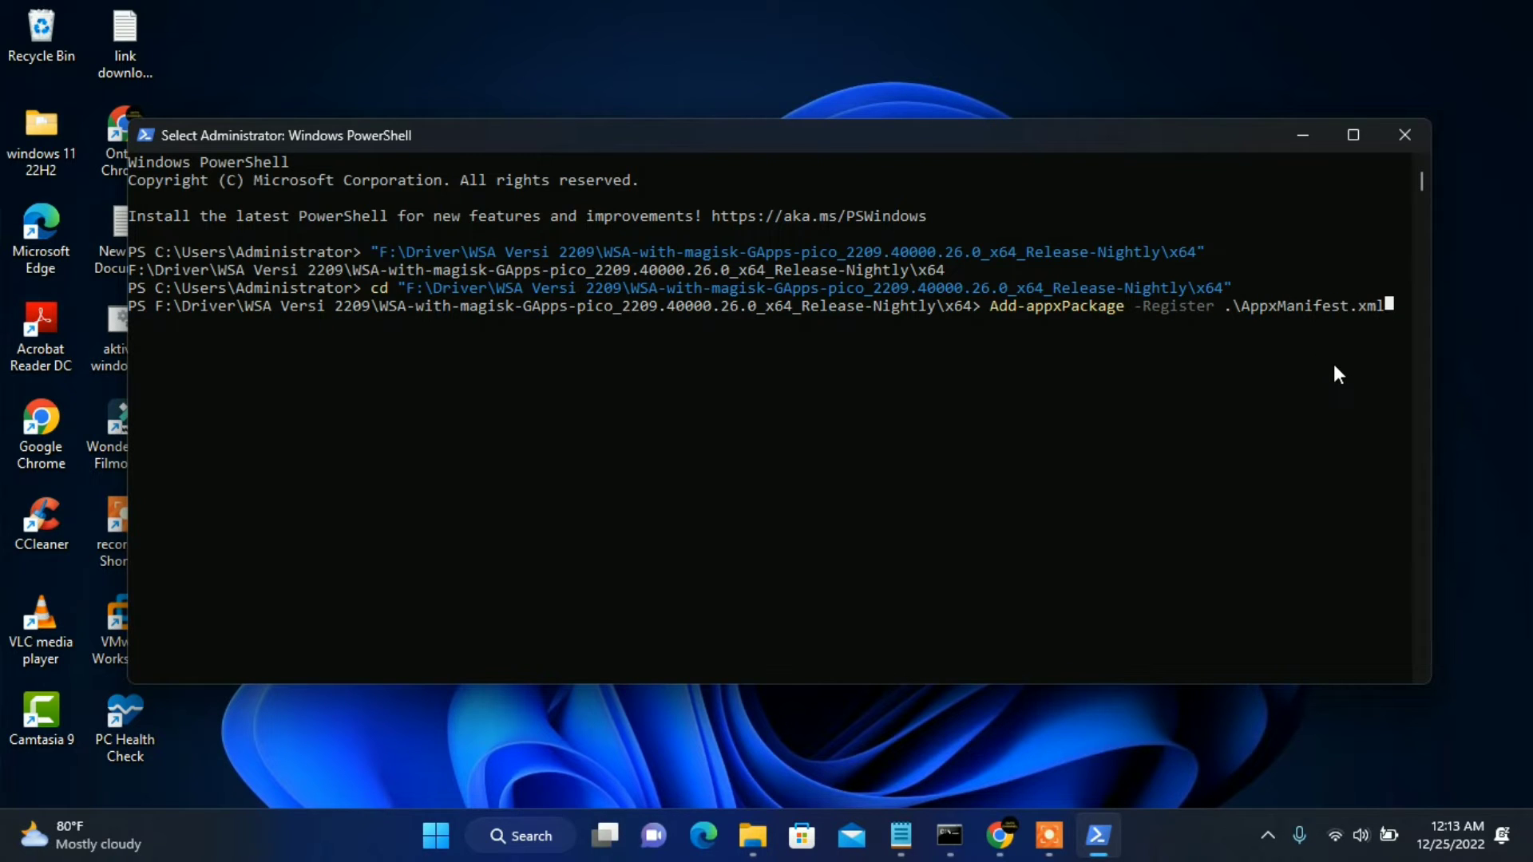
key(Escape)
key(Return)
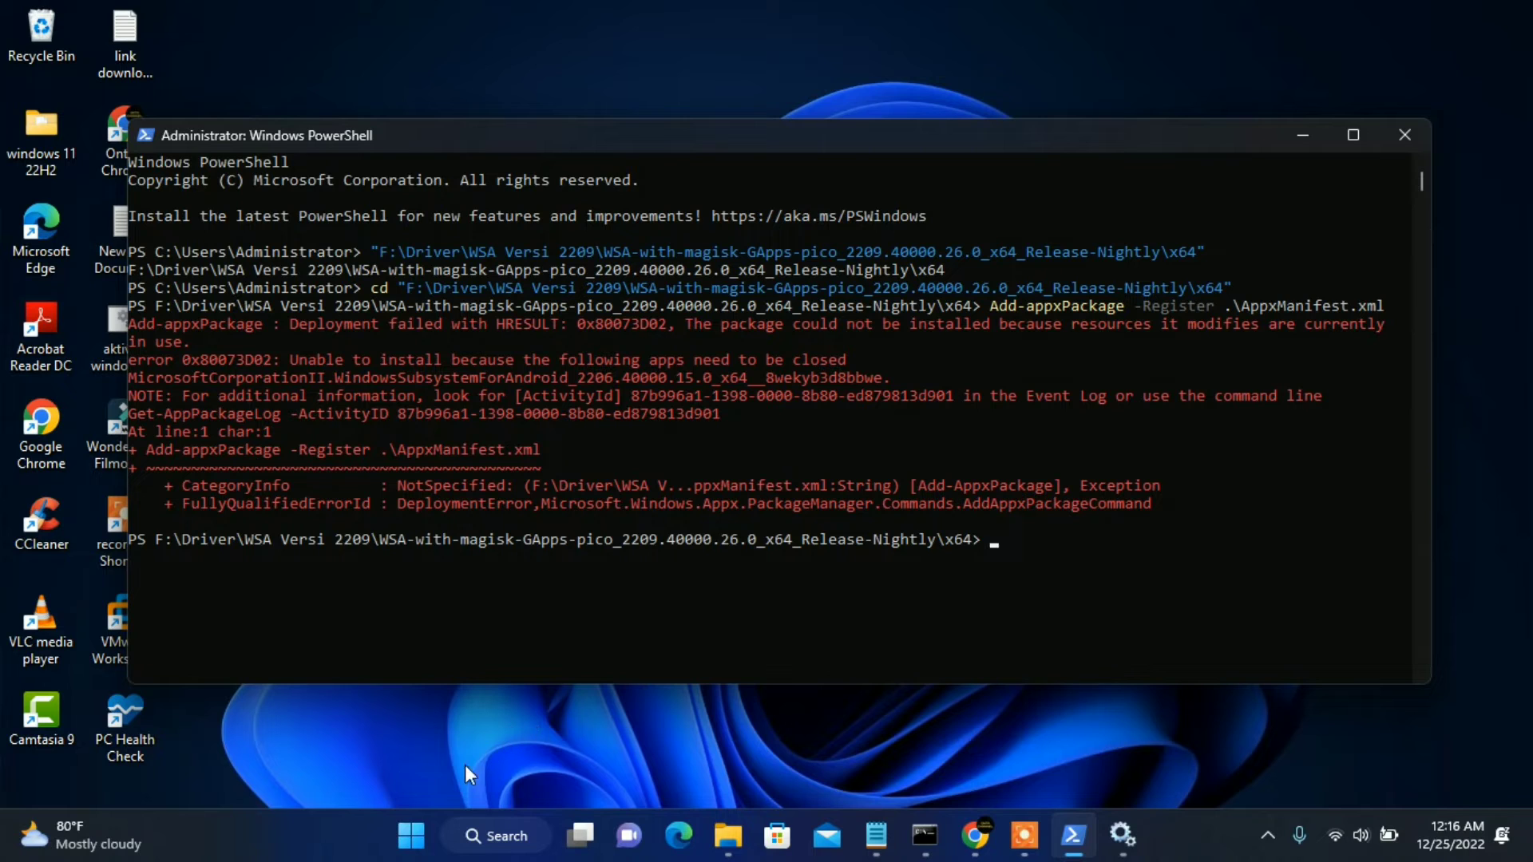
- Restart the computer to close the running apps that block the package installation
click(411, 840)
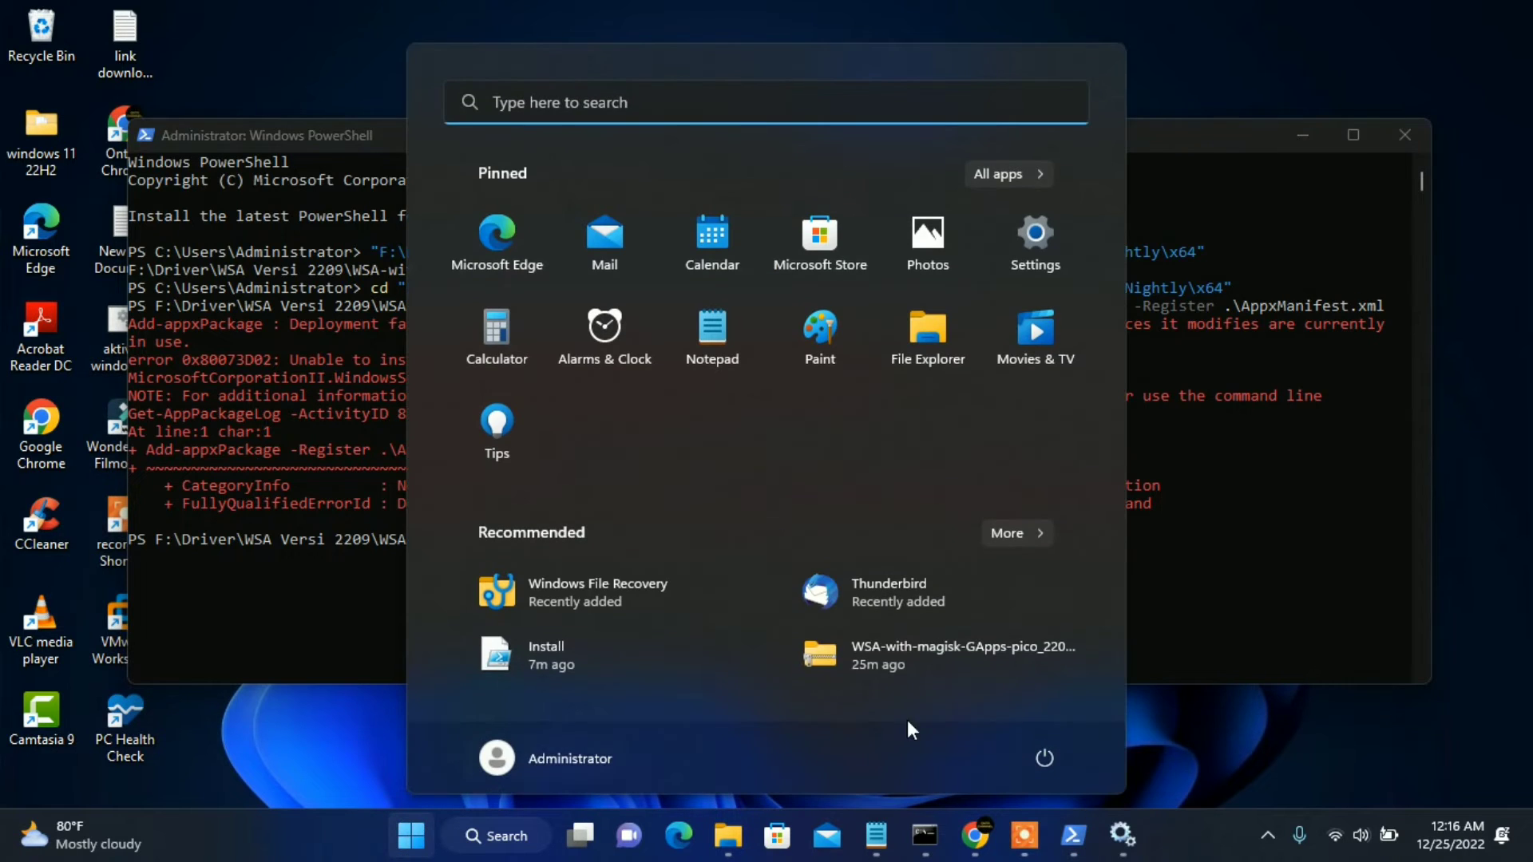
click(1043, 758)
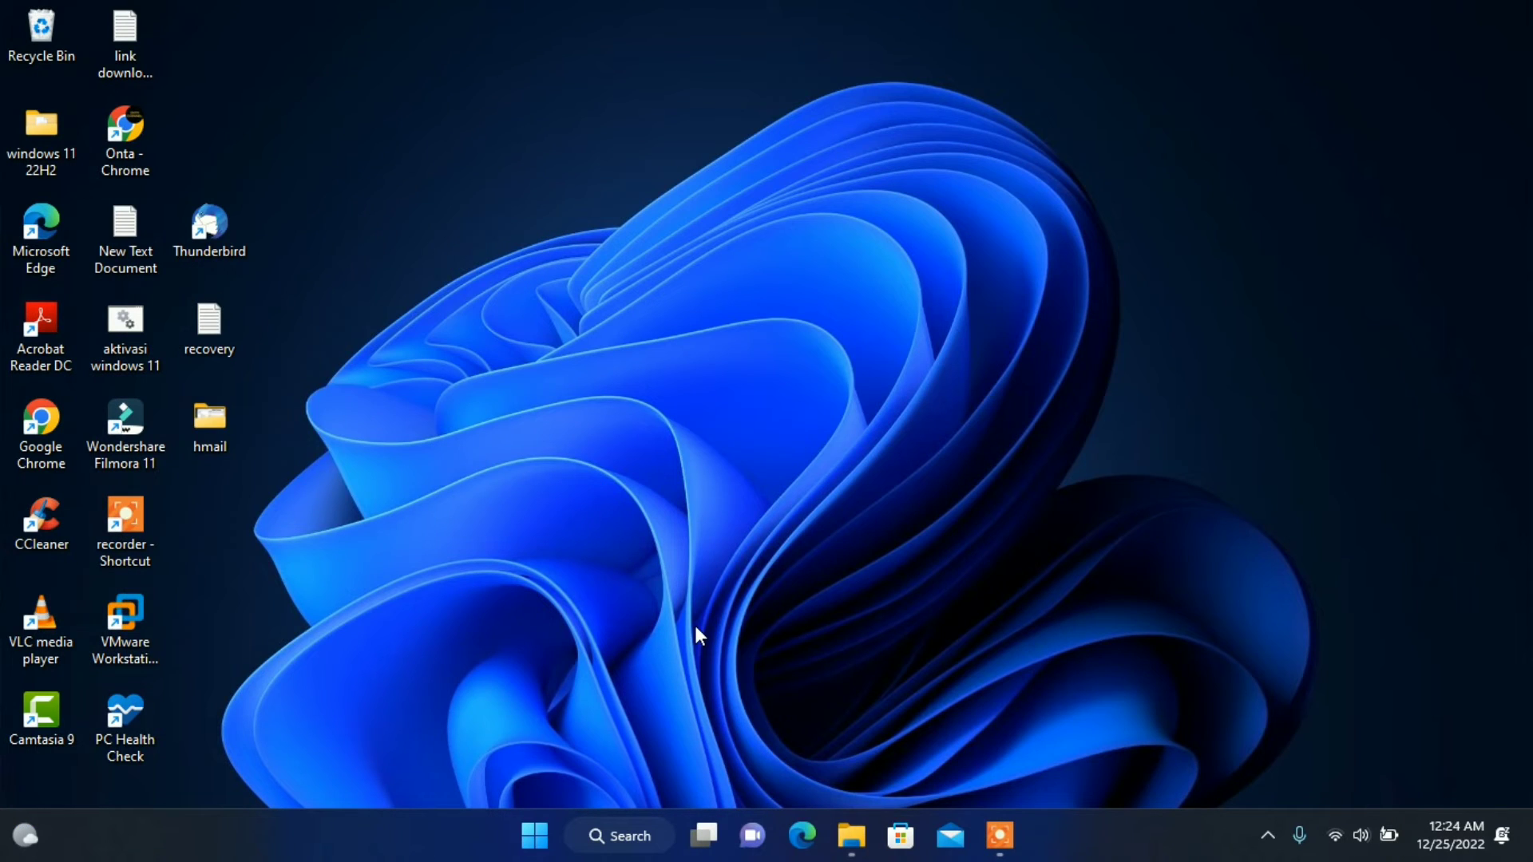
- In File Explorer, open WSA-with-magisk-GApps-pico_2209.40000.26.0_x64_Release-Nightly, copy the x64 folder's path, and minimize the window
click(851, 838)
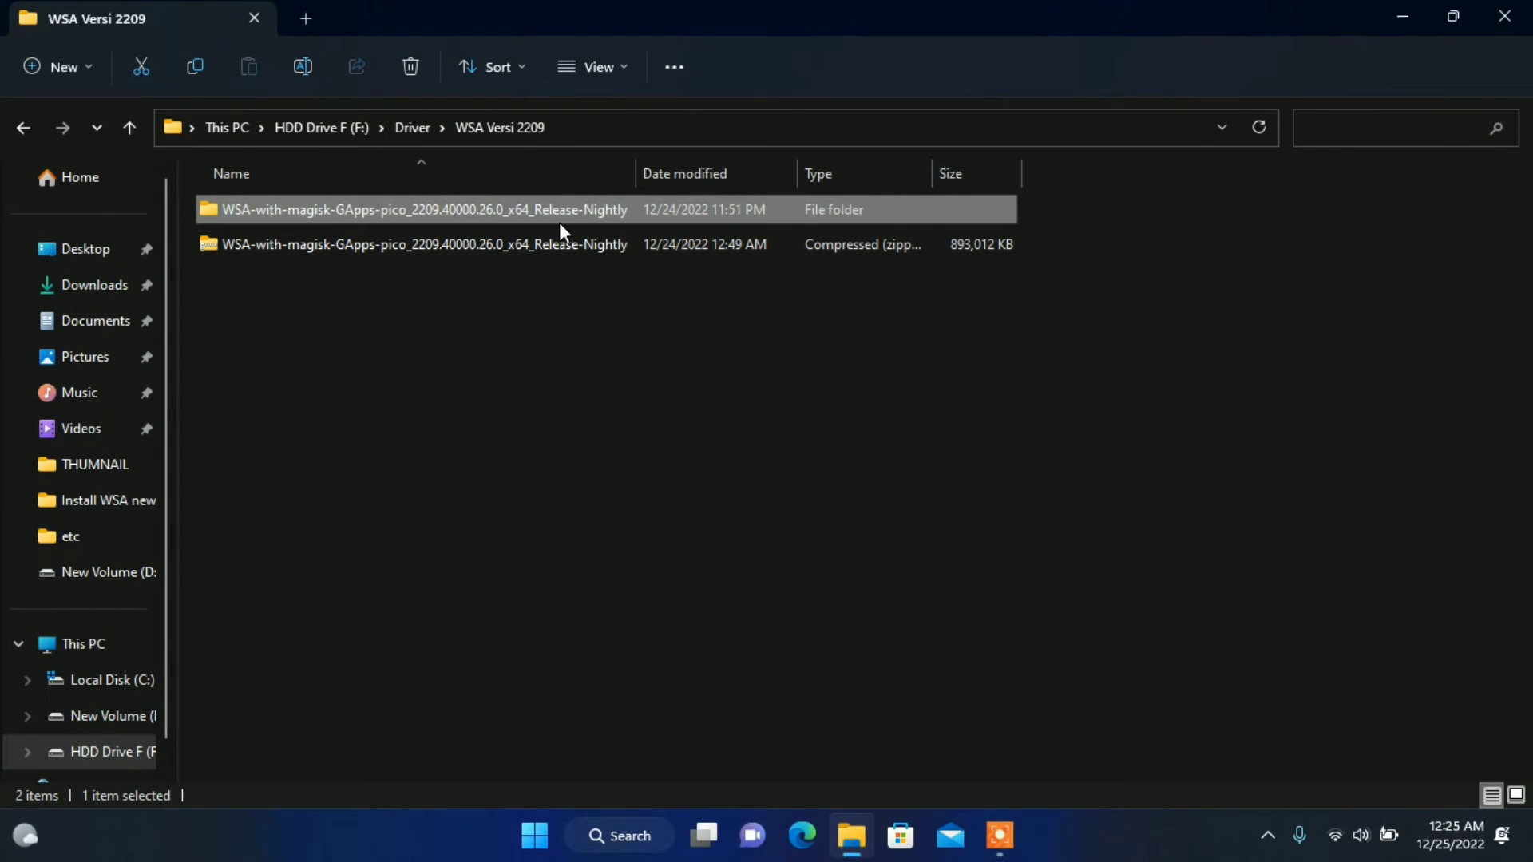
double_click(559, 223)
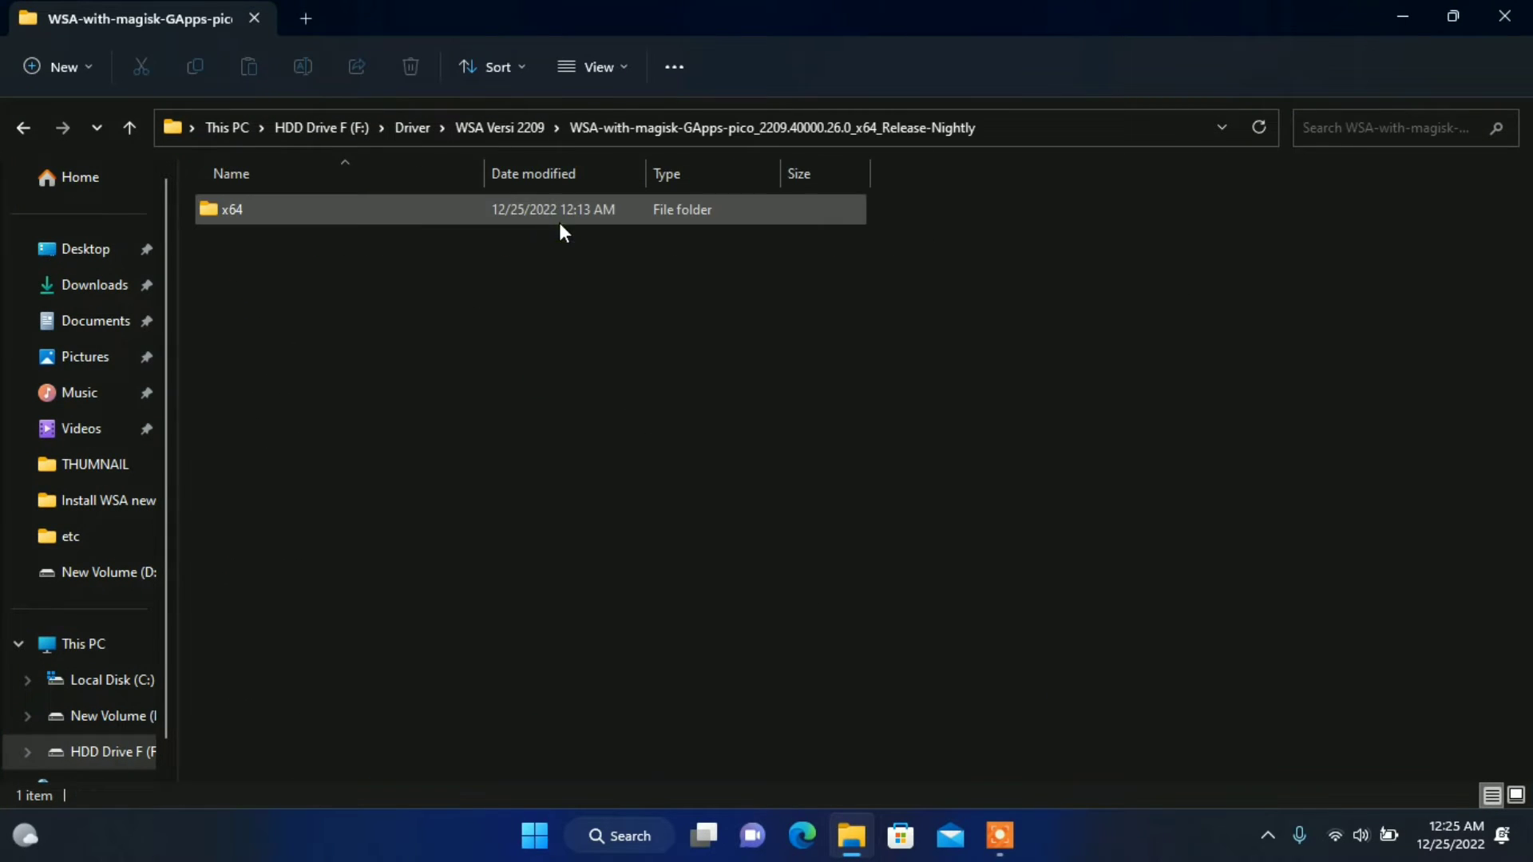
click(426, 209)
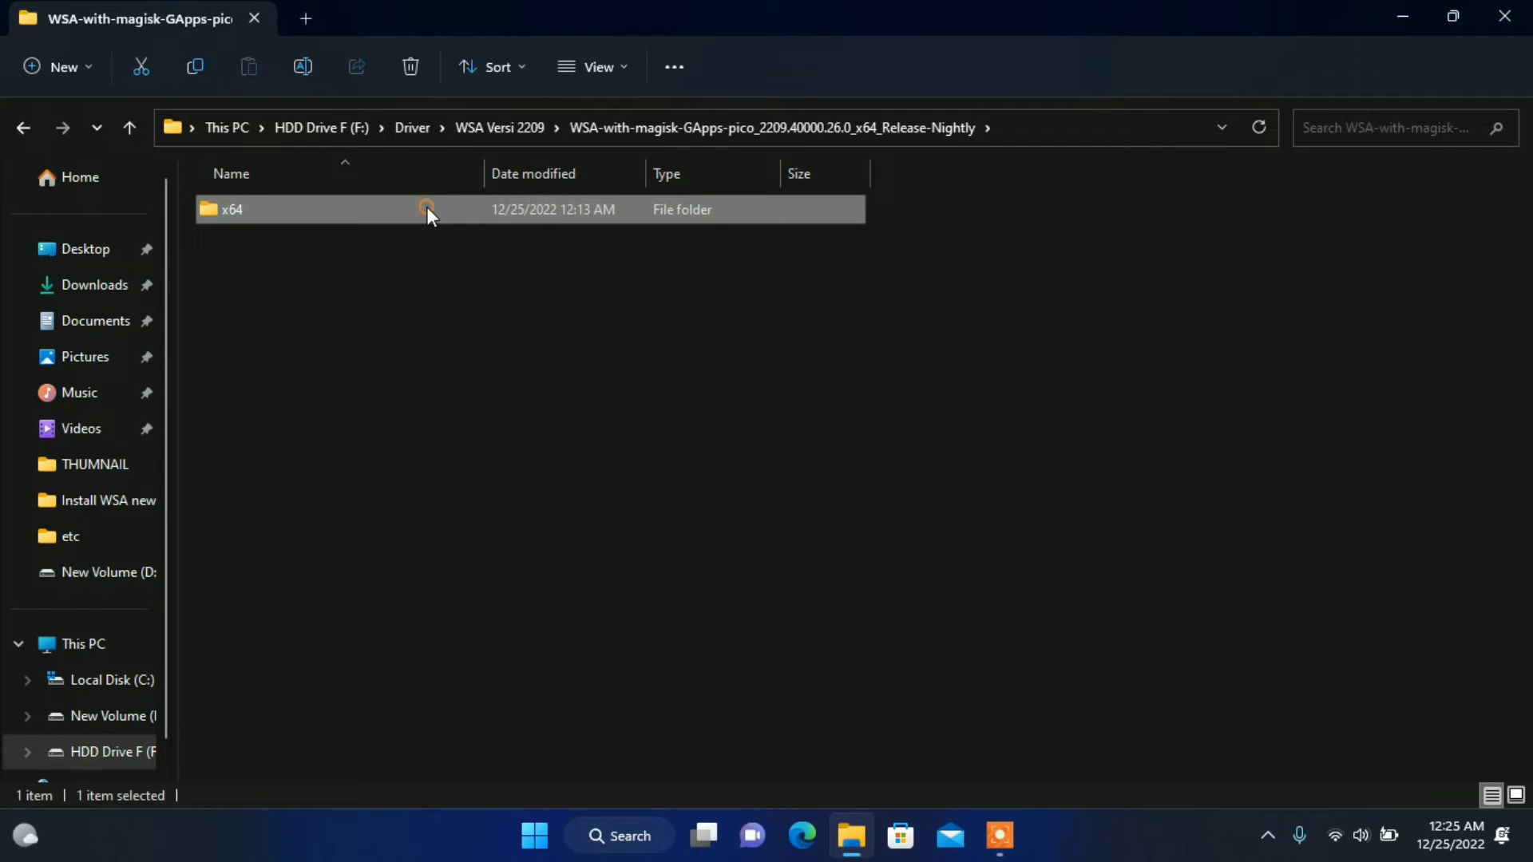
right_click(427, 208)
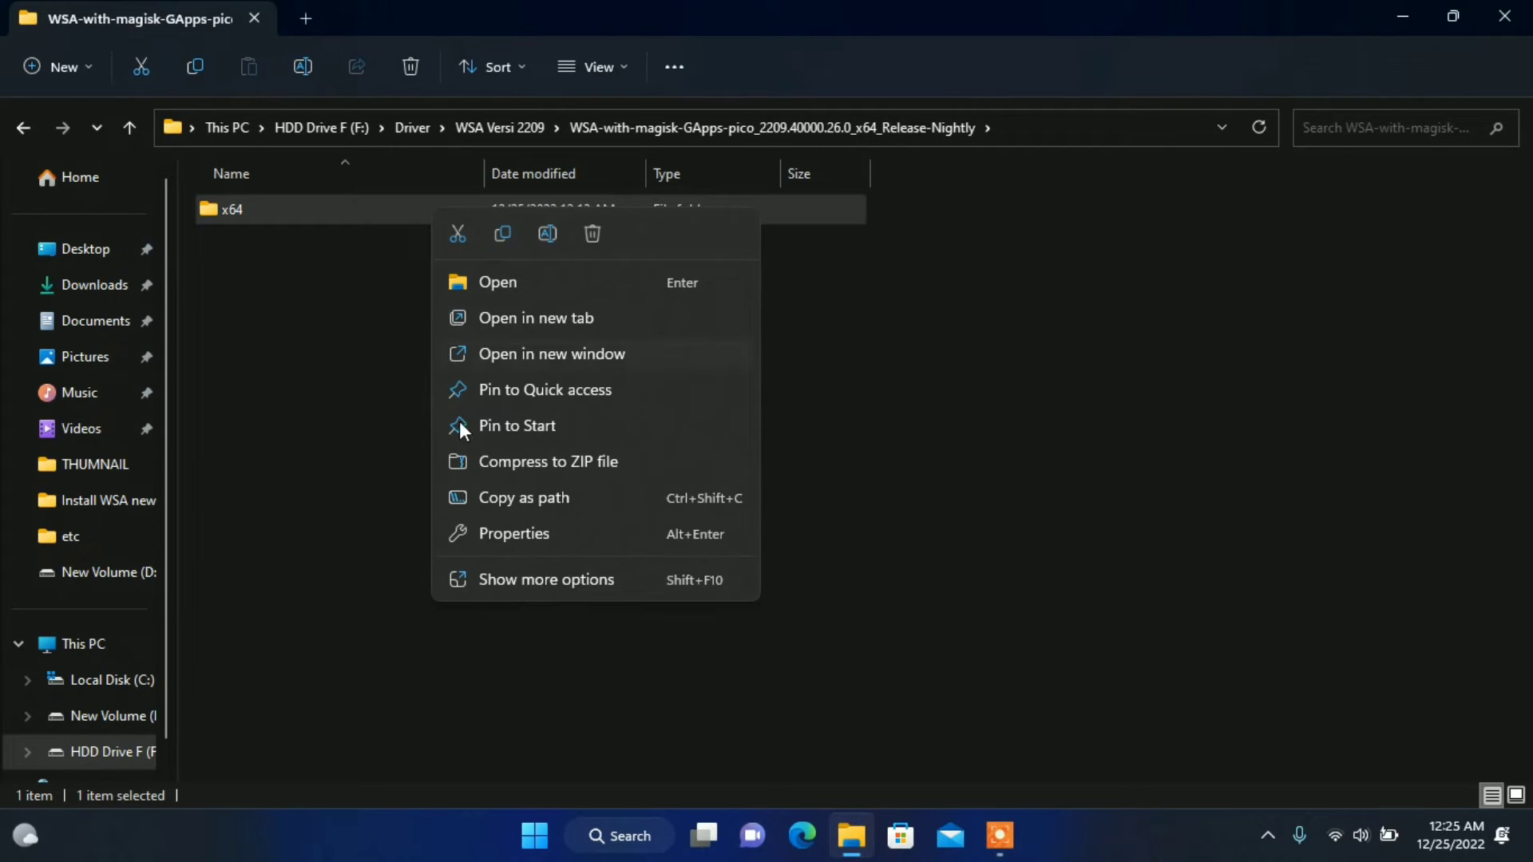
click(543, 503)
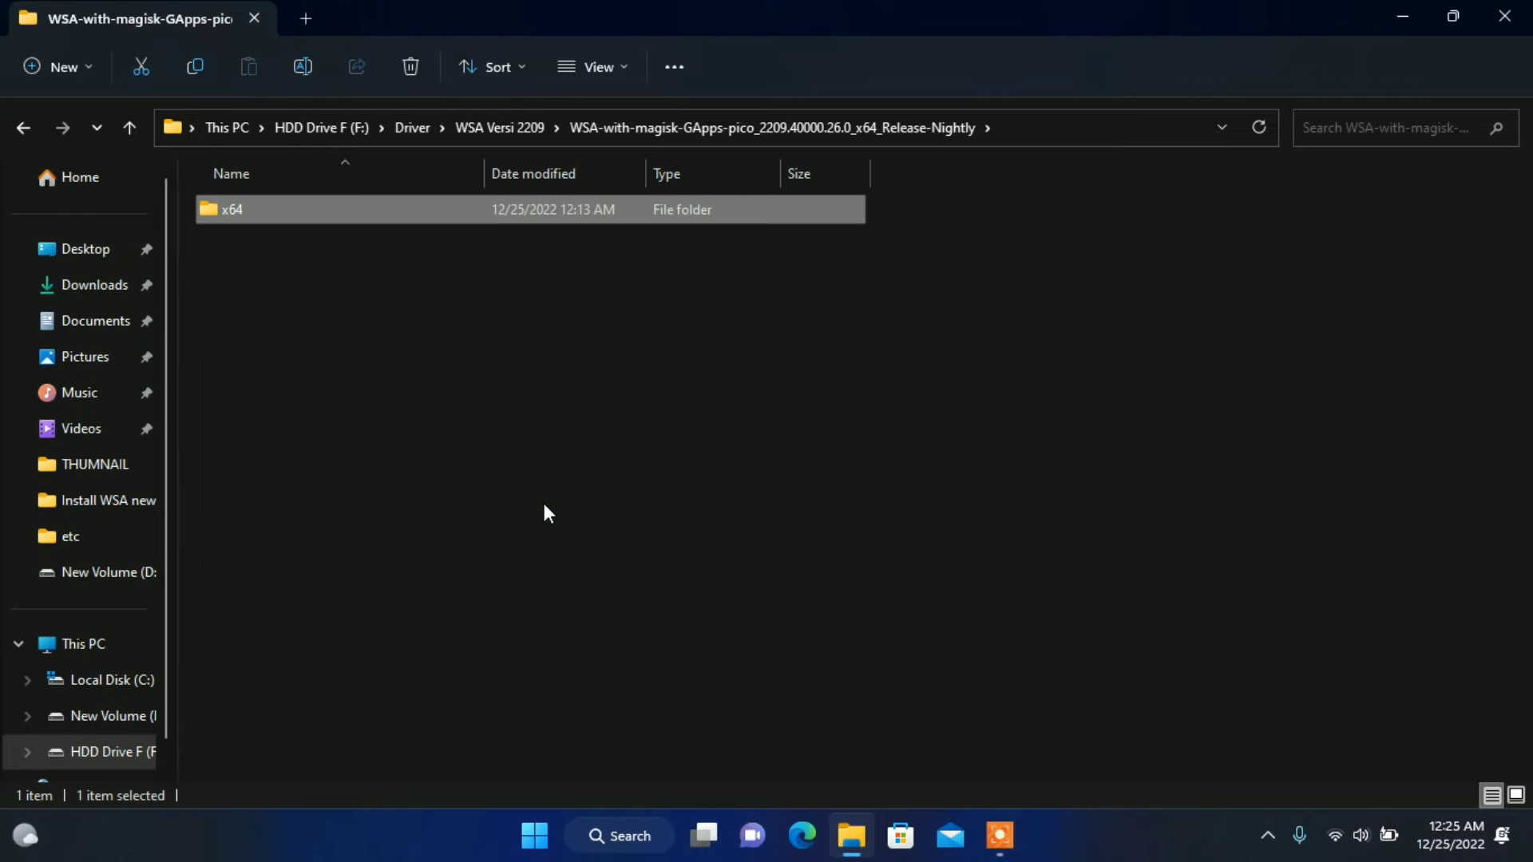
click(1407, 13)
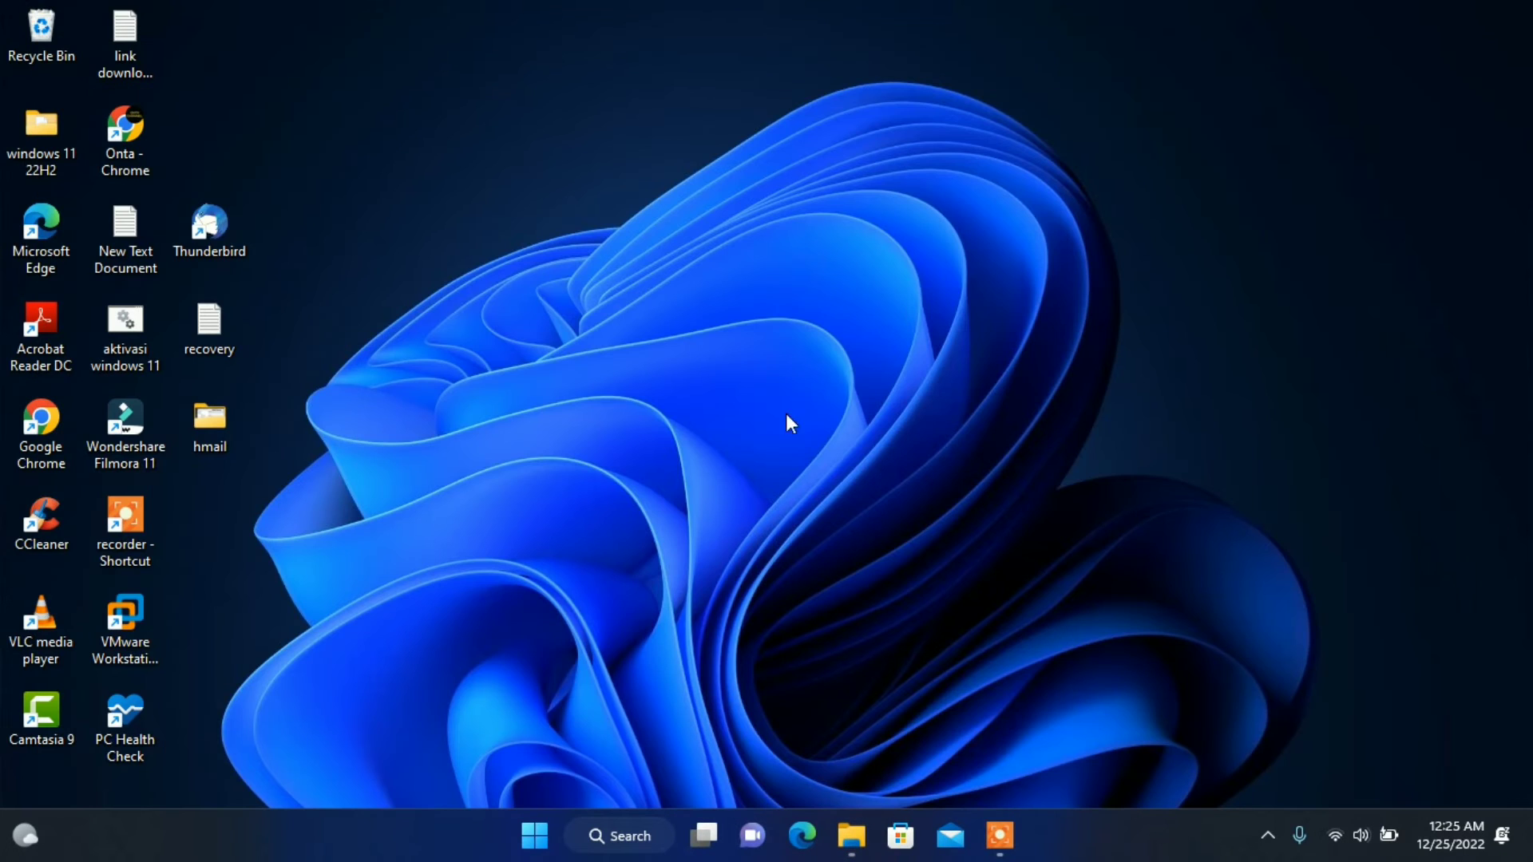
- Find Windows PowerShell with the search term "powers", run it as administrator, and widen its window
click(536, 840)
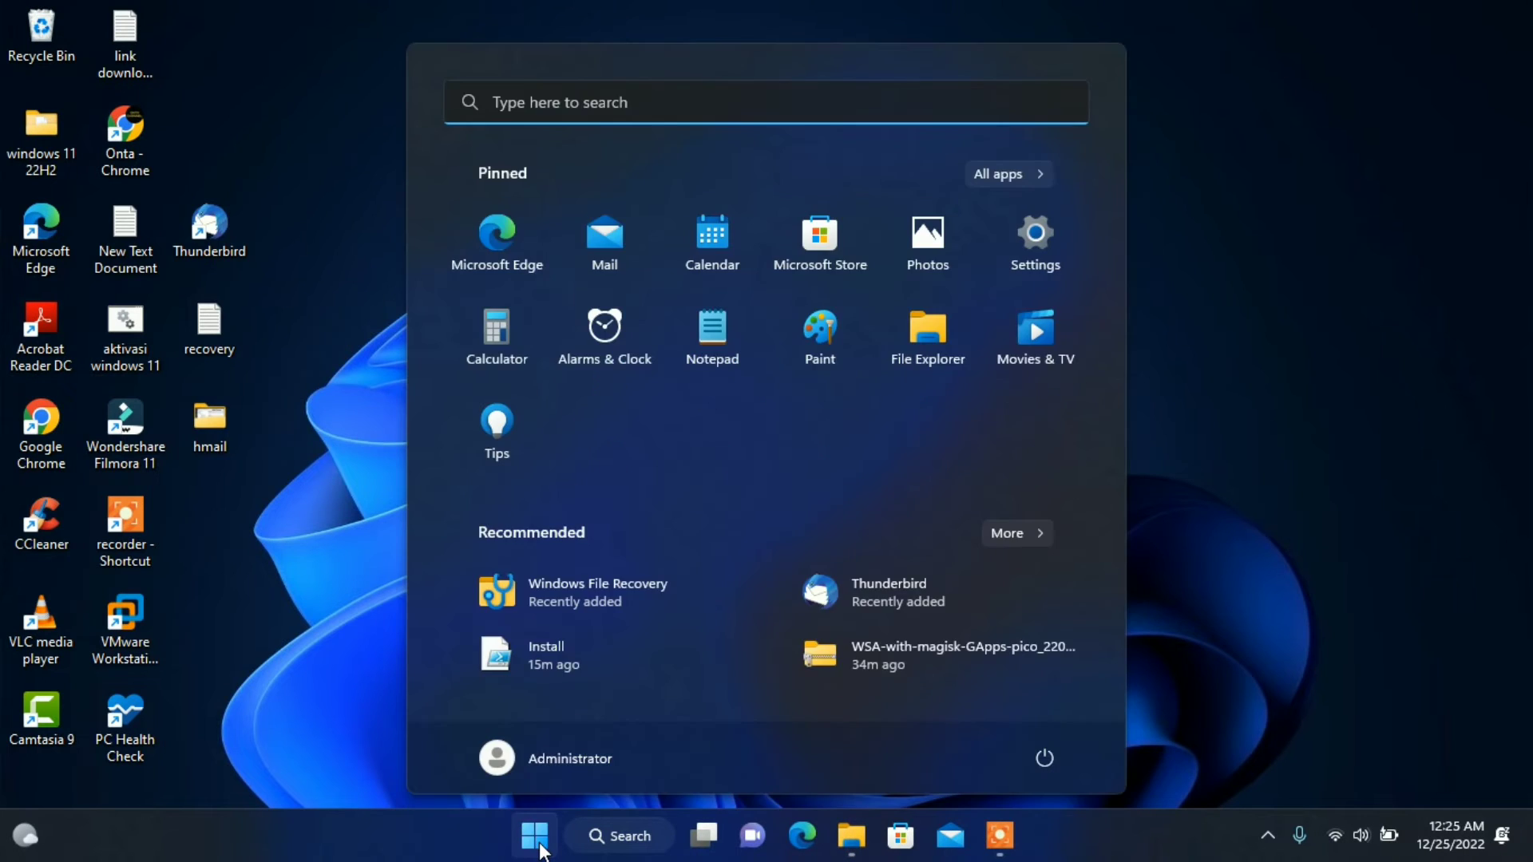
text(power)
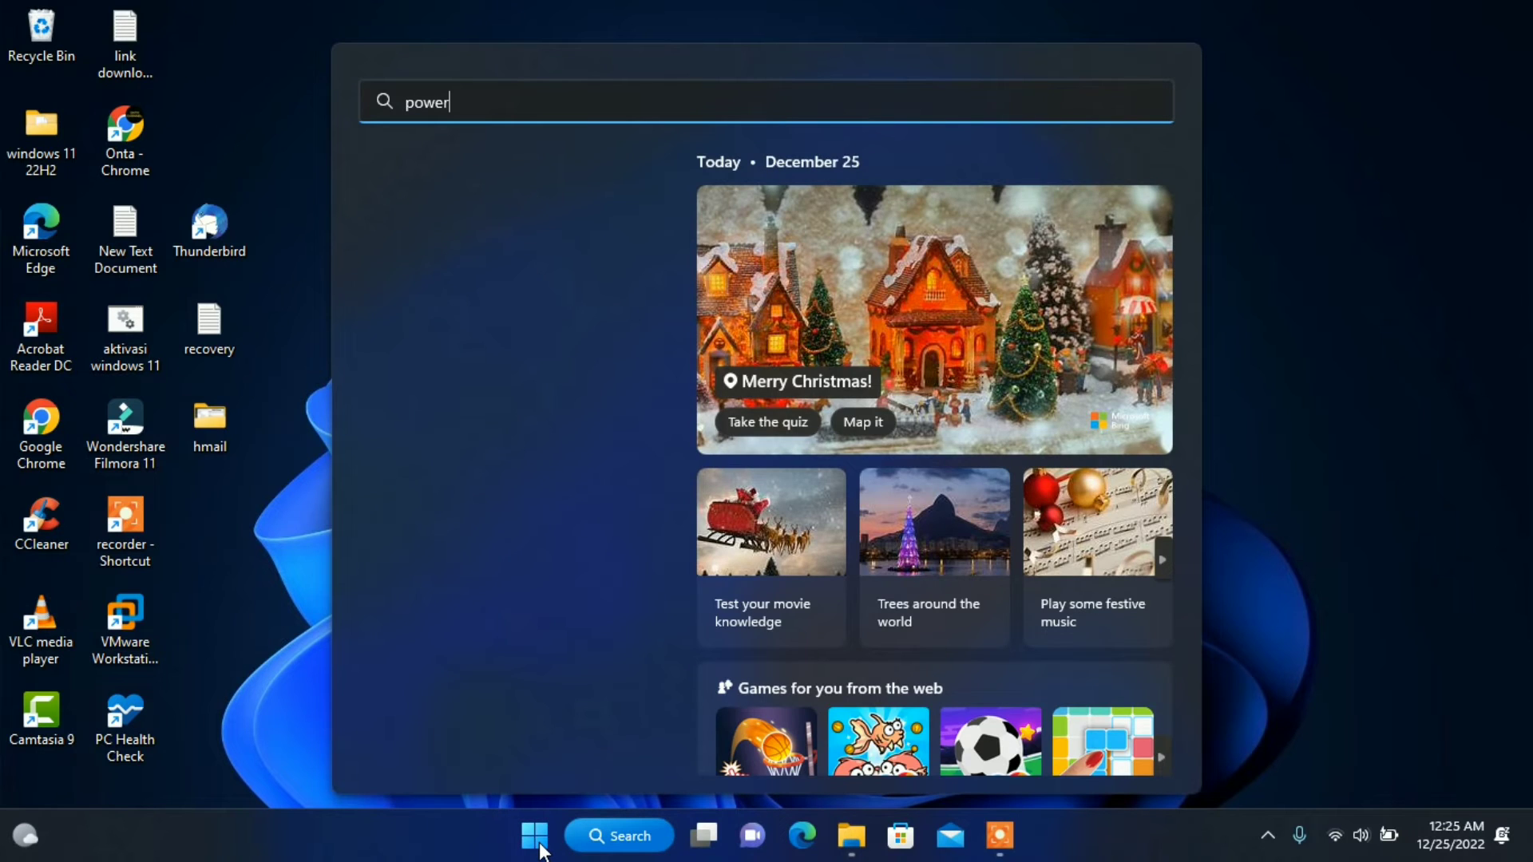
text(s)
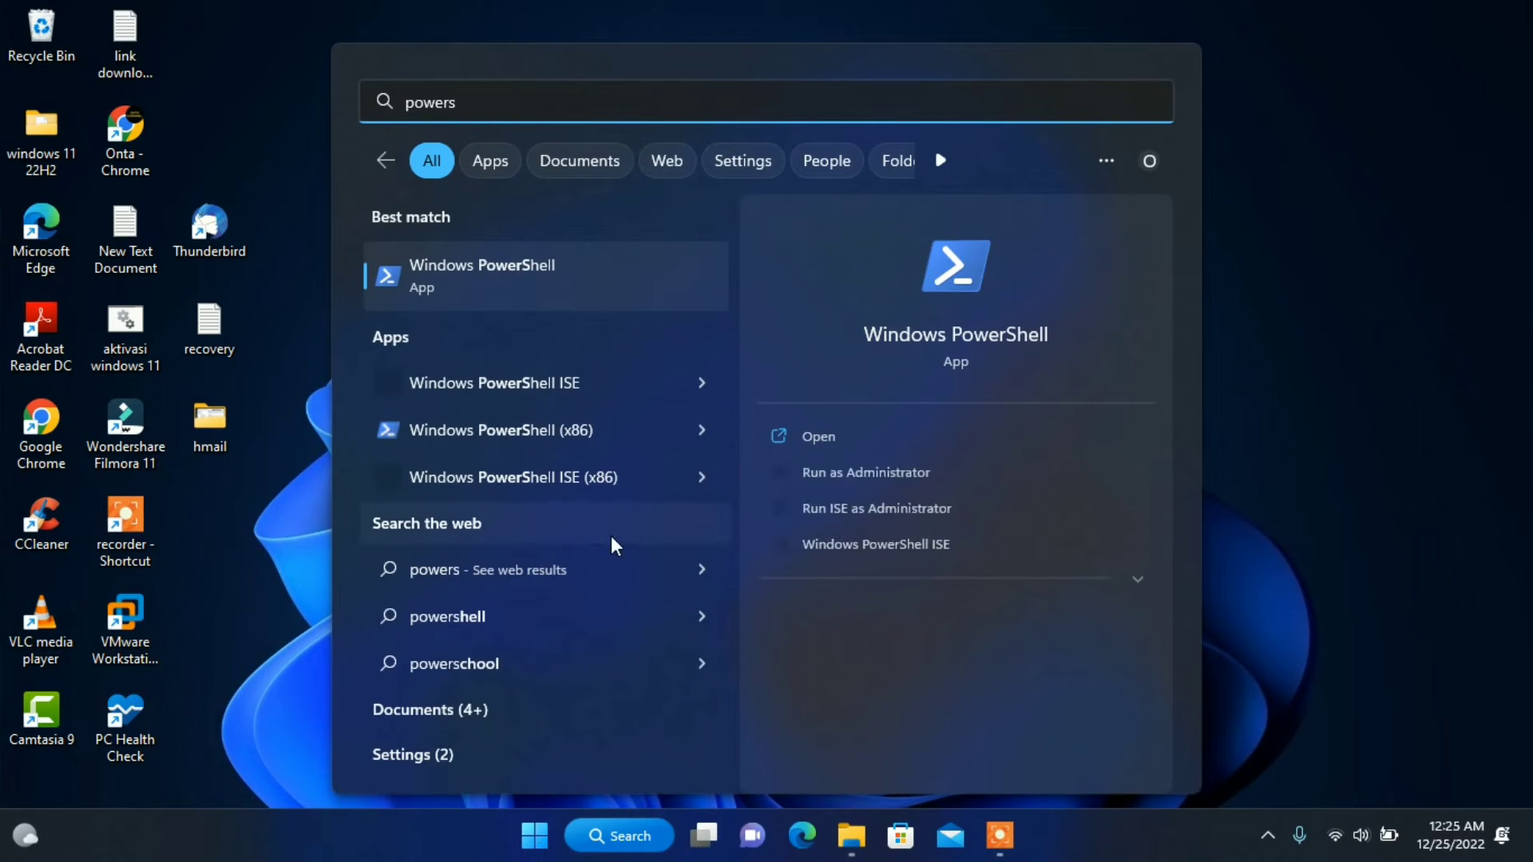
right_click(573, 289)
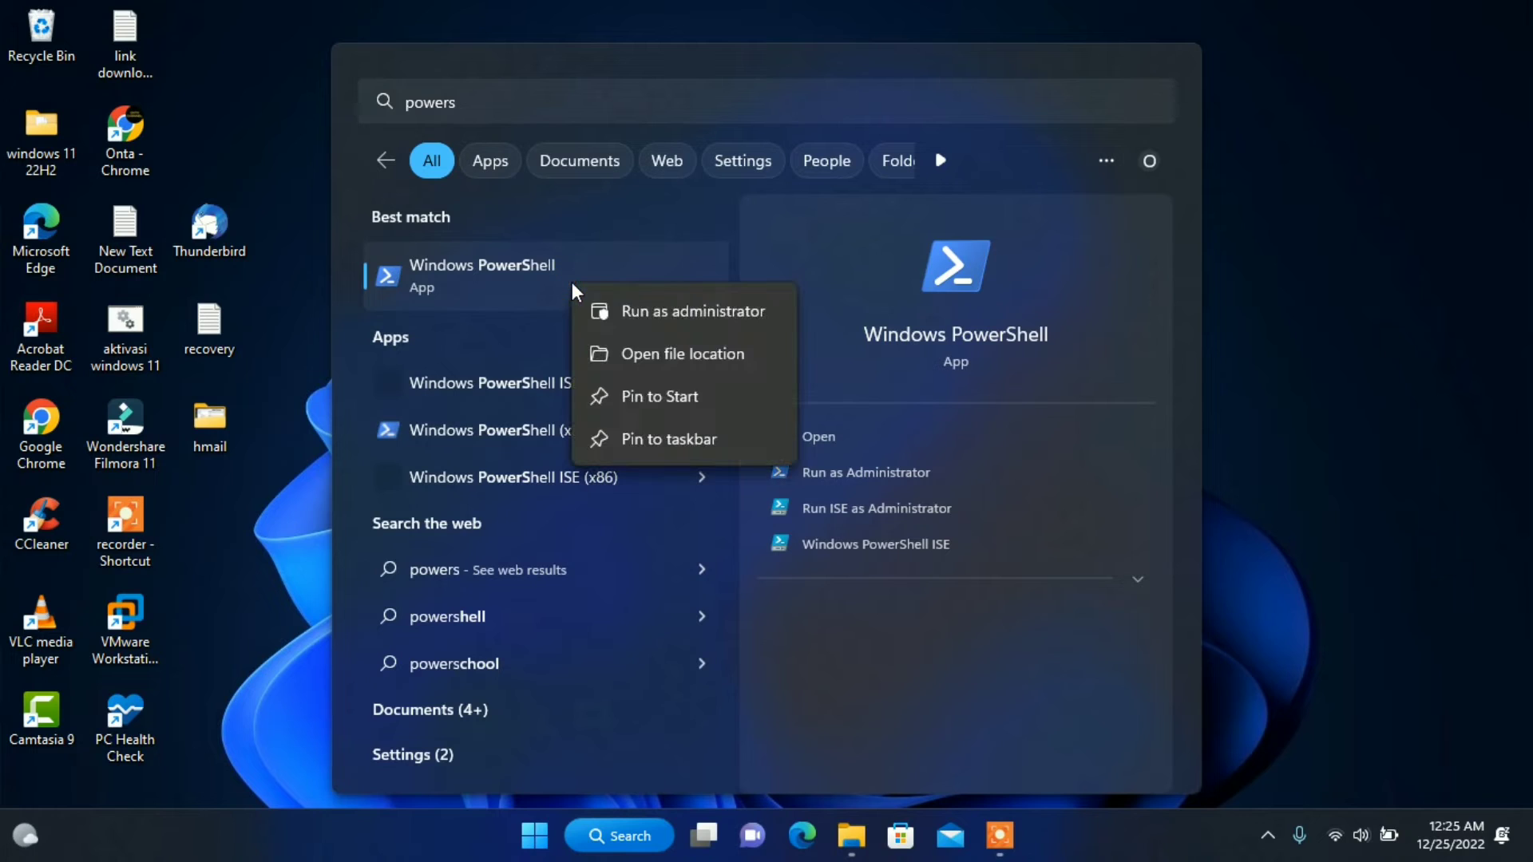
click(736, 310)
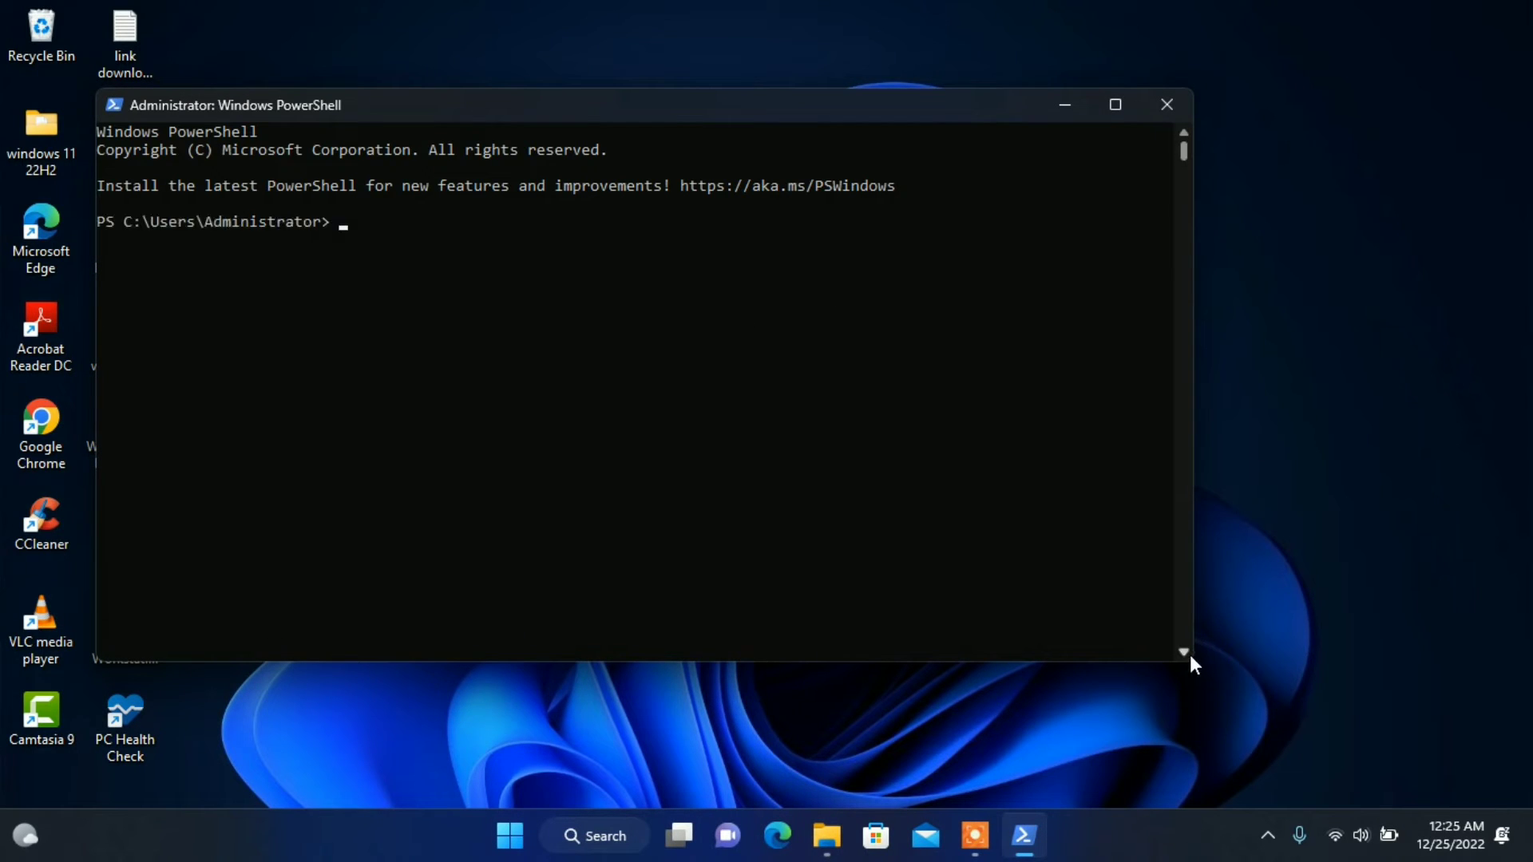
drag(1191, 654, 1453, 643)
- Change the PowerShell directory to the copied x64 folder path with the cd command
click(496, 295)
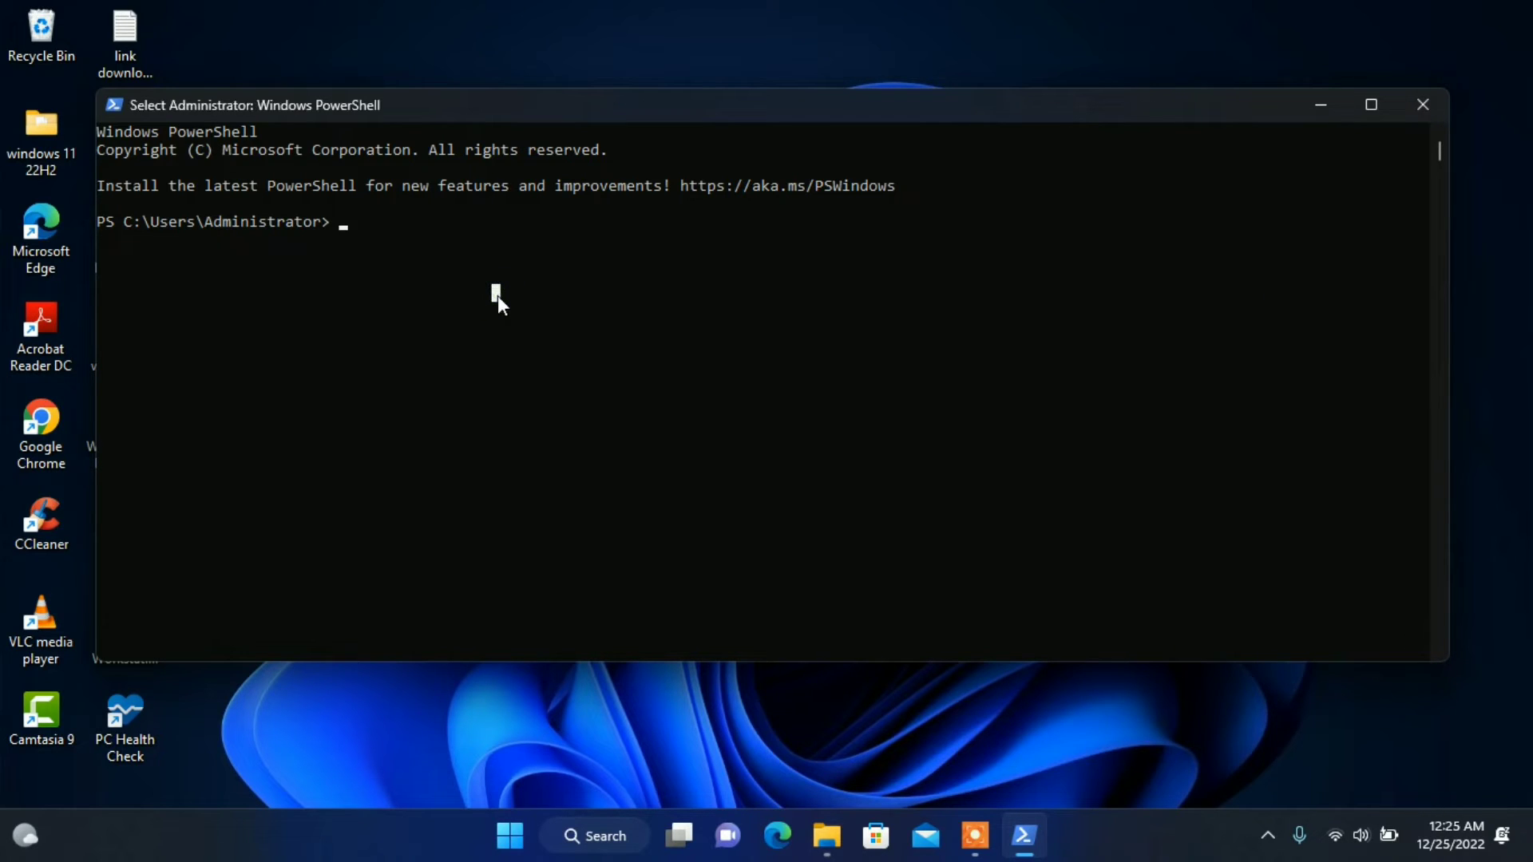
text(cd)
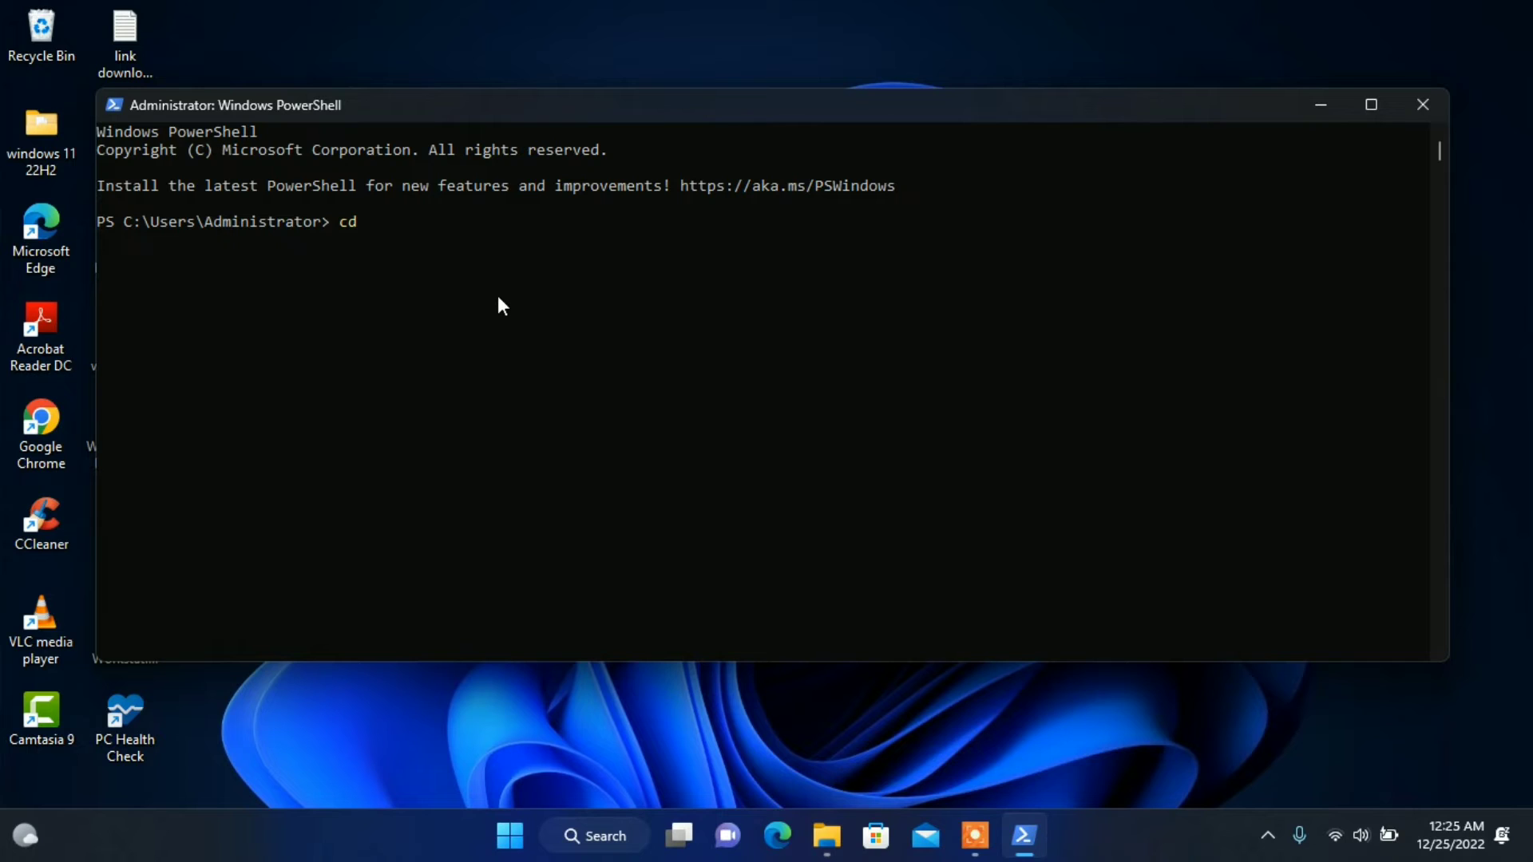
right_click(498, 298)
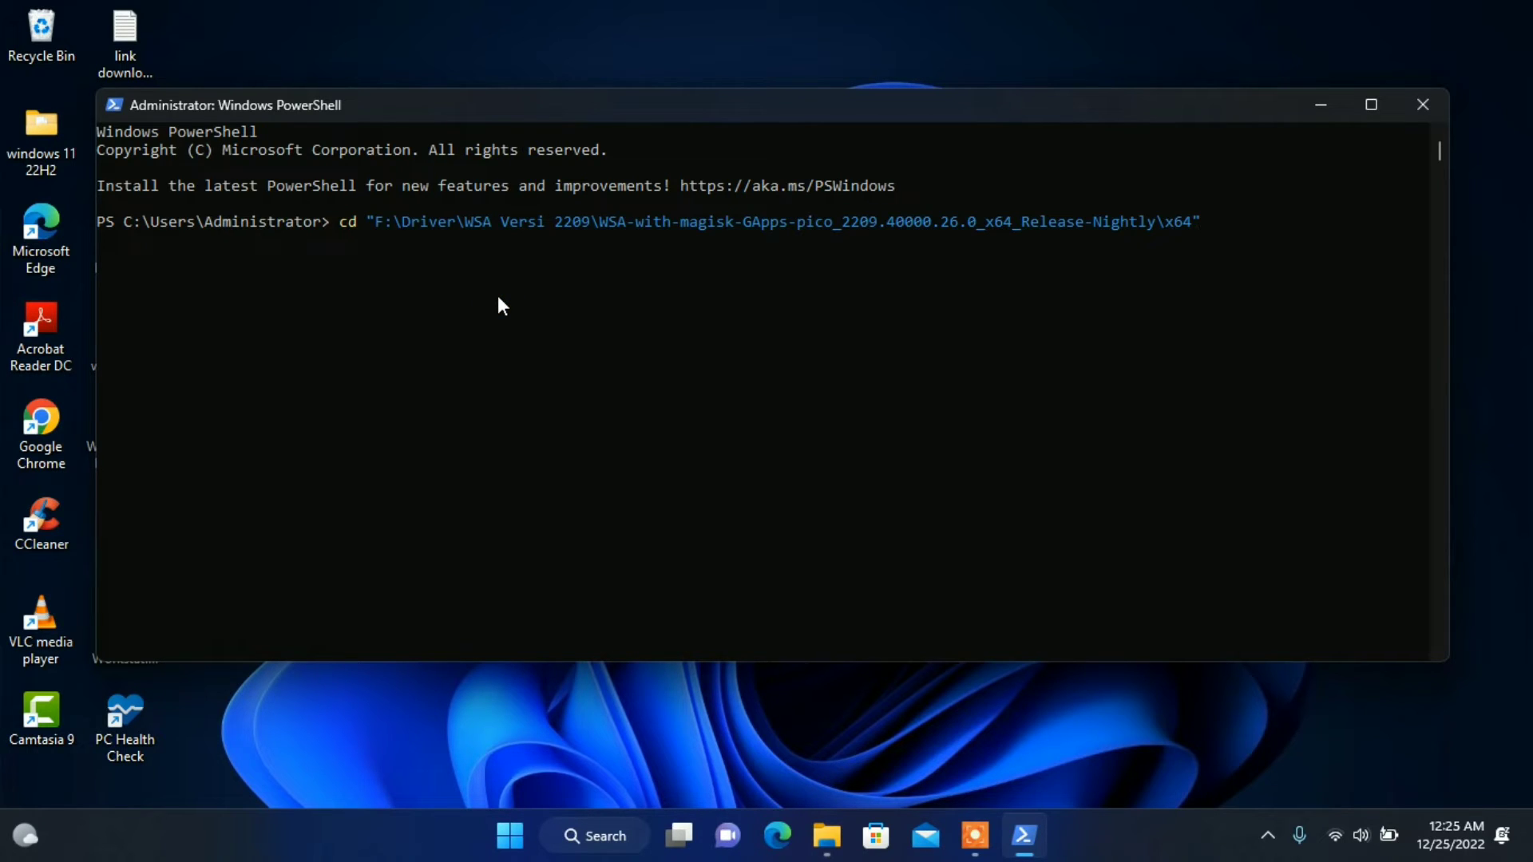
key(Return)
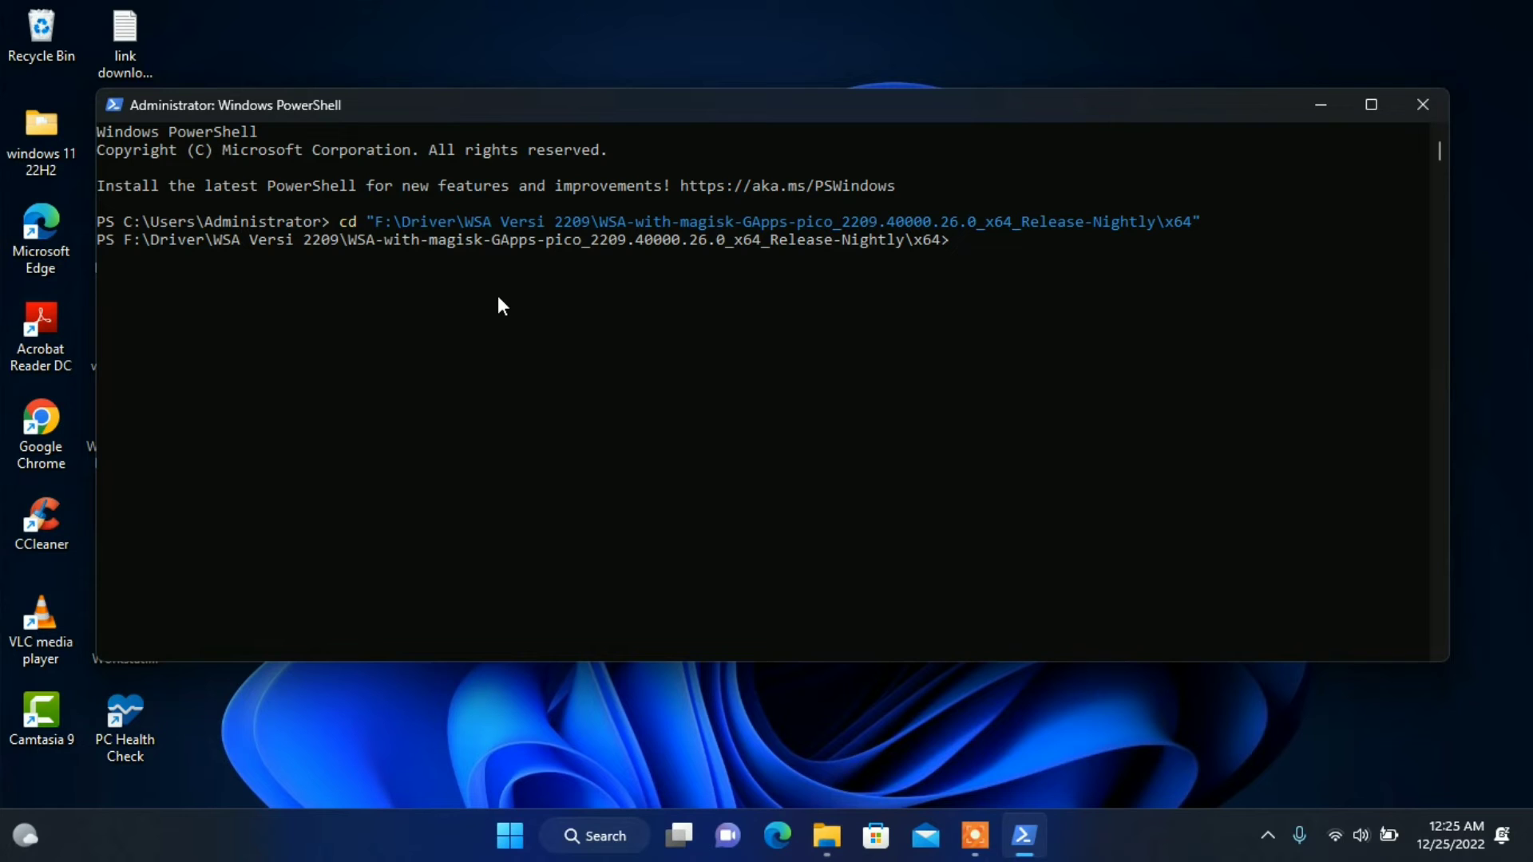
- Switch to File Explorer, open the x64 folder, and copy the full name of the AppxManifest.xml file
click(827, 837)
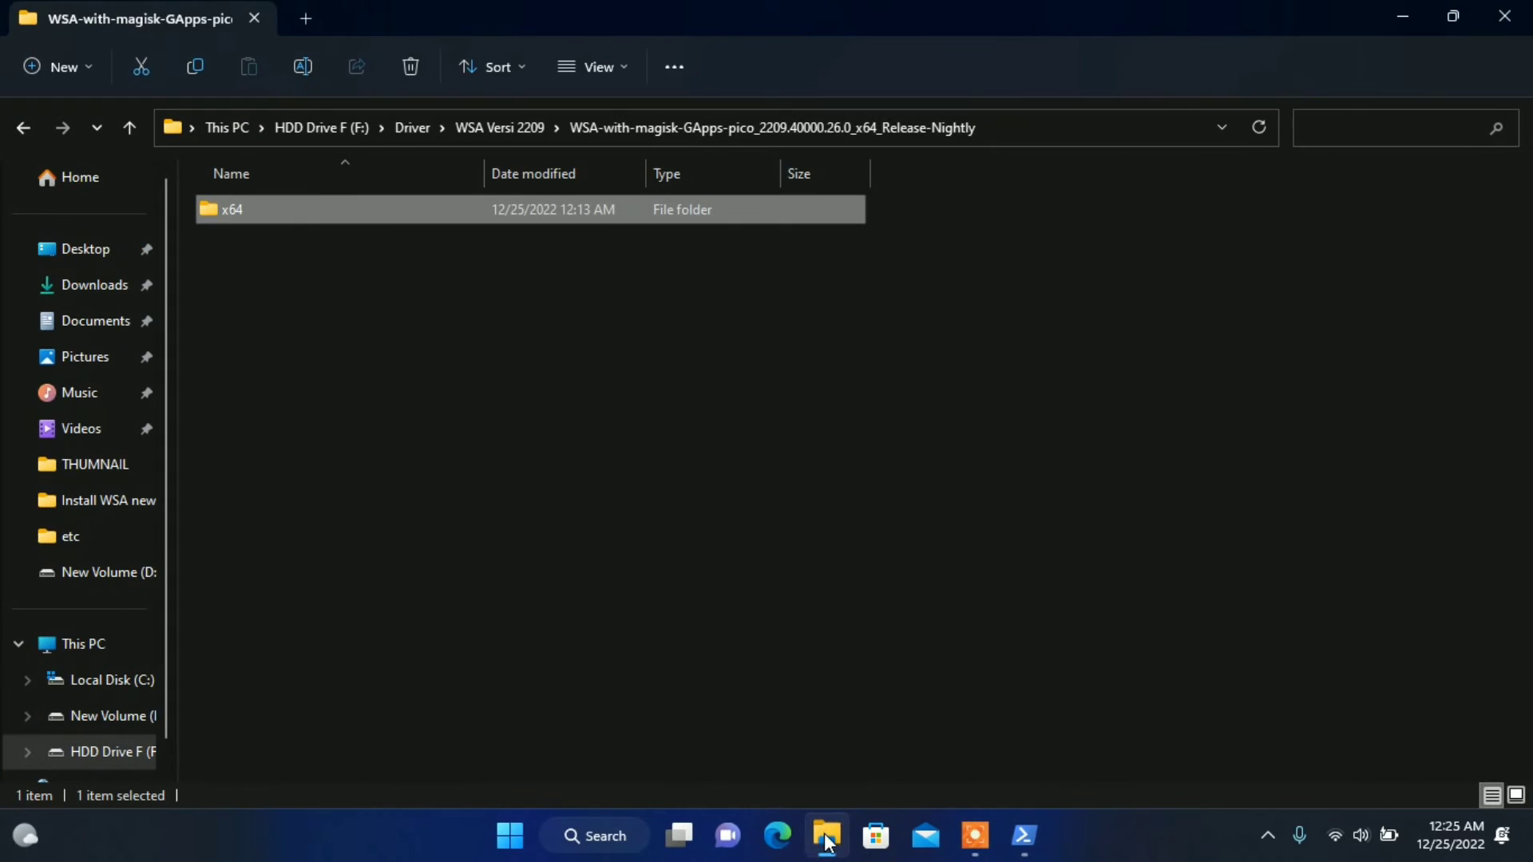
double_click(281, 209)
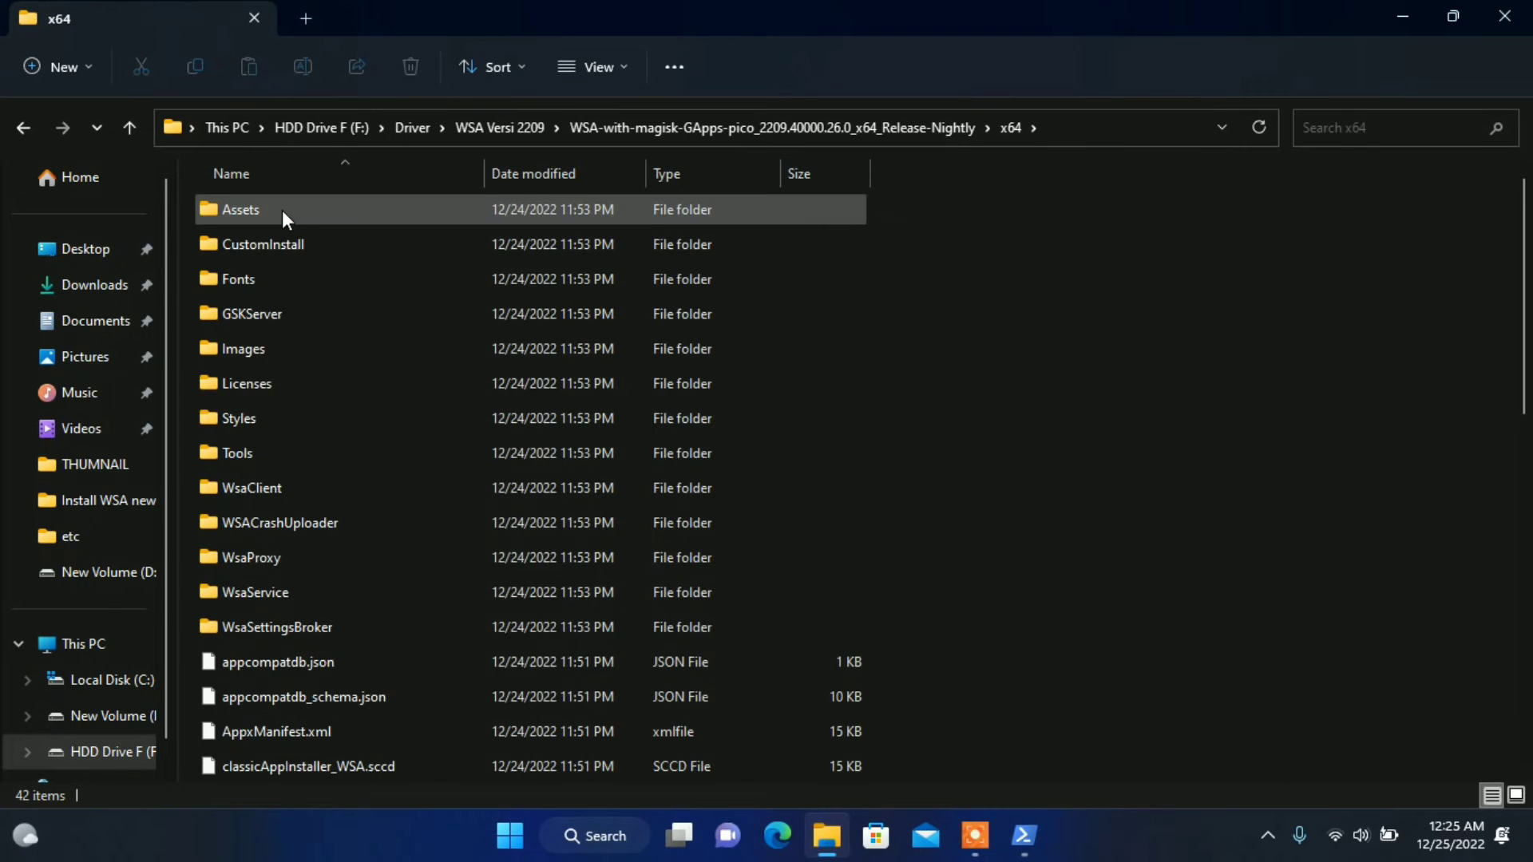
scroll(1425, 395, down, 3)
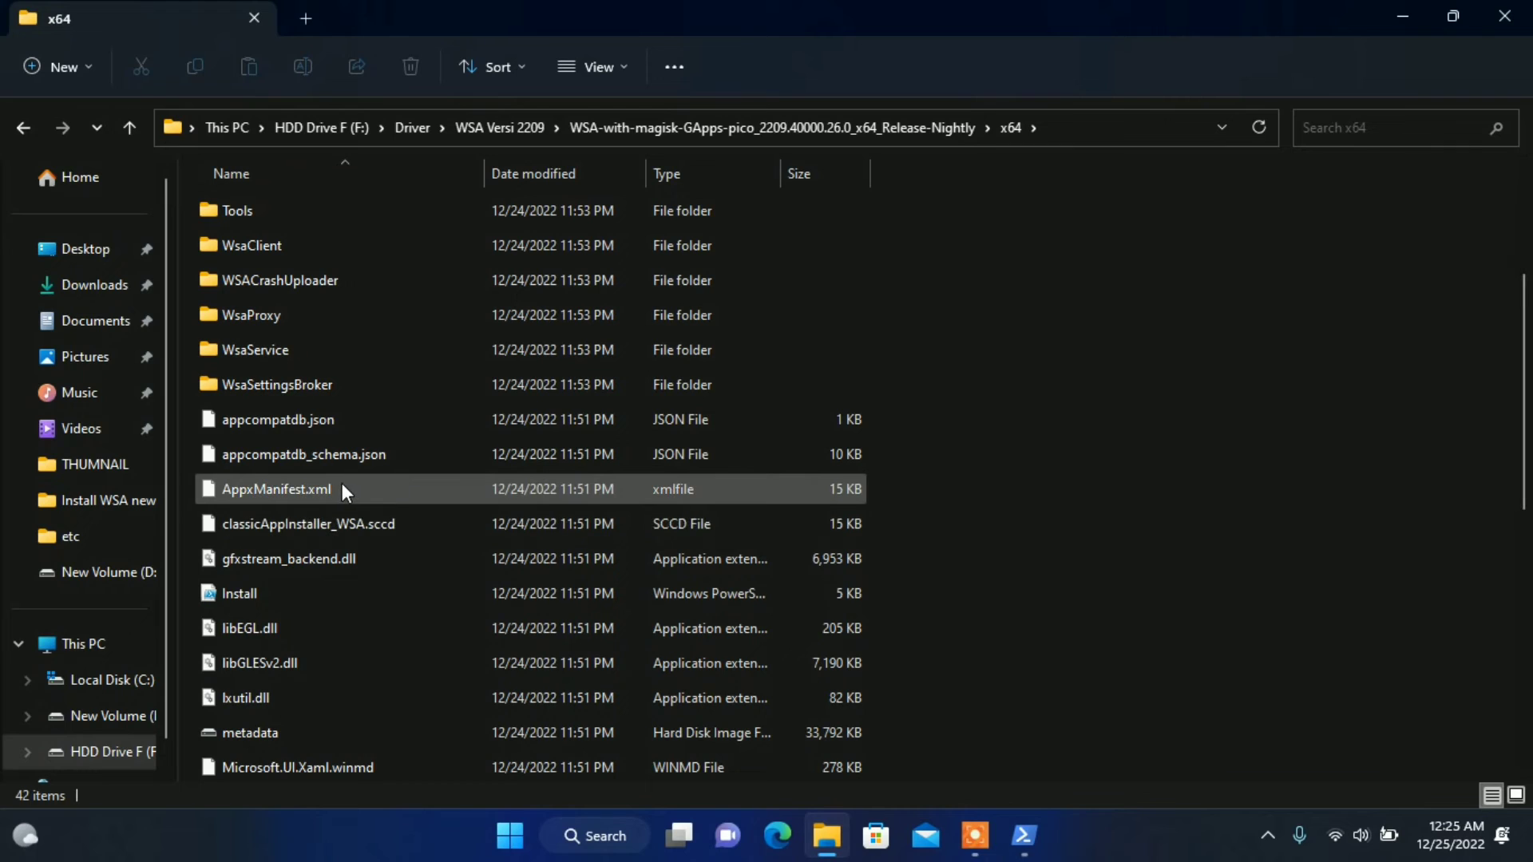
click(343, 486)
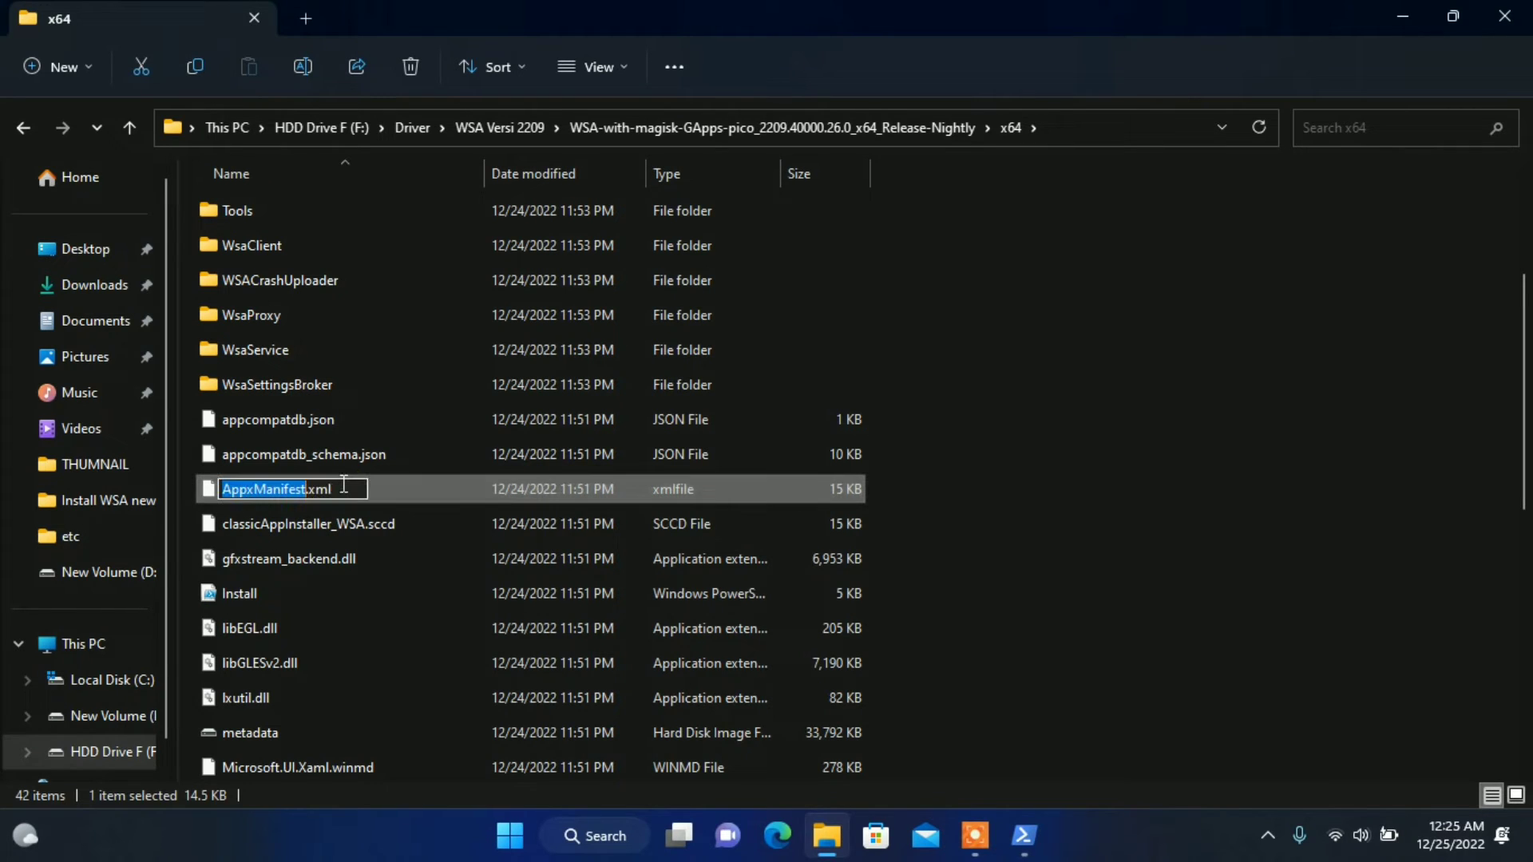
right_click(302, 490)
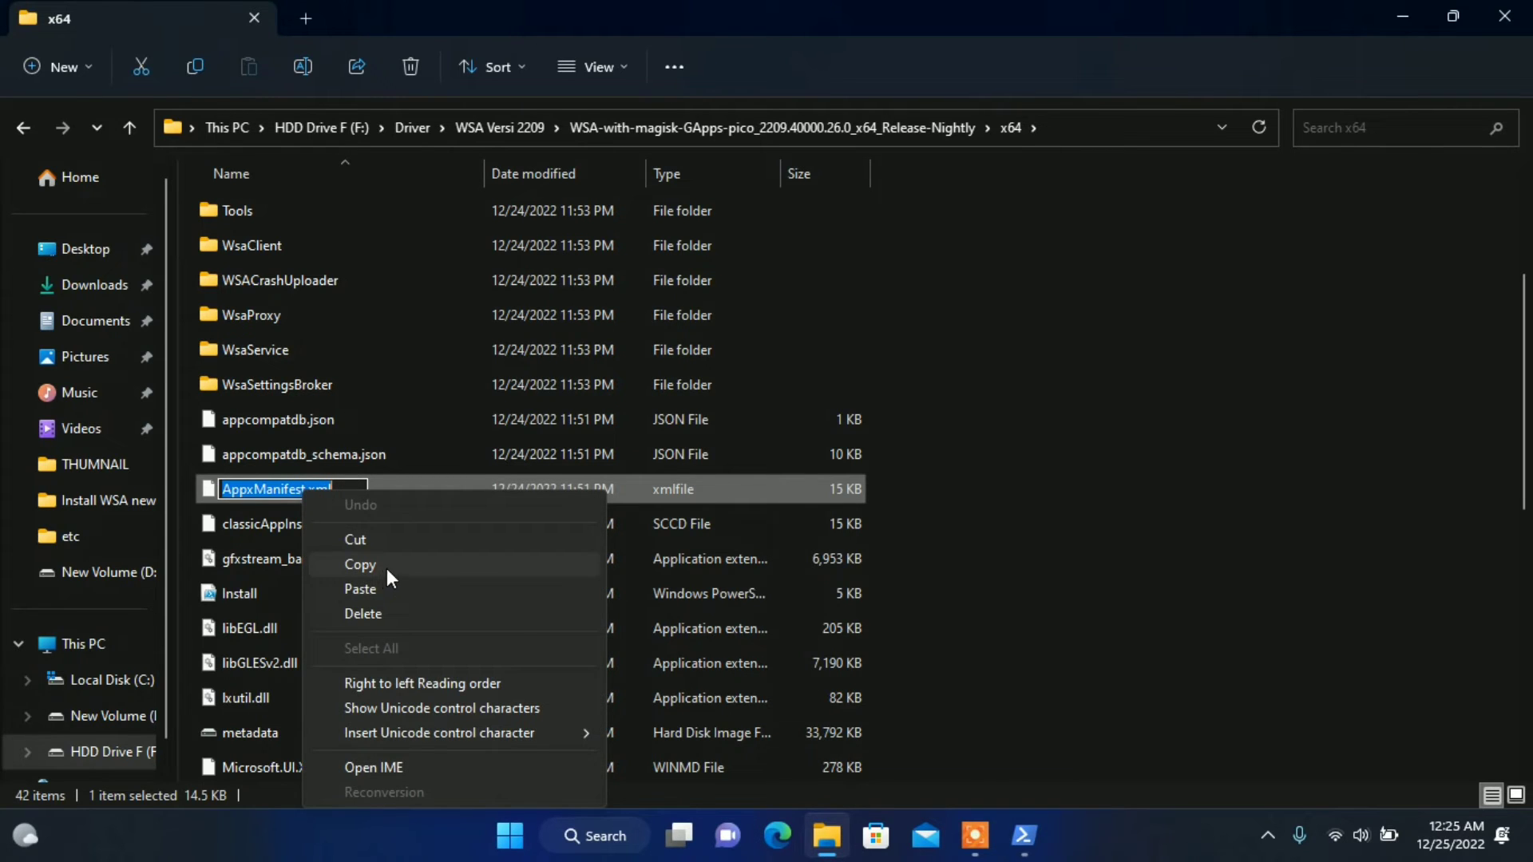
click(360, 564)
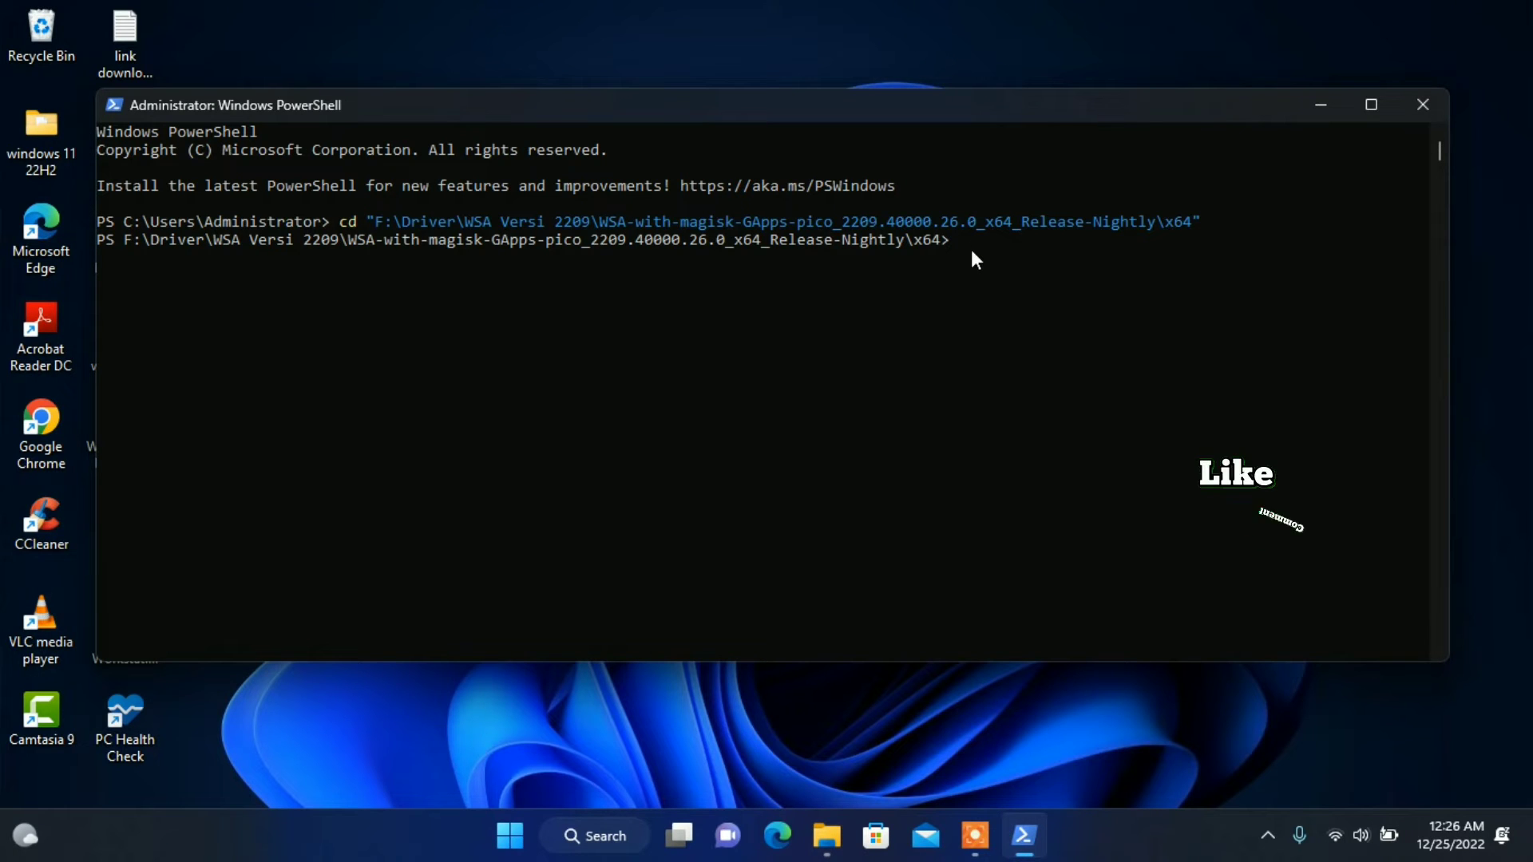
- Run the command Add-AppxPackage -Register .\AppxManifest.xml in the x64 directory in PowerShell
click(959, 260)
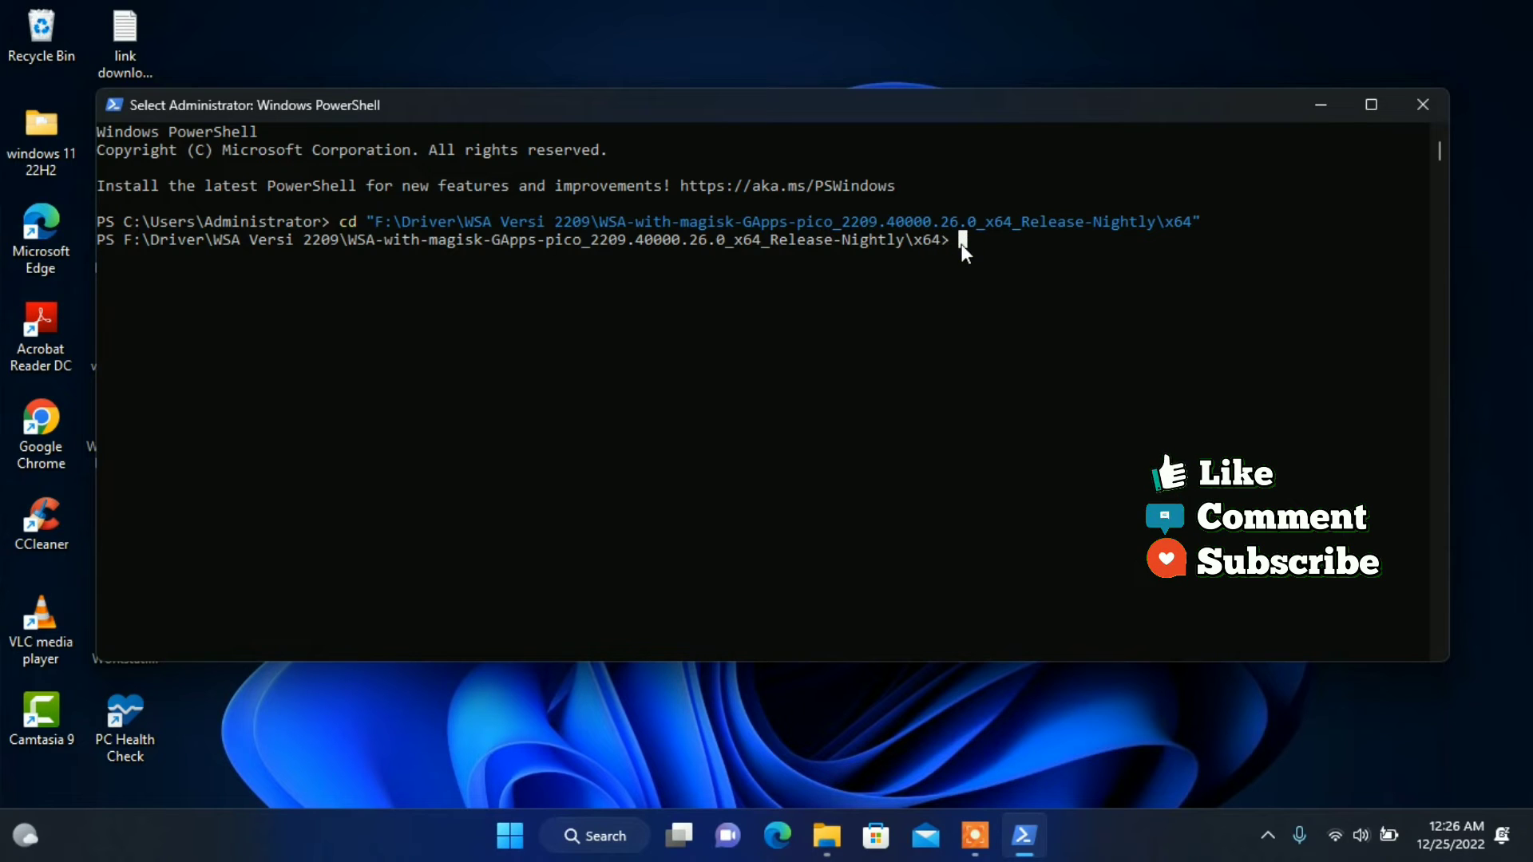
text(Add-)
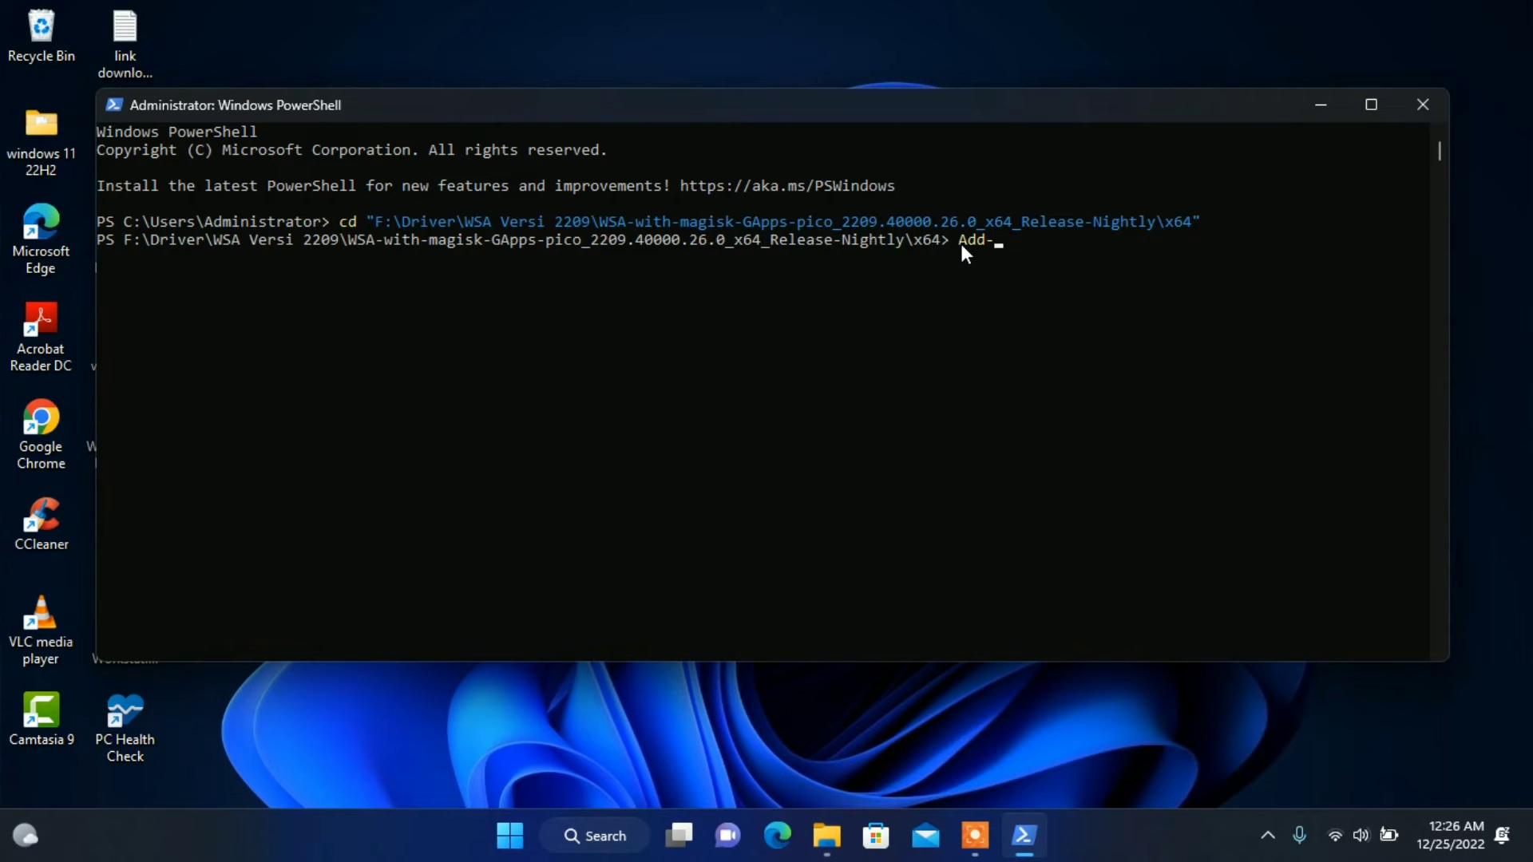
text(AppxPackage)
text(-Reg)
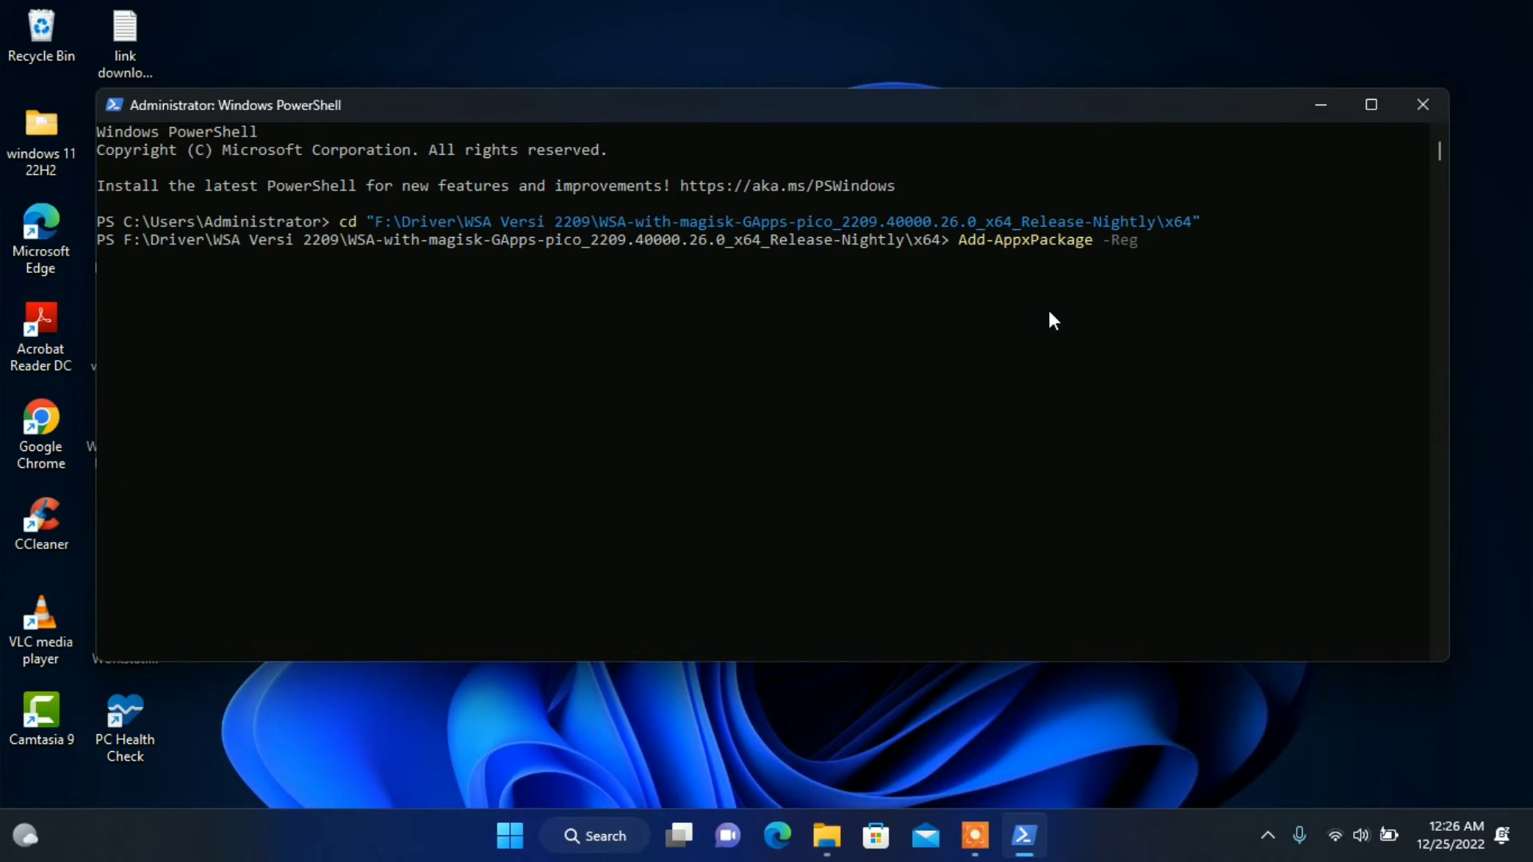
key(Tab)
text(./)
text(AppxManifest.xml)
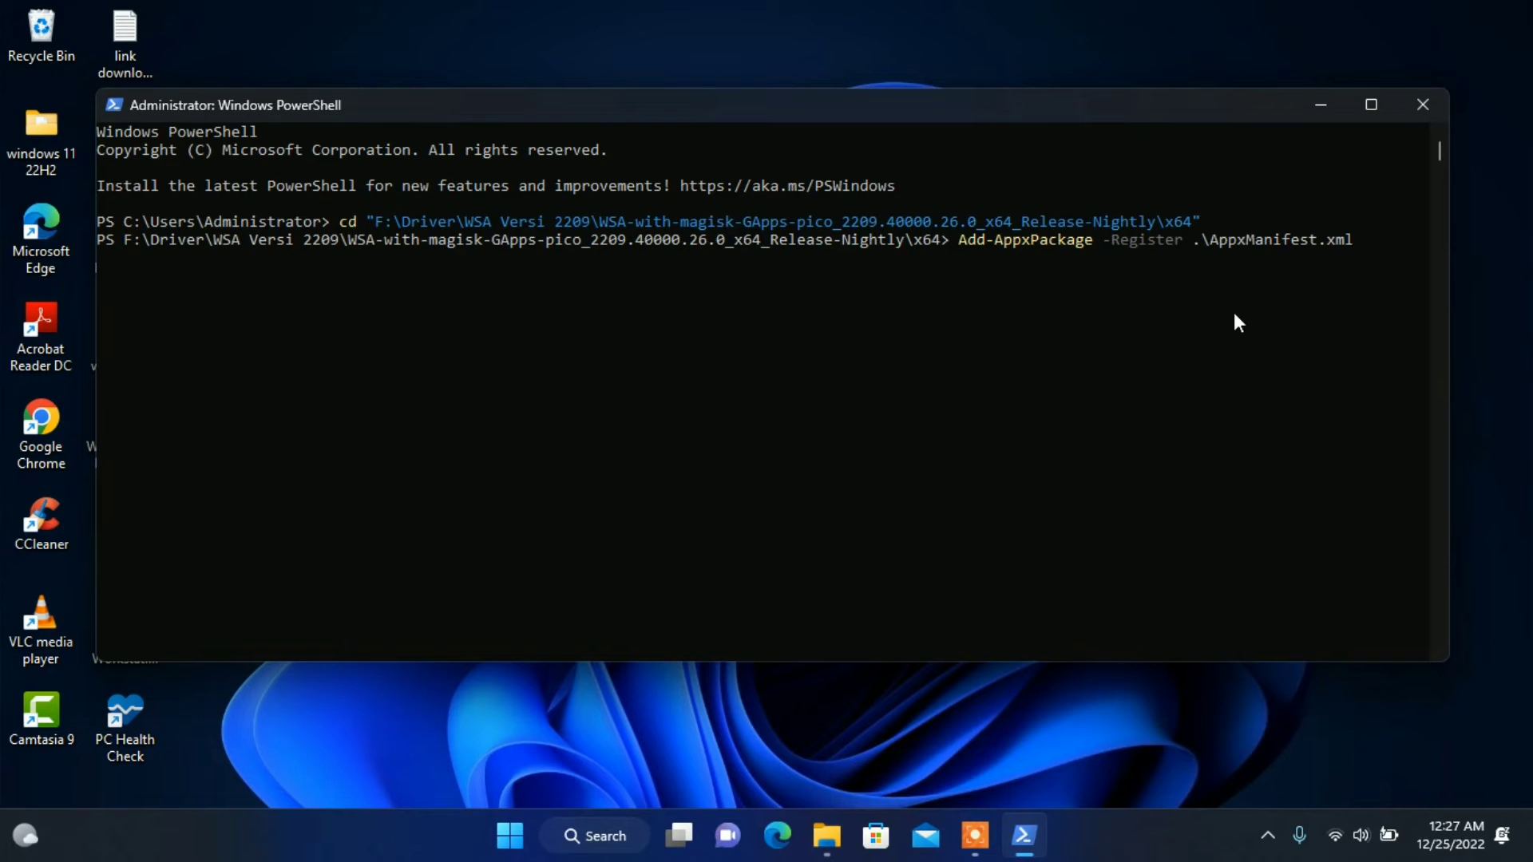
key(Return)
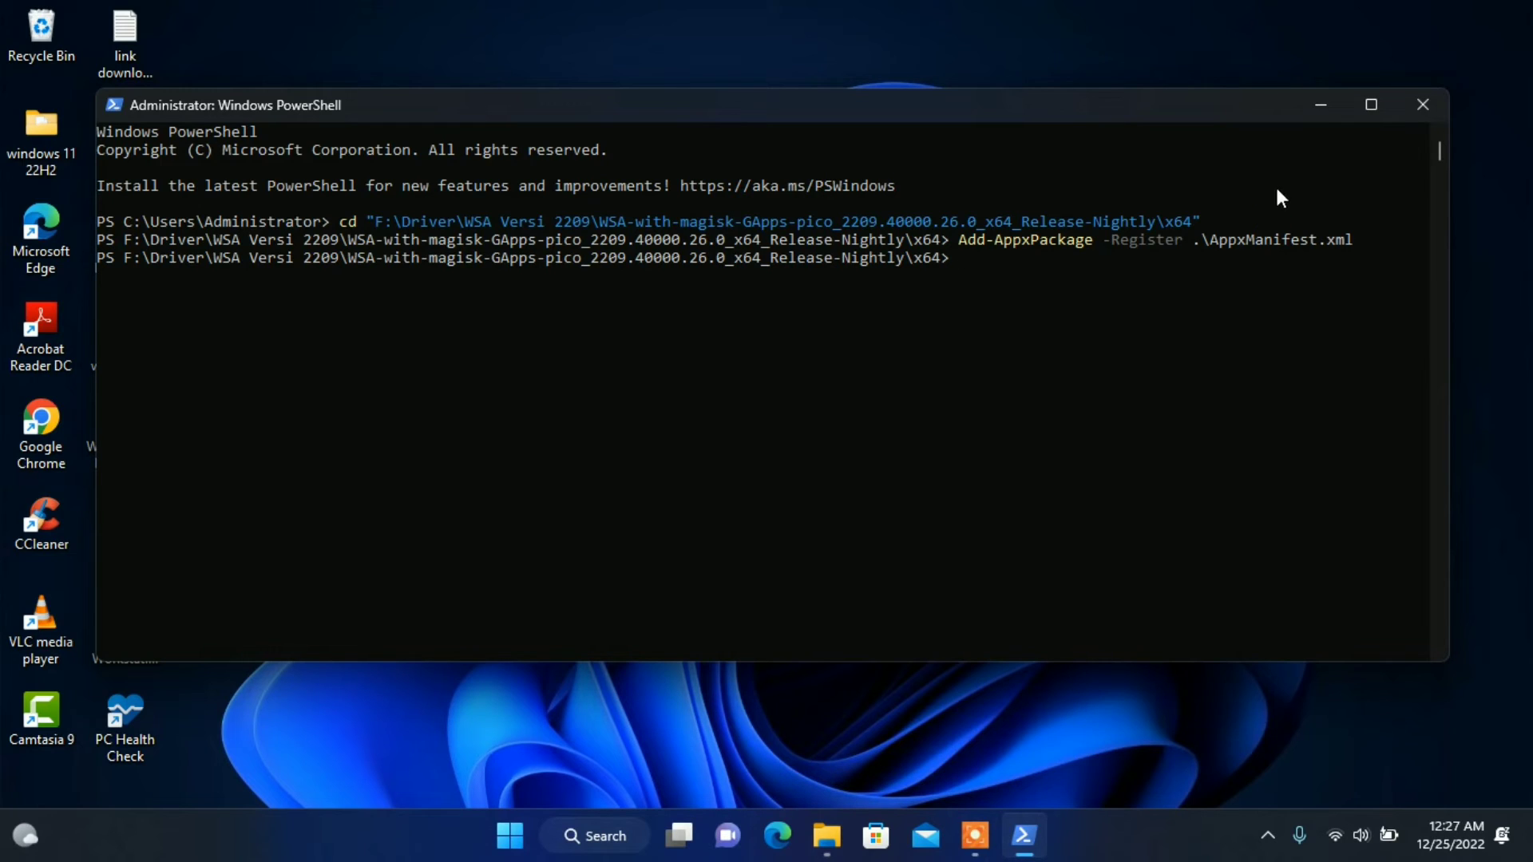
- Minimize PowerShell, check the version in the app settings of Windows Subsystem for Android, and close them
click(1319, 117)
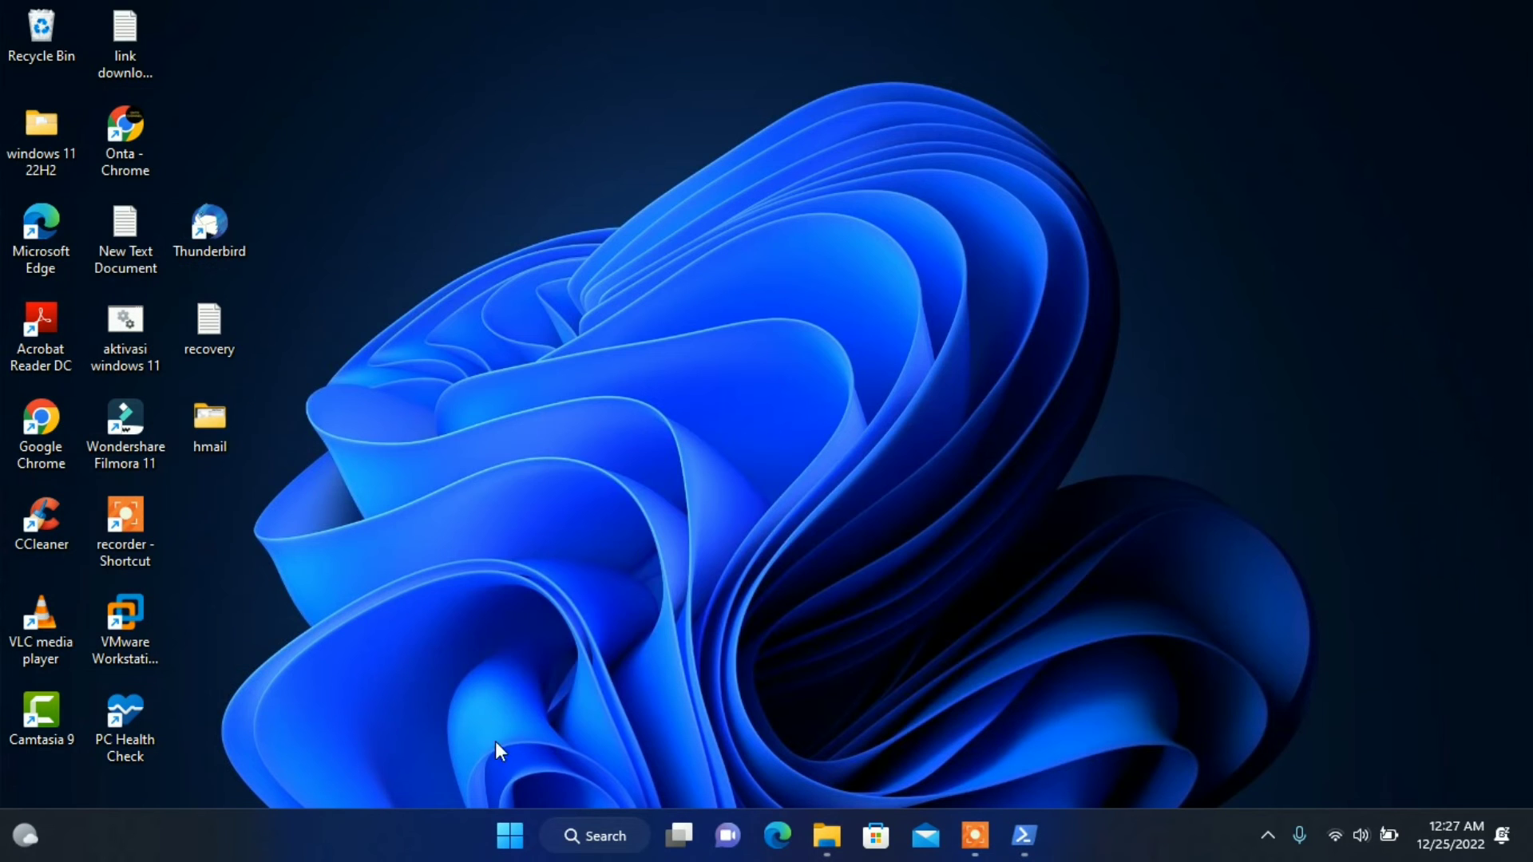
click(510, 838)
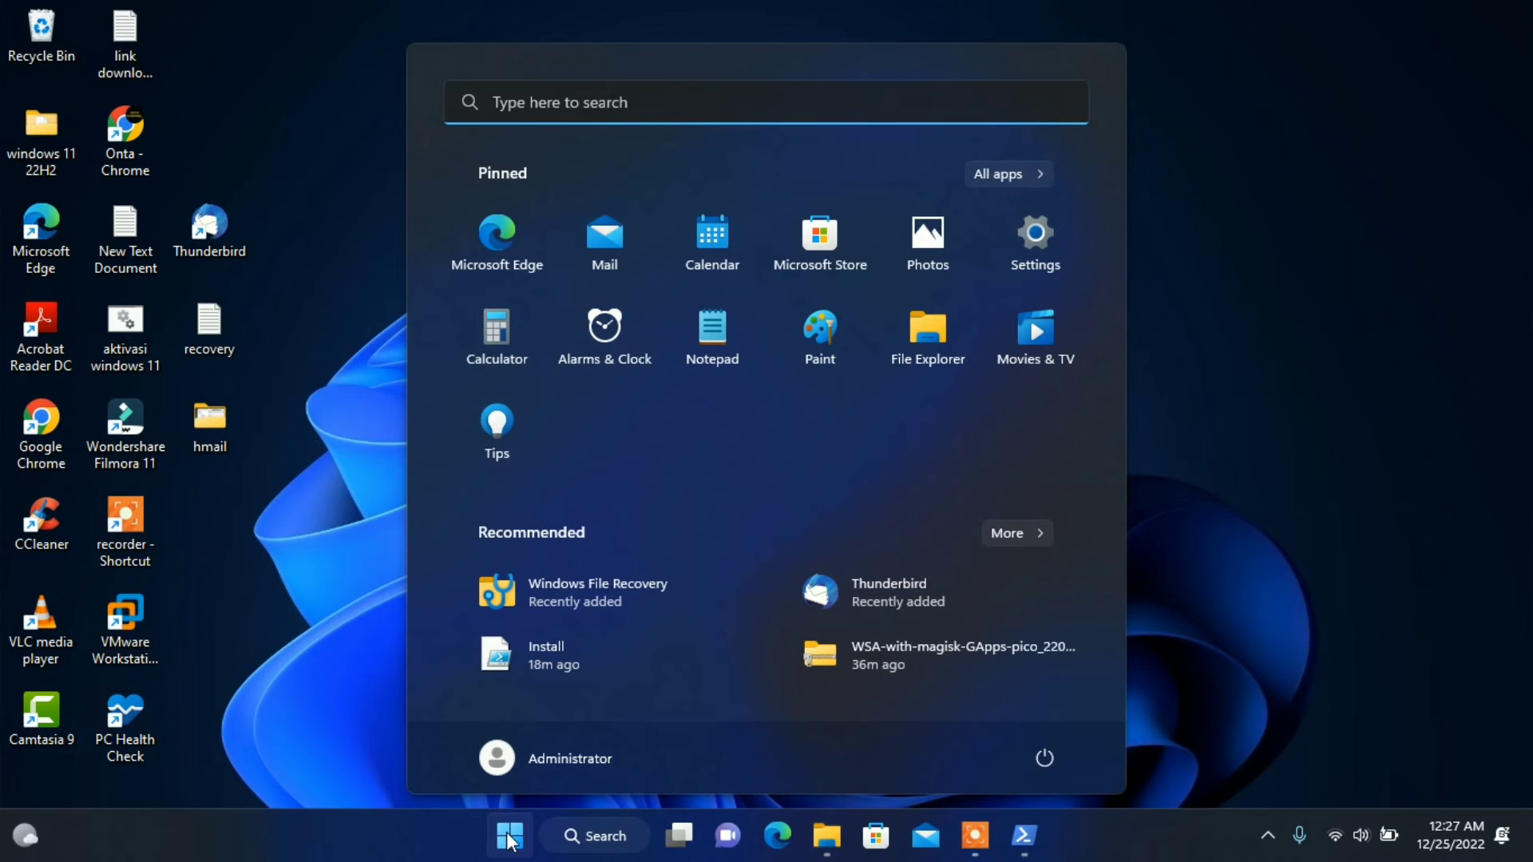
text(windows)
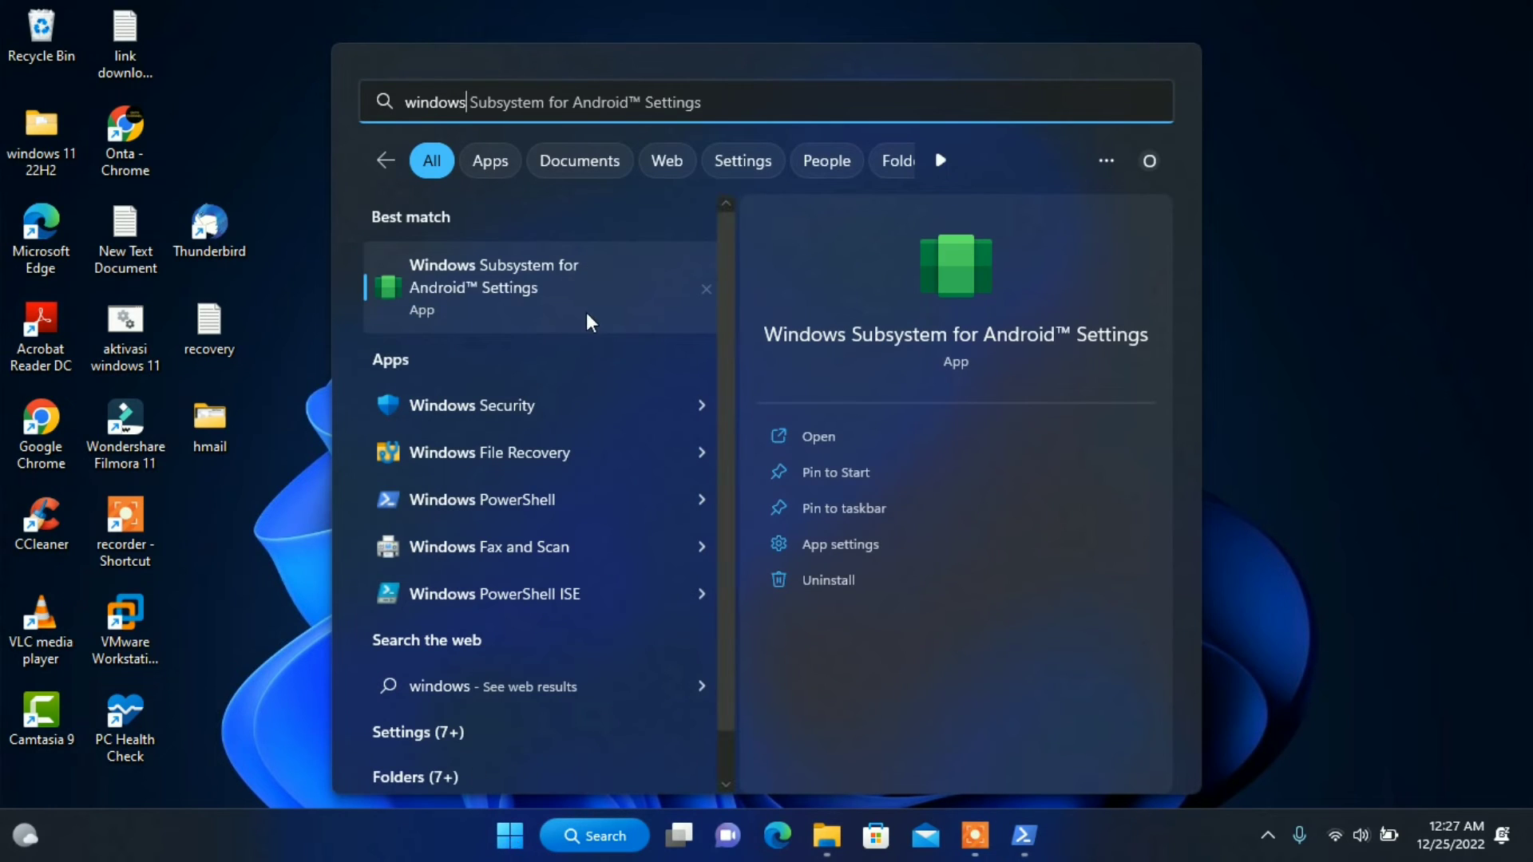
click(867, 552)
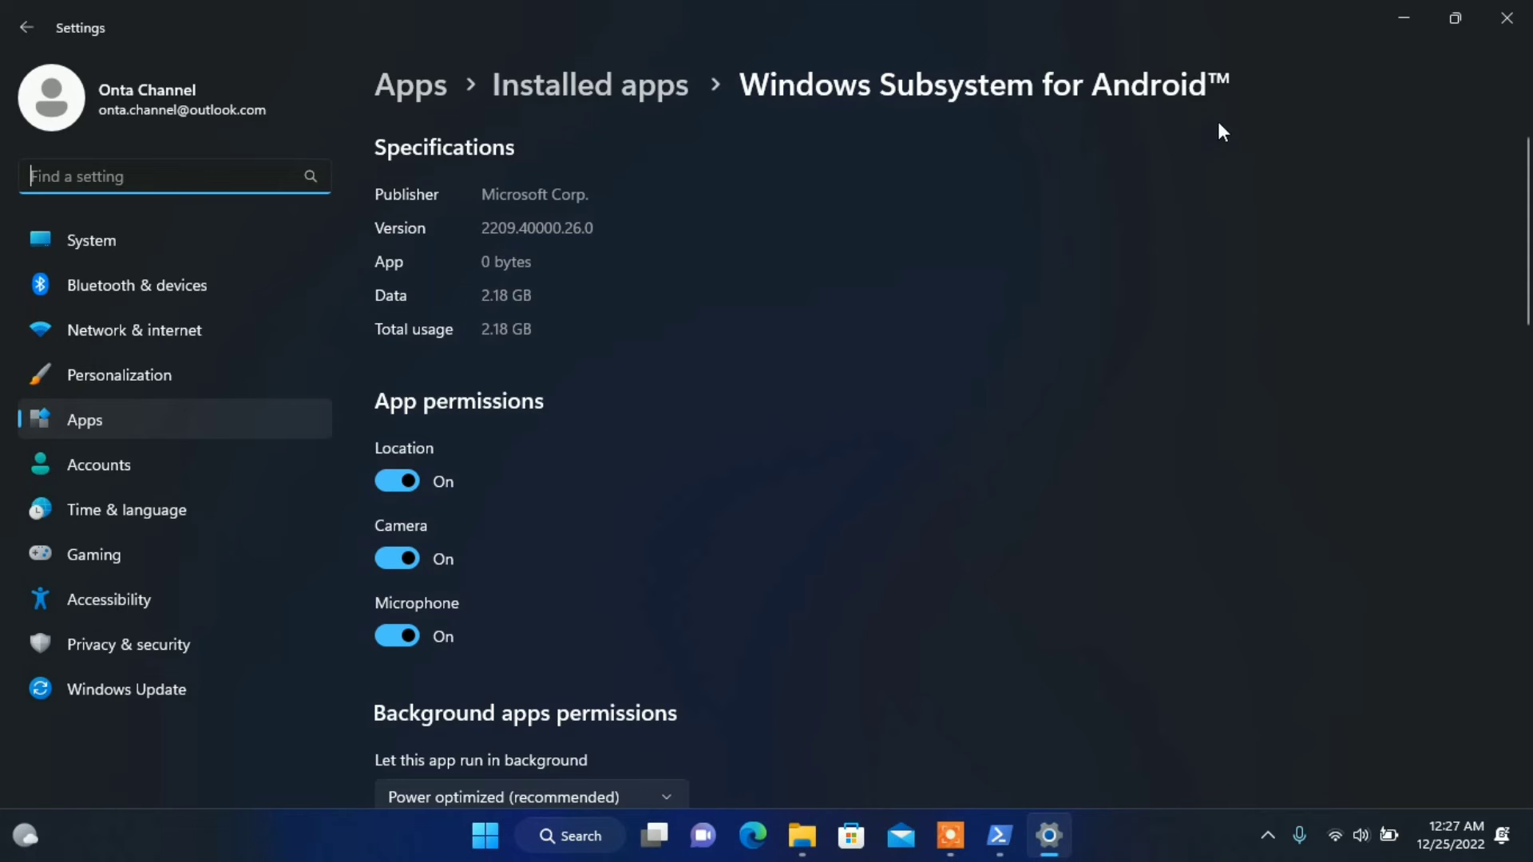
click(1507, 19)
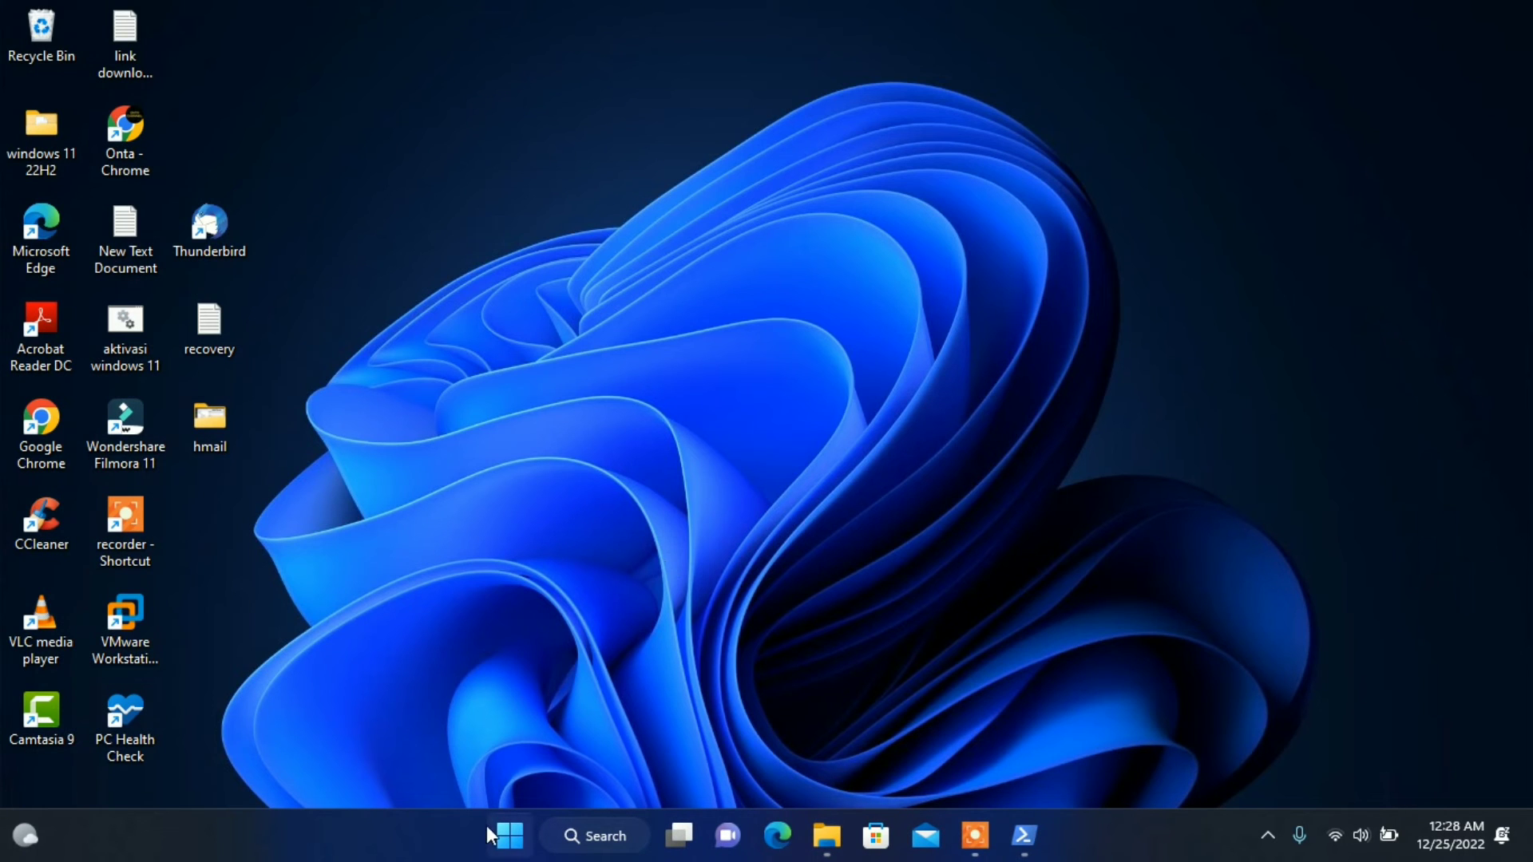
- Find and open the Play Store through Windows search, move its window slightly up, and minimize it
click(515, 842)
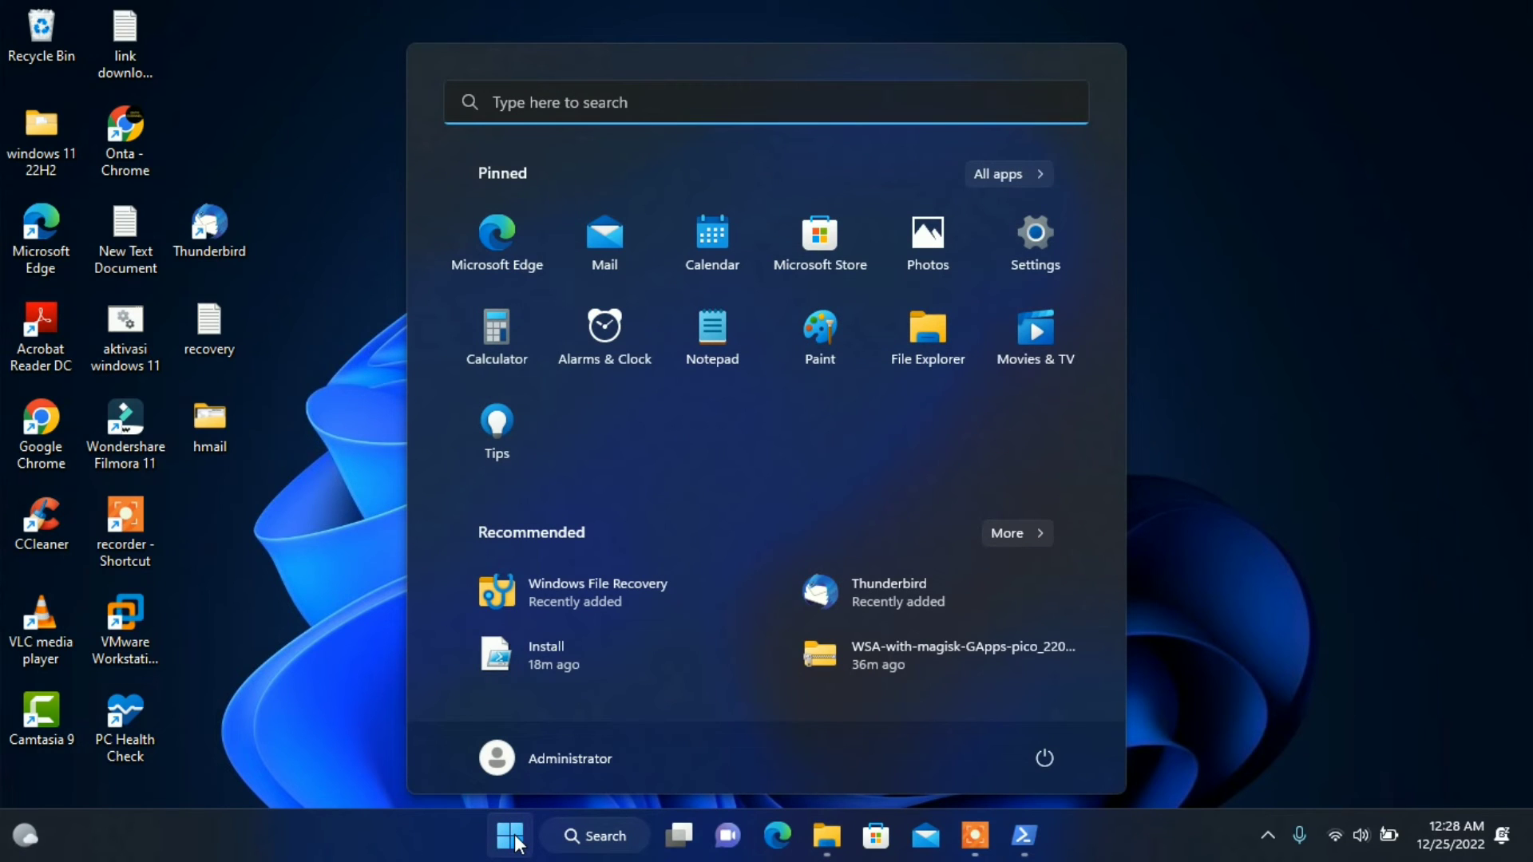
text(play)
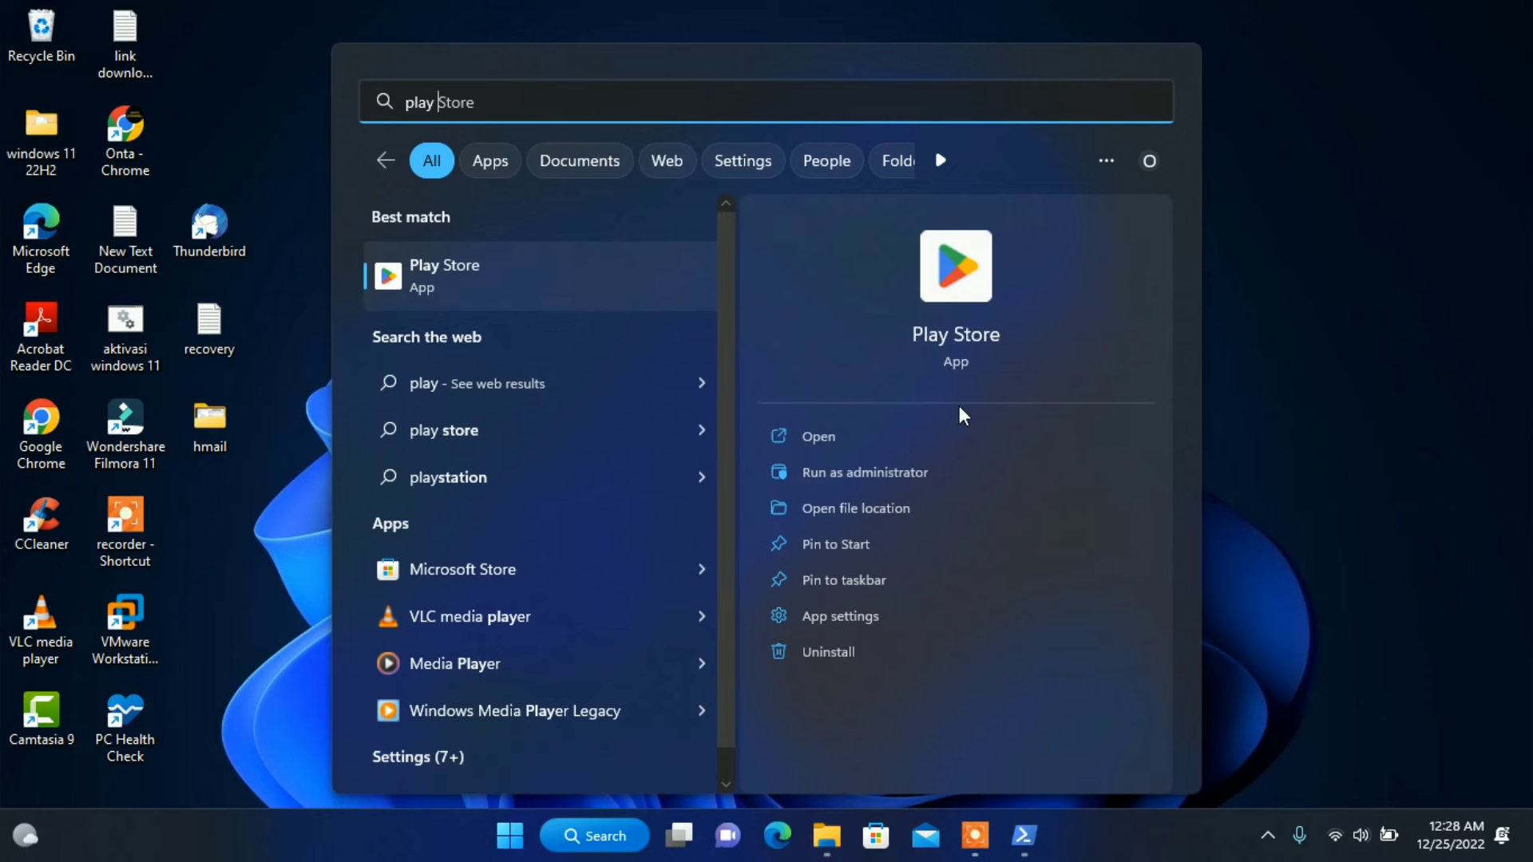
click(951, 340)
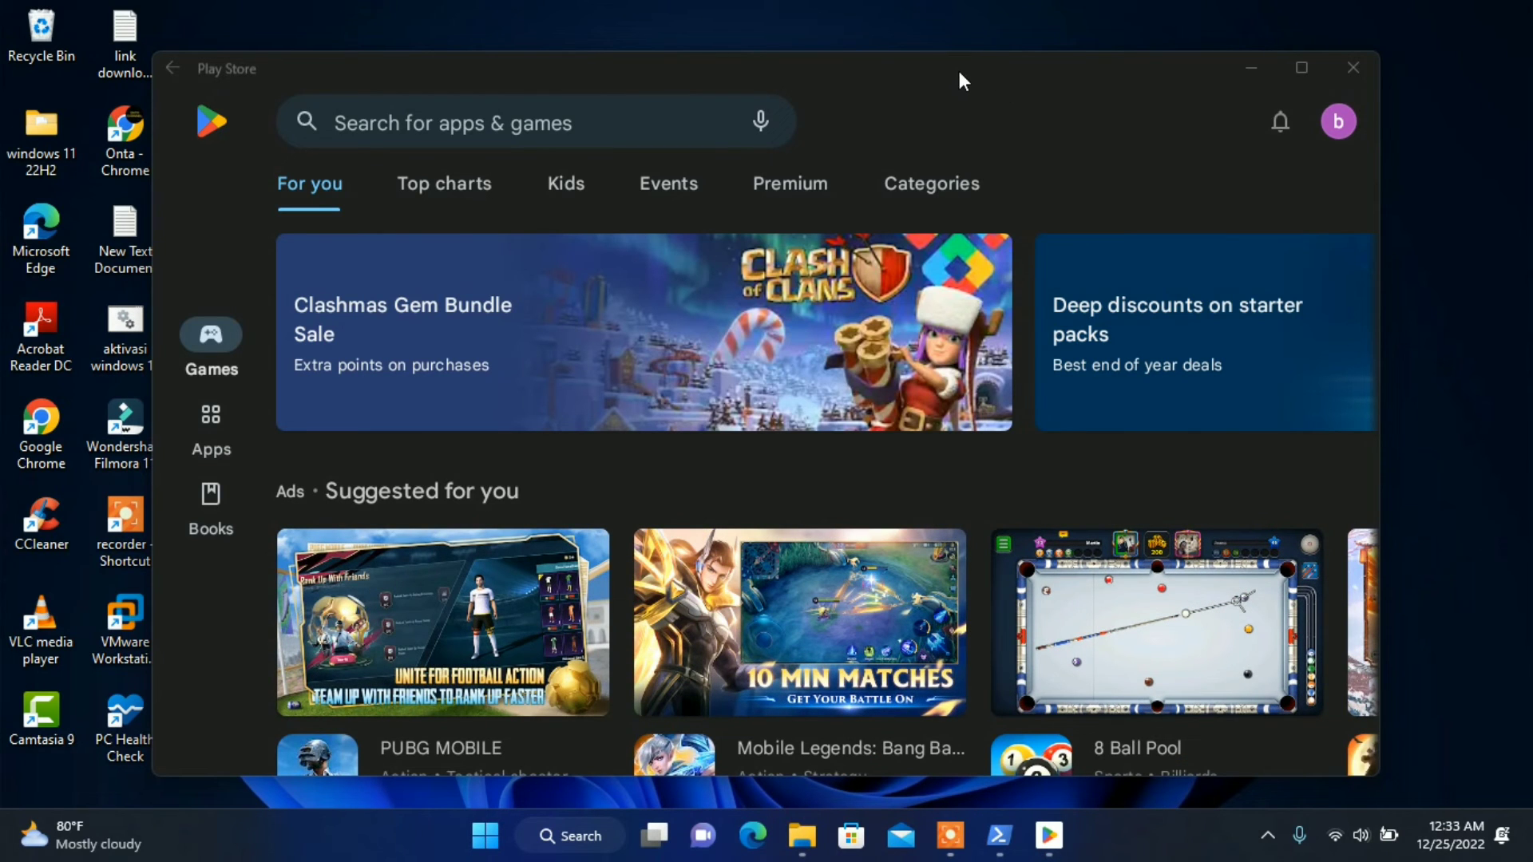
drag(963, 70, 959, 49)
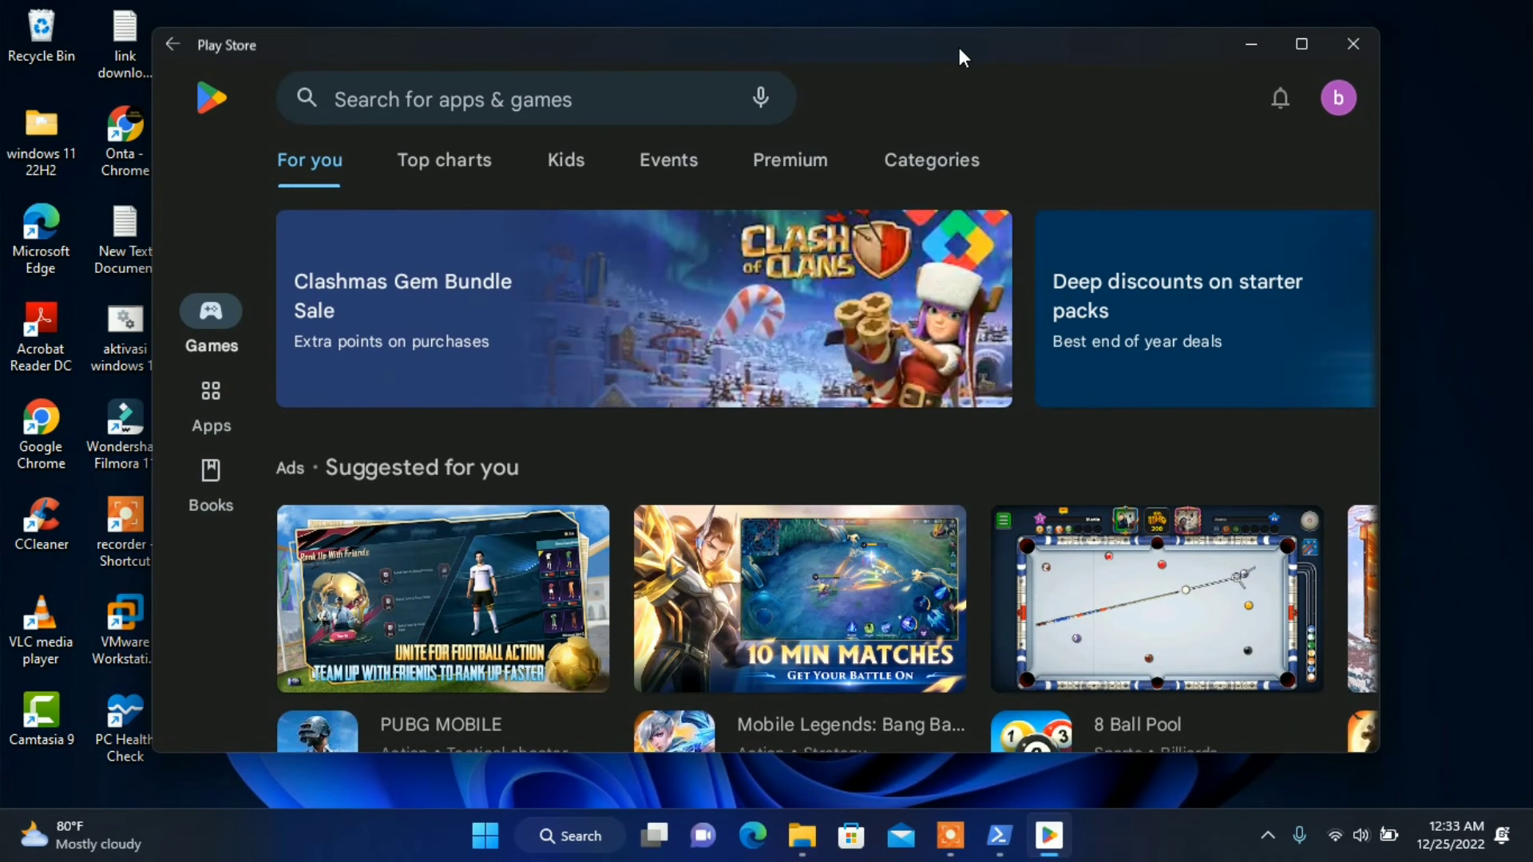
click(1291, 55)
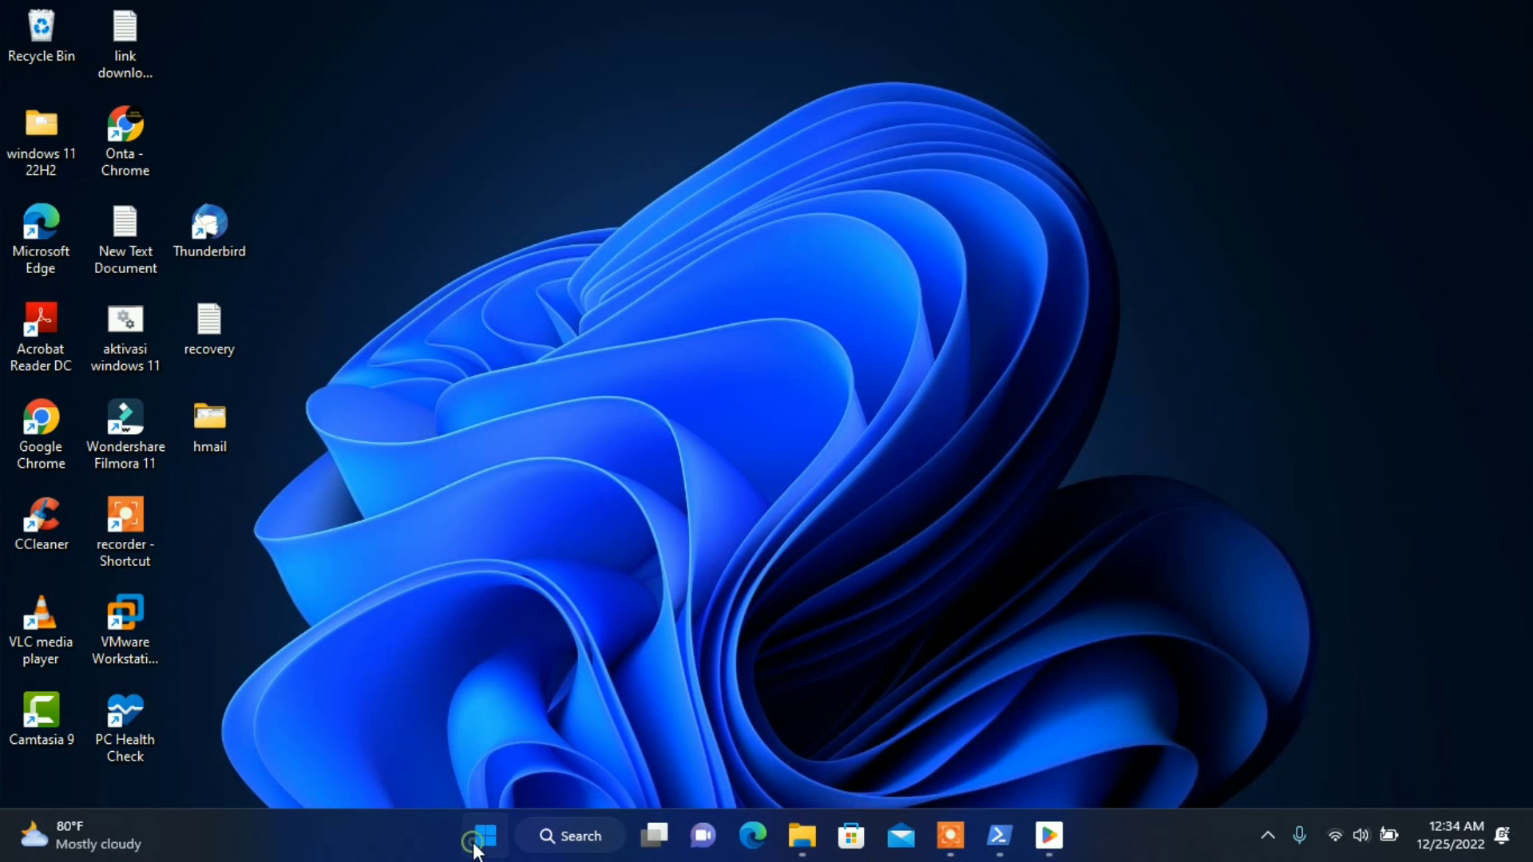
- Open Windows Subsystem for Android Settings, review its Developer, Compatibility and About pages, and close it
click(479, 846)
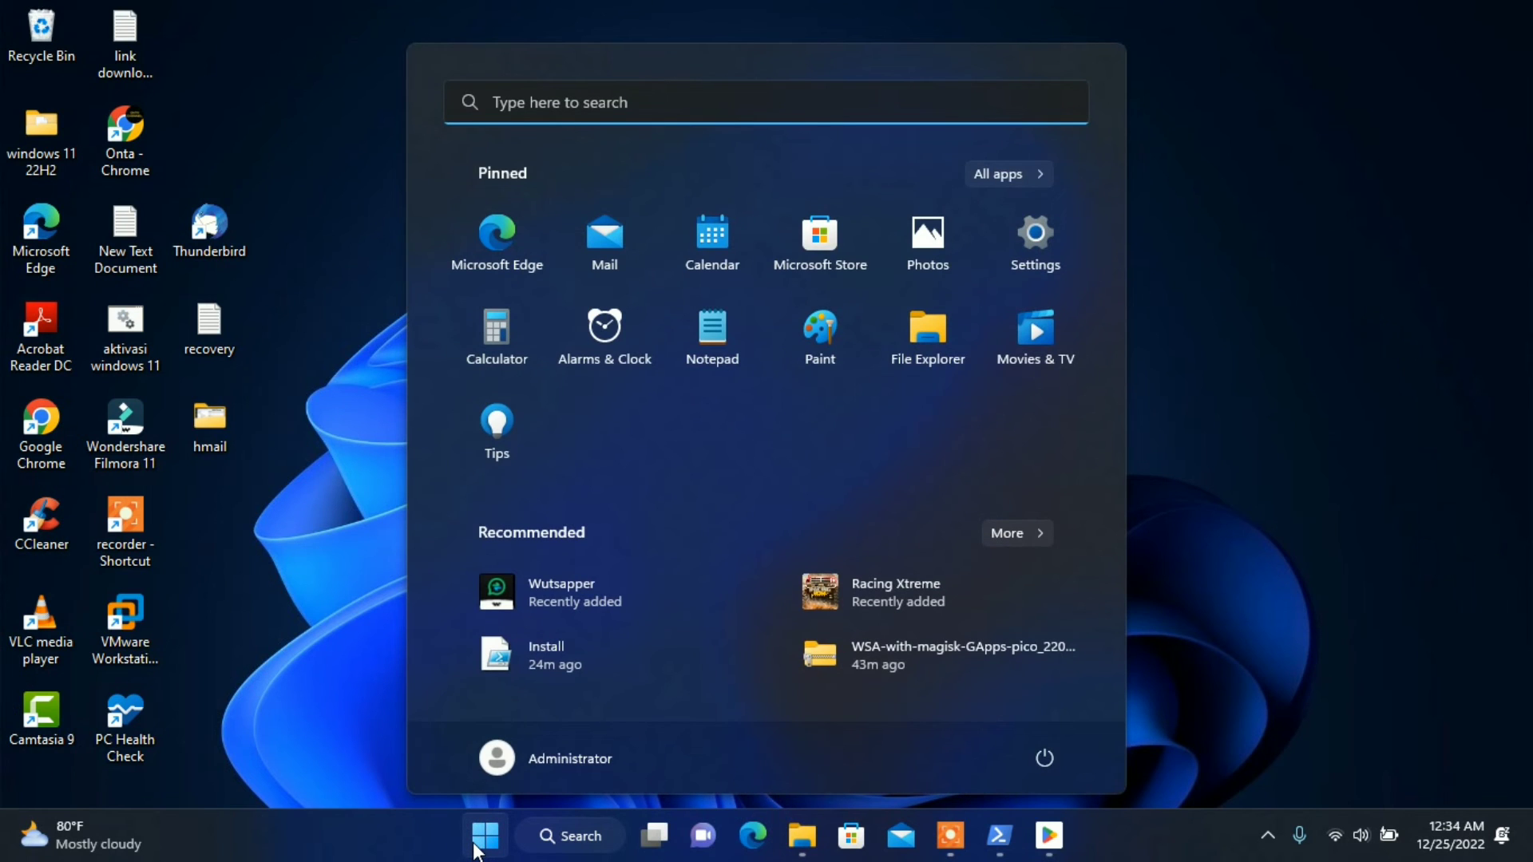
text(windows)
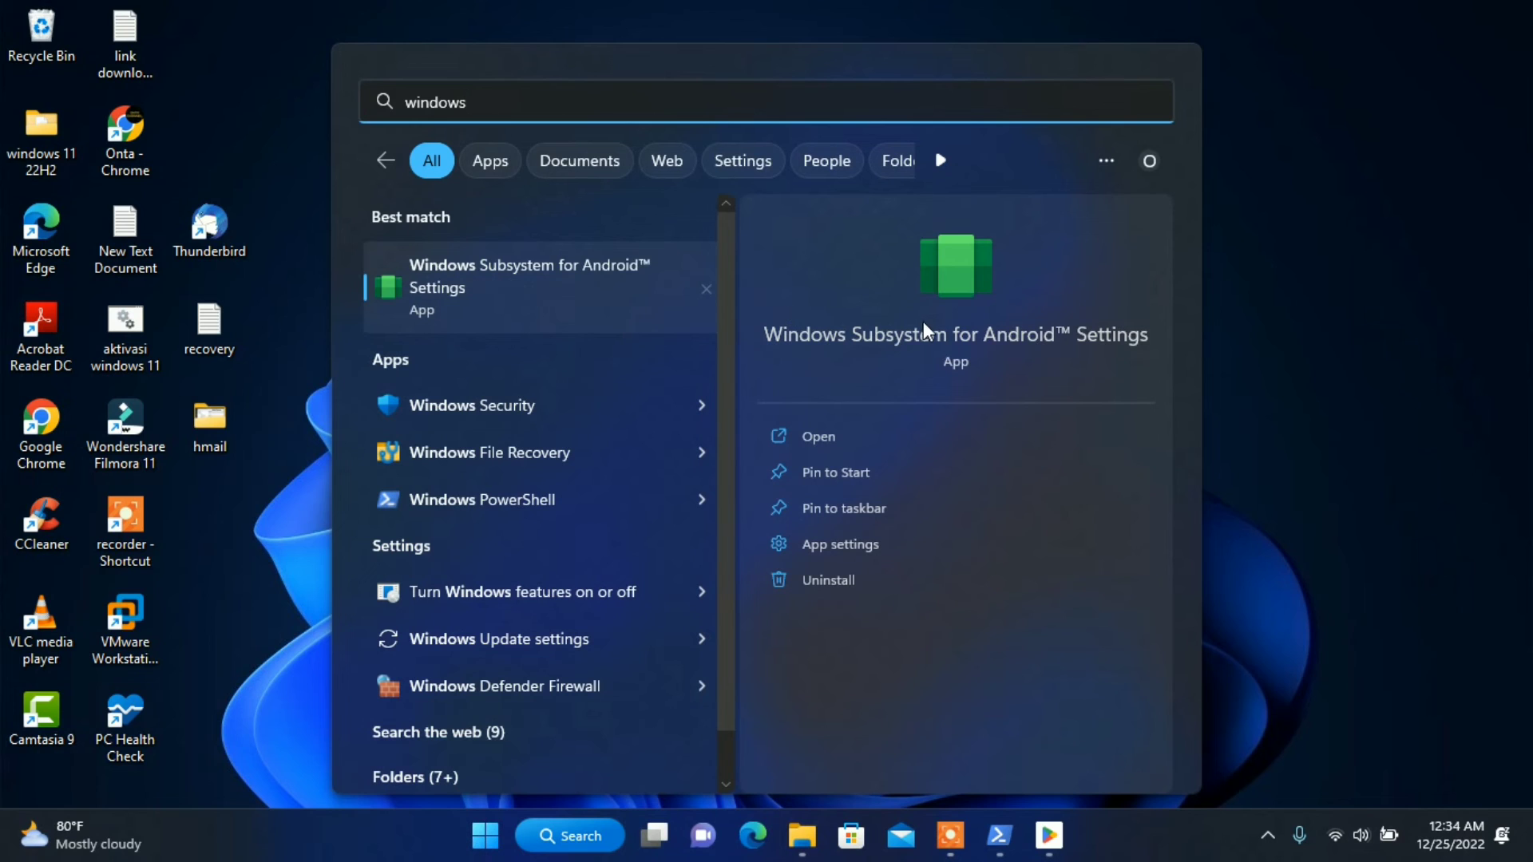
click(1012, 337)
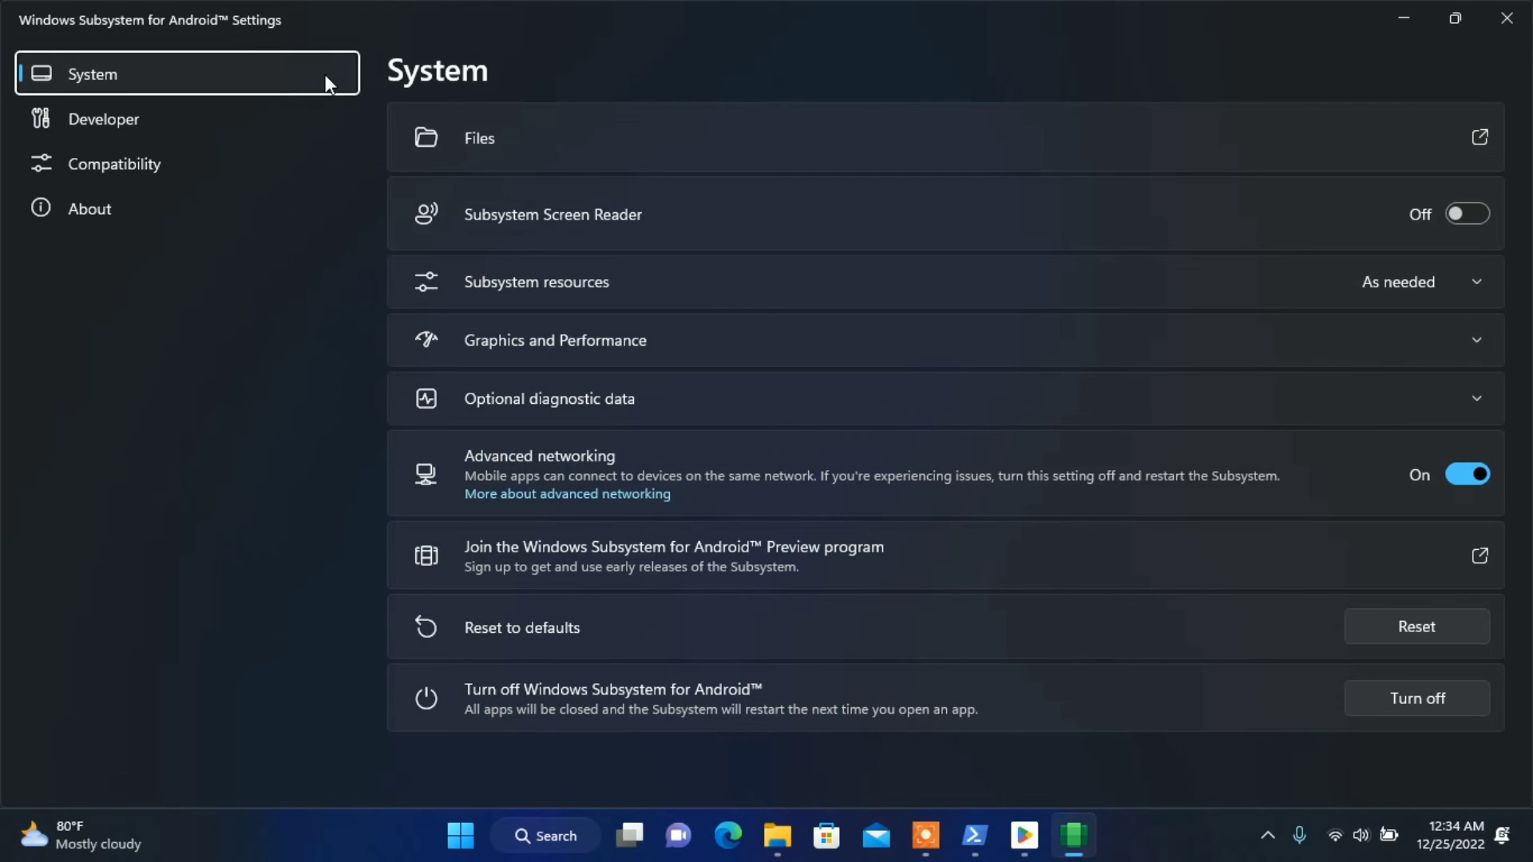
click(213, 118)
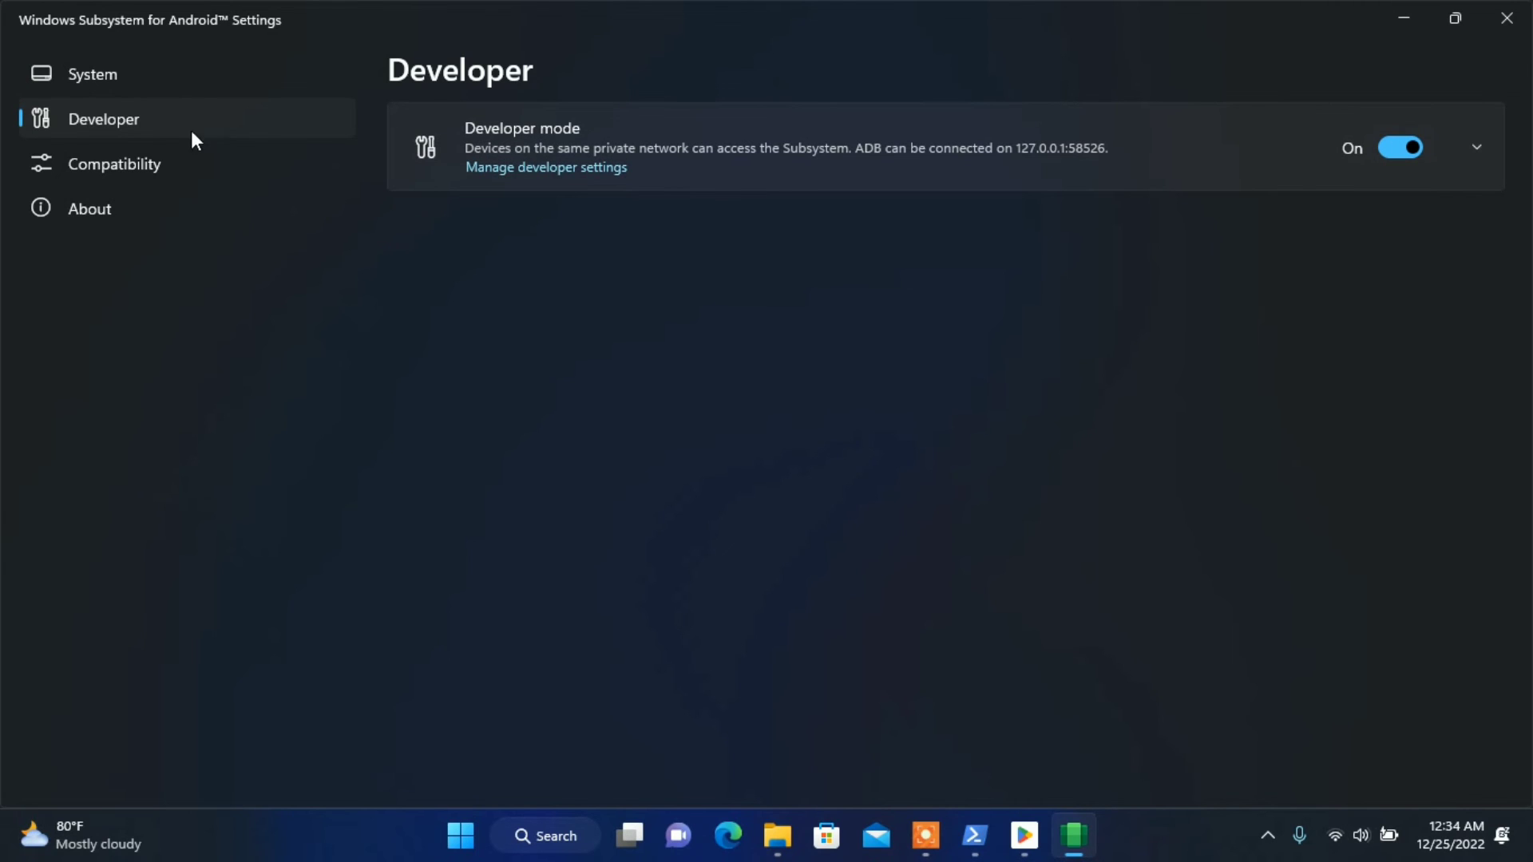
click(169, 161)
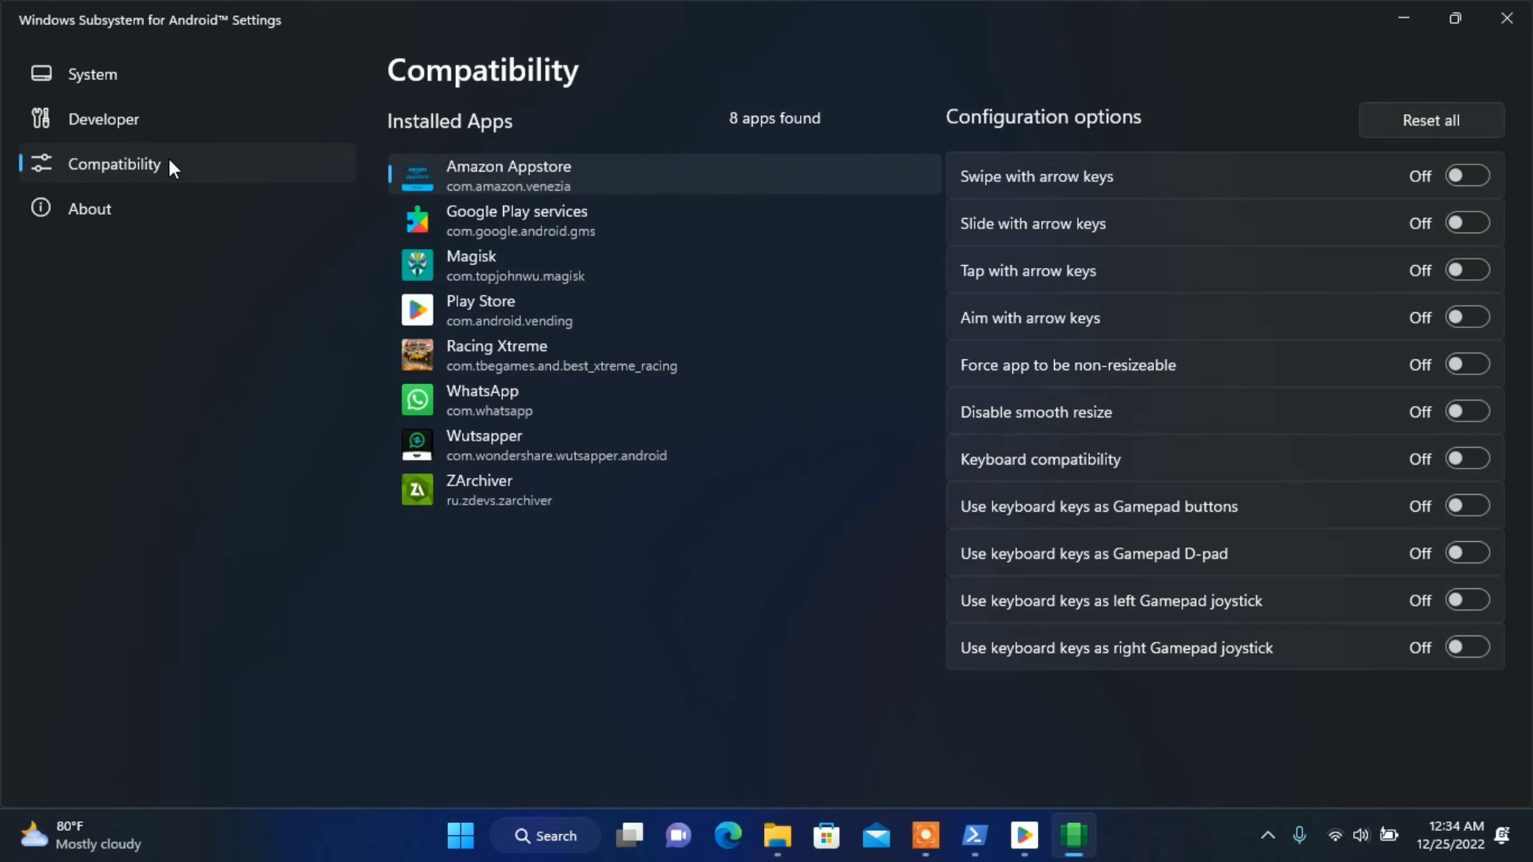
click(118, 203)
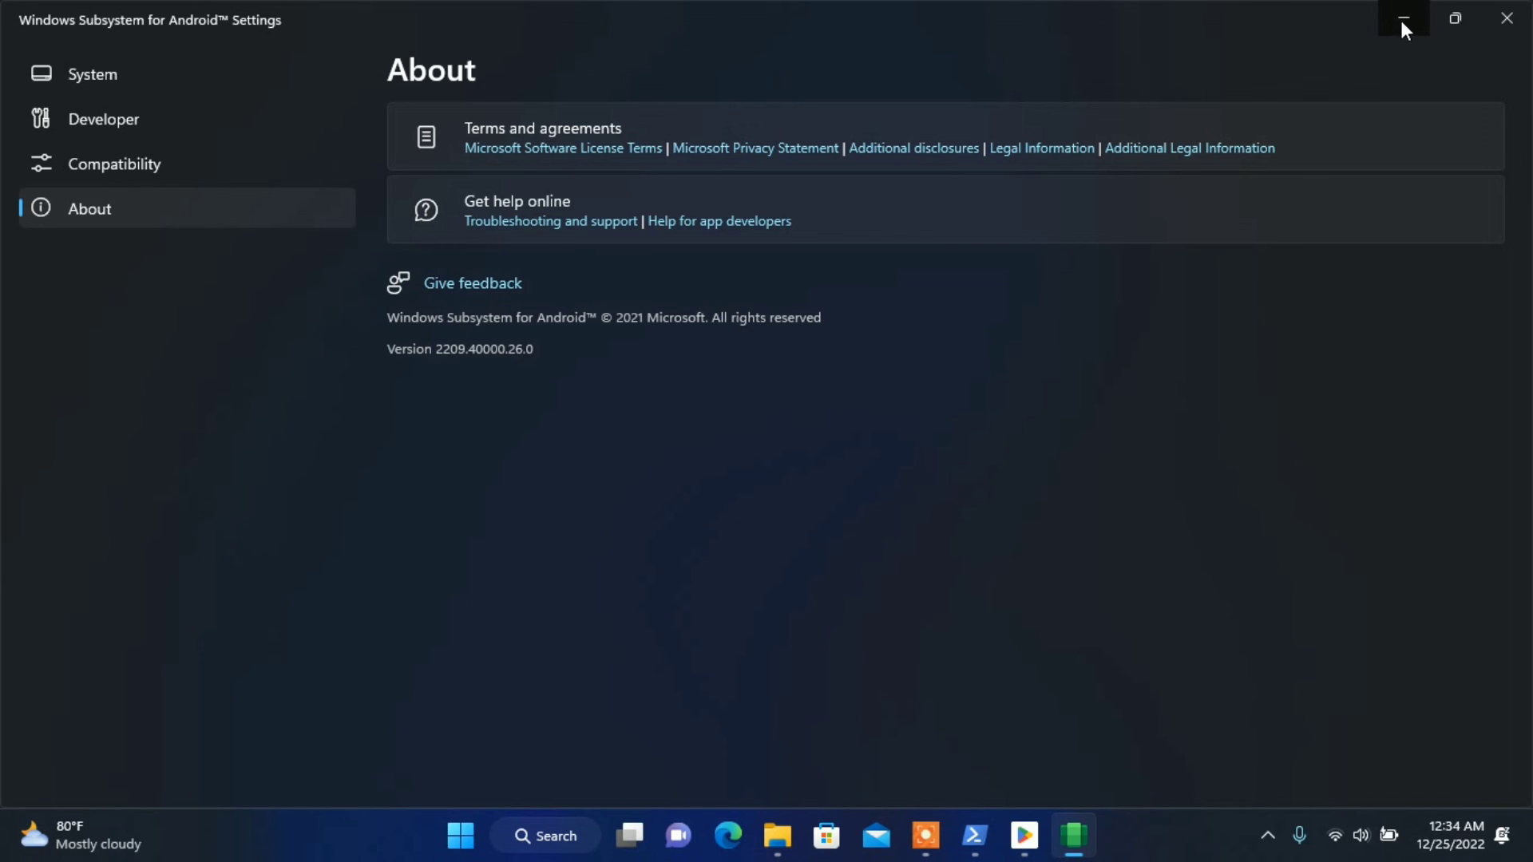
click(1506, 17)
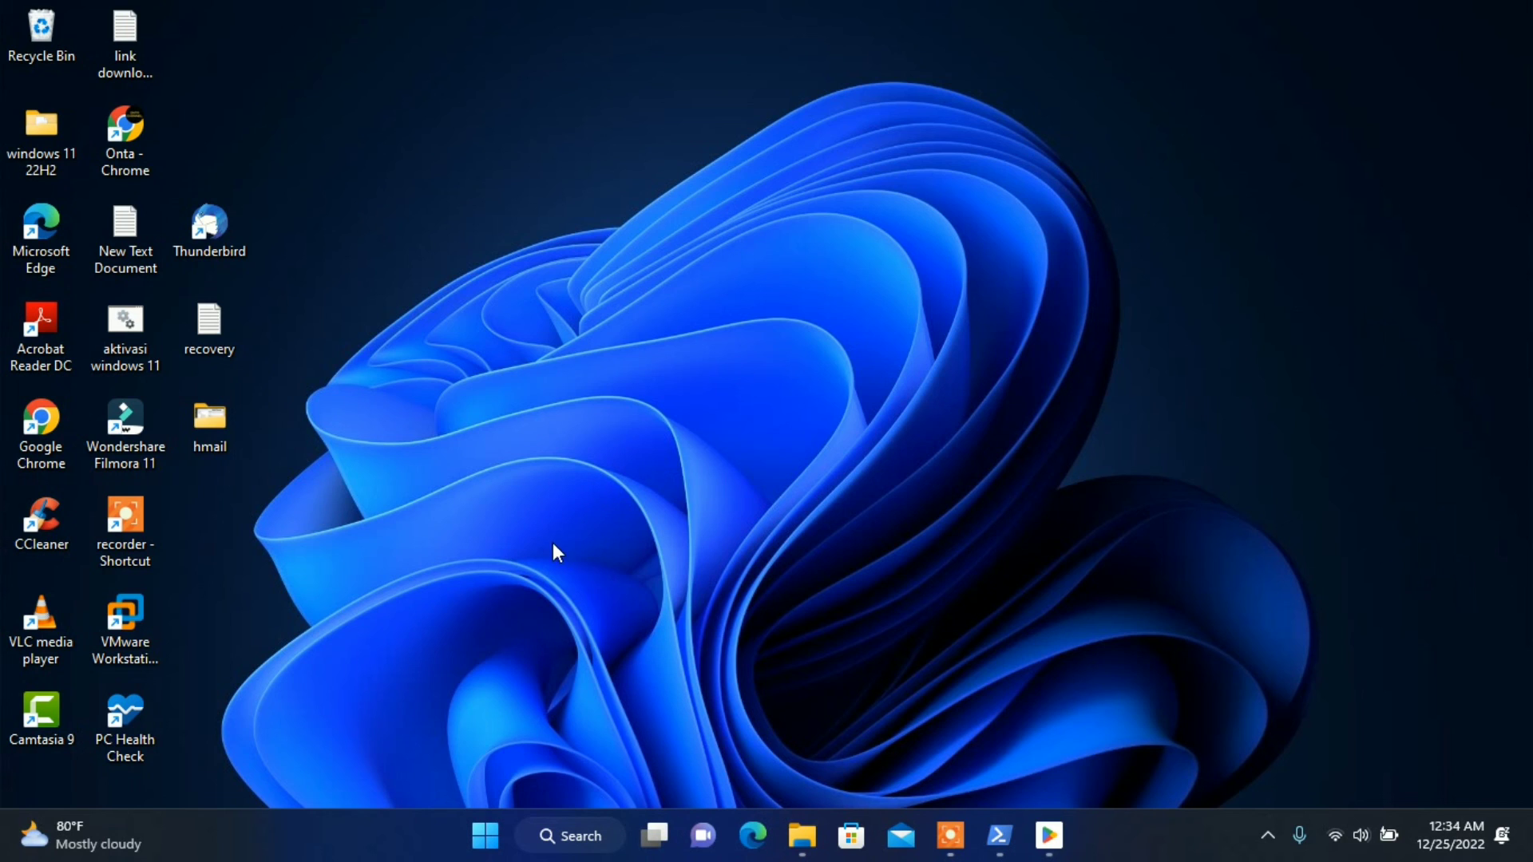
- Open WhatsApp through Windows search, accept its terms to reach the phone-linking page, and close the app
click(483, 846)
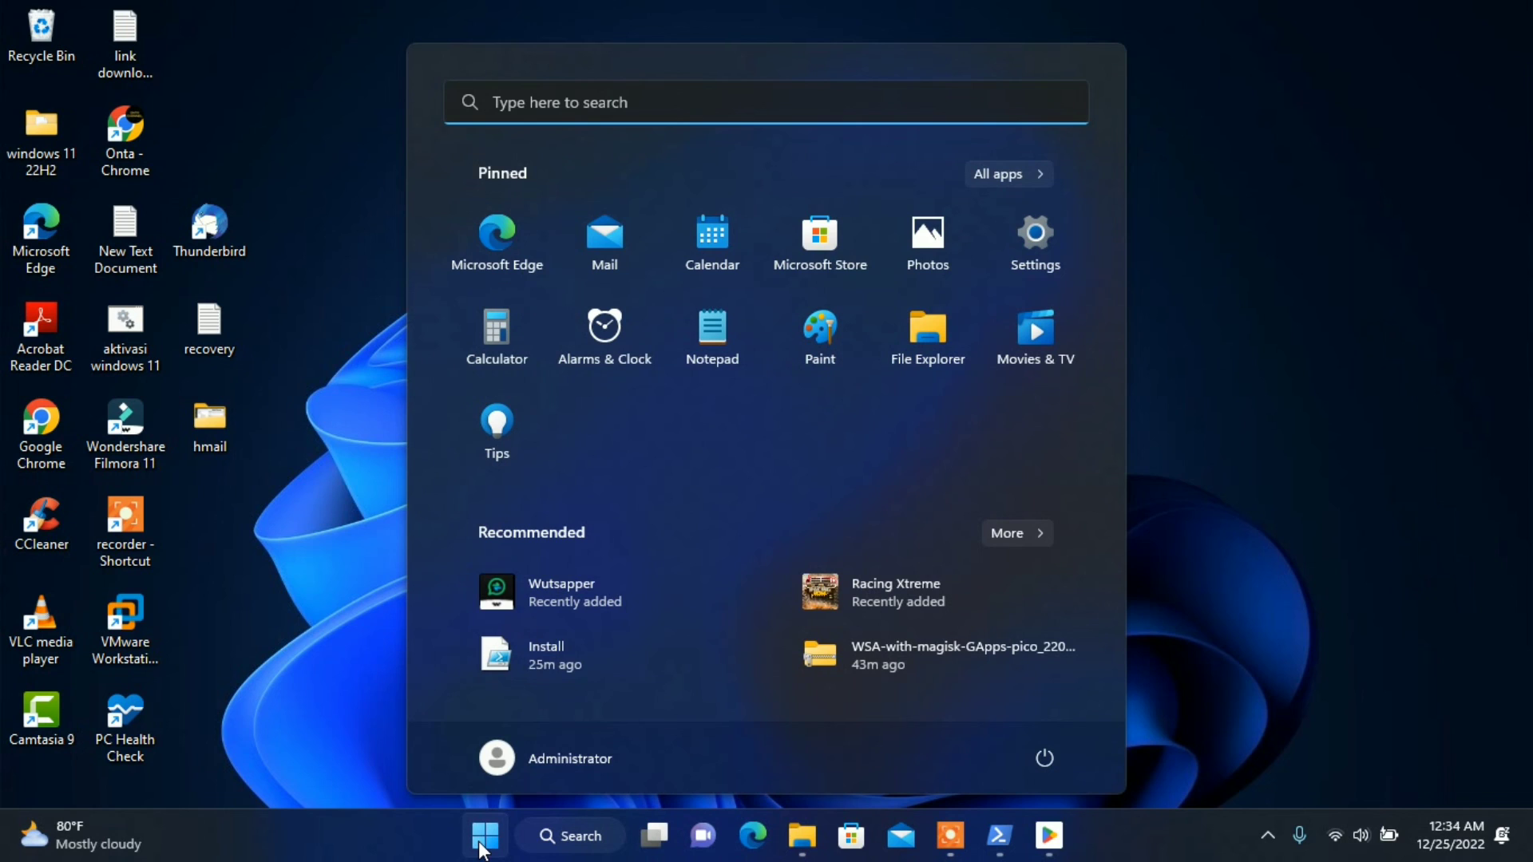
text(whatsApp)
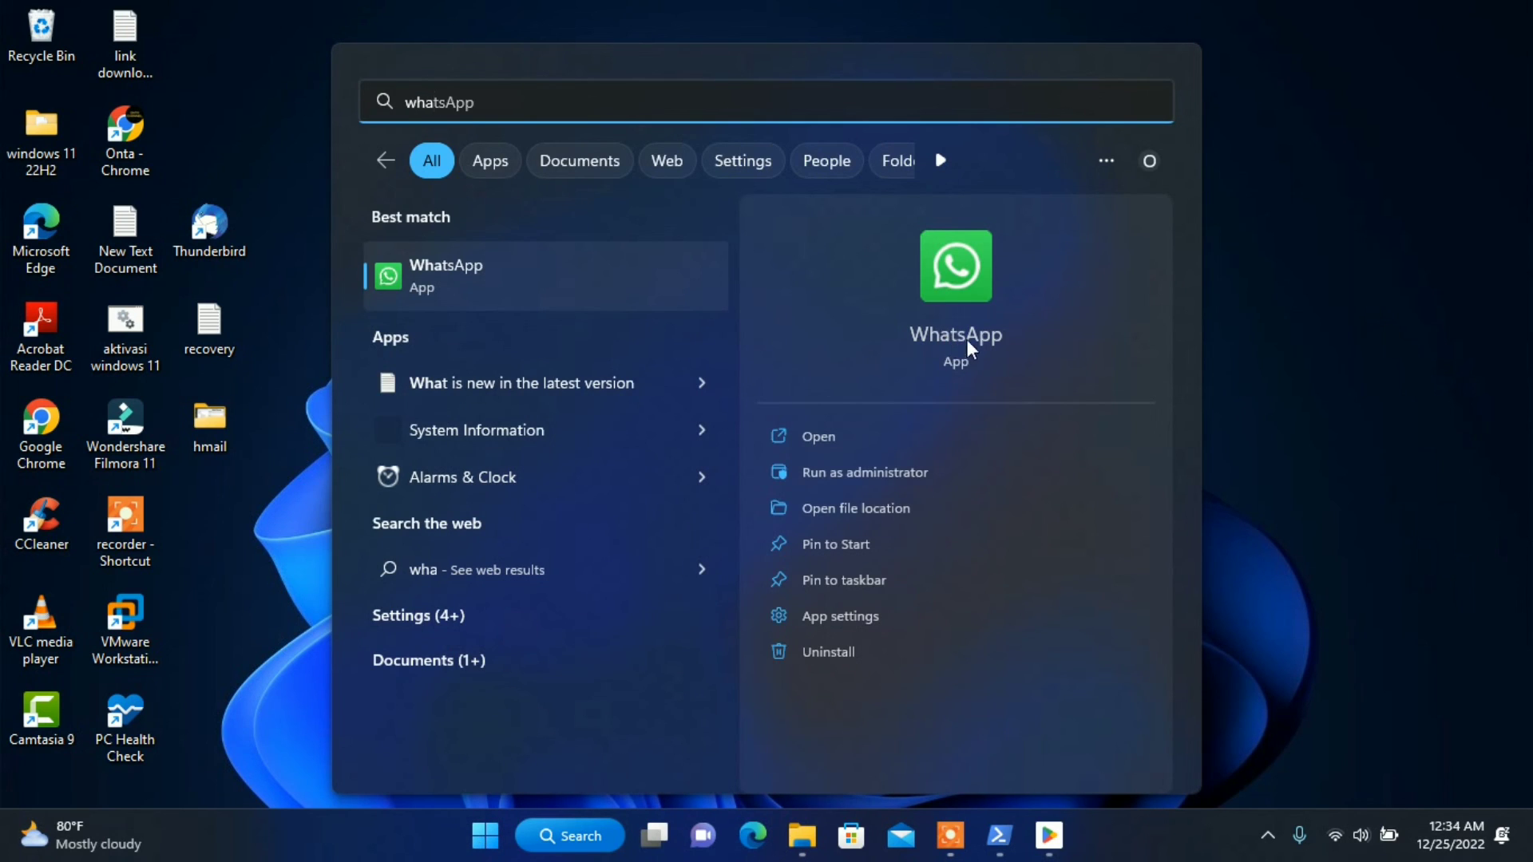
click(961, 339)
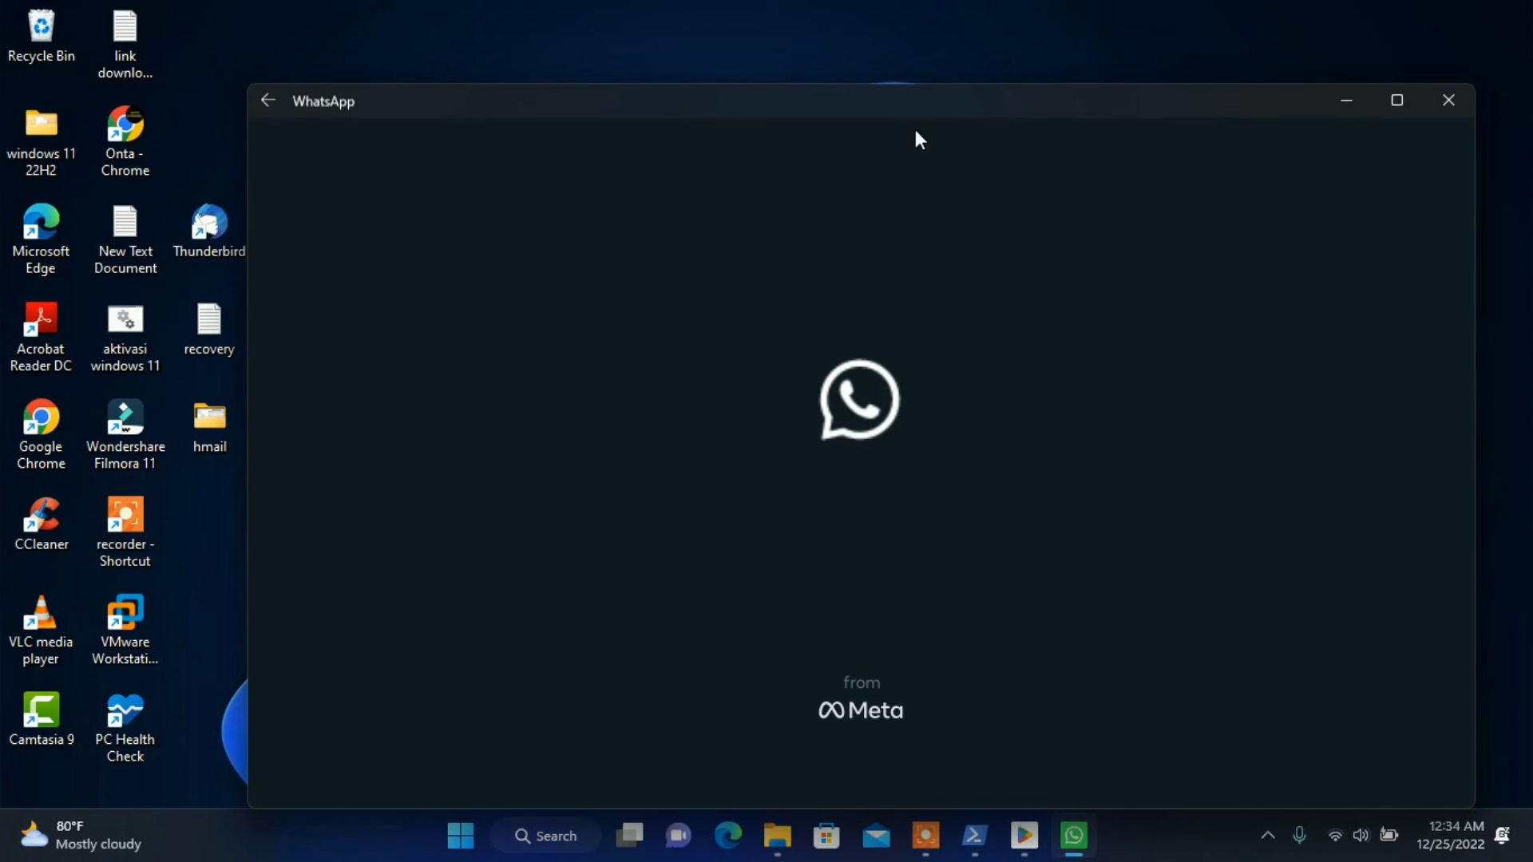
drag(934, 116, 862, 69)
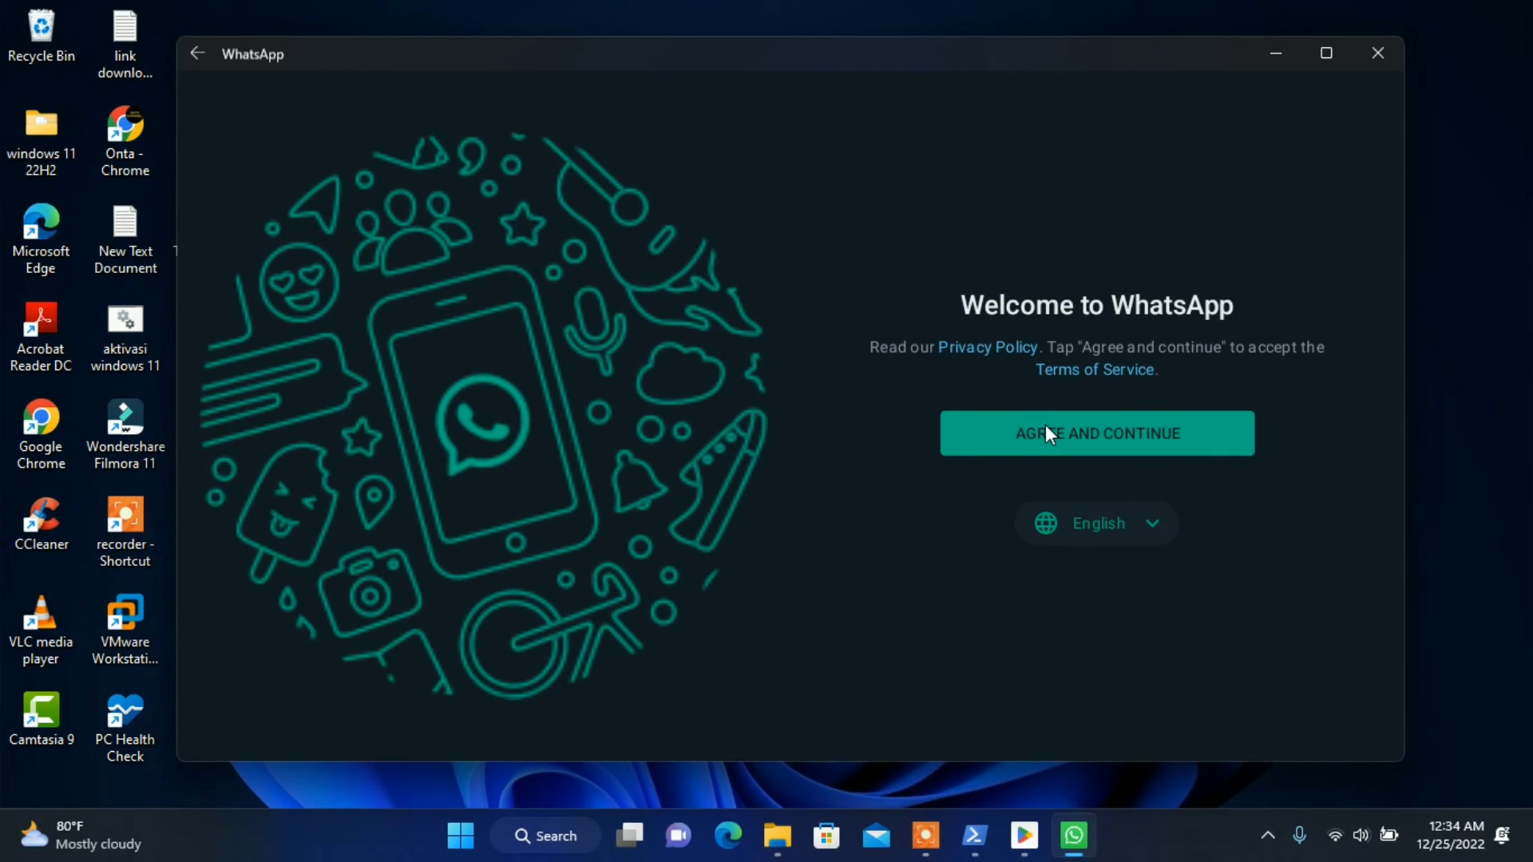
click(1094, 437)
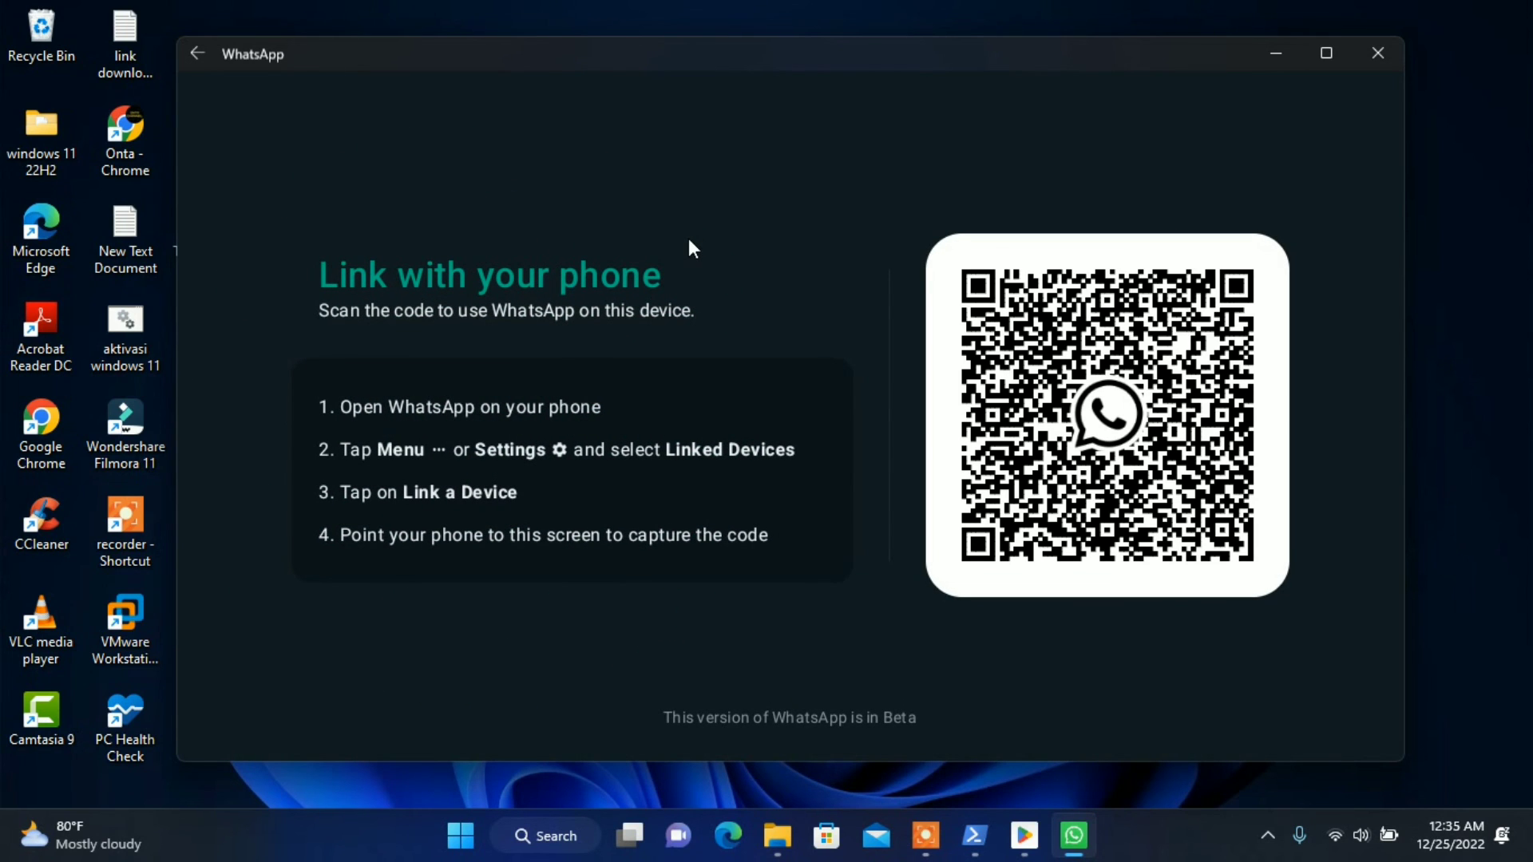
click(1378, 56)
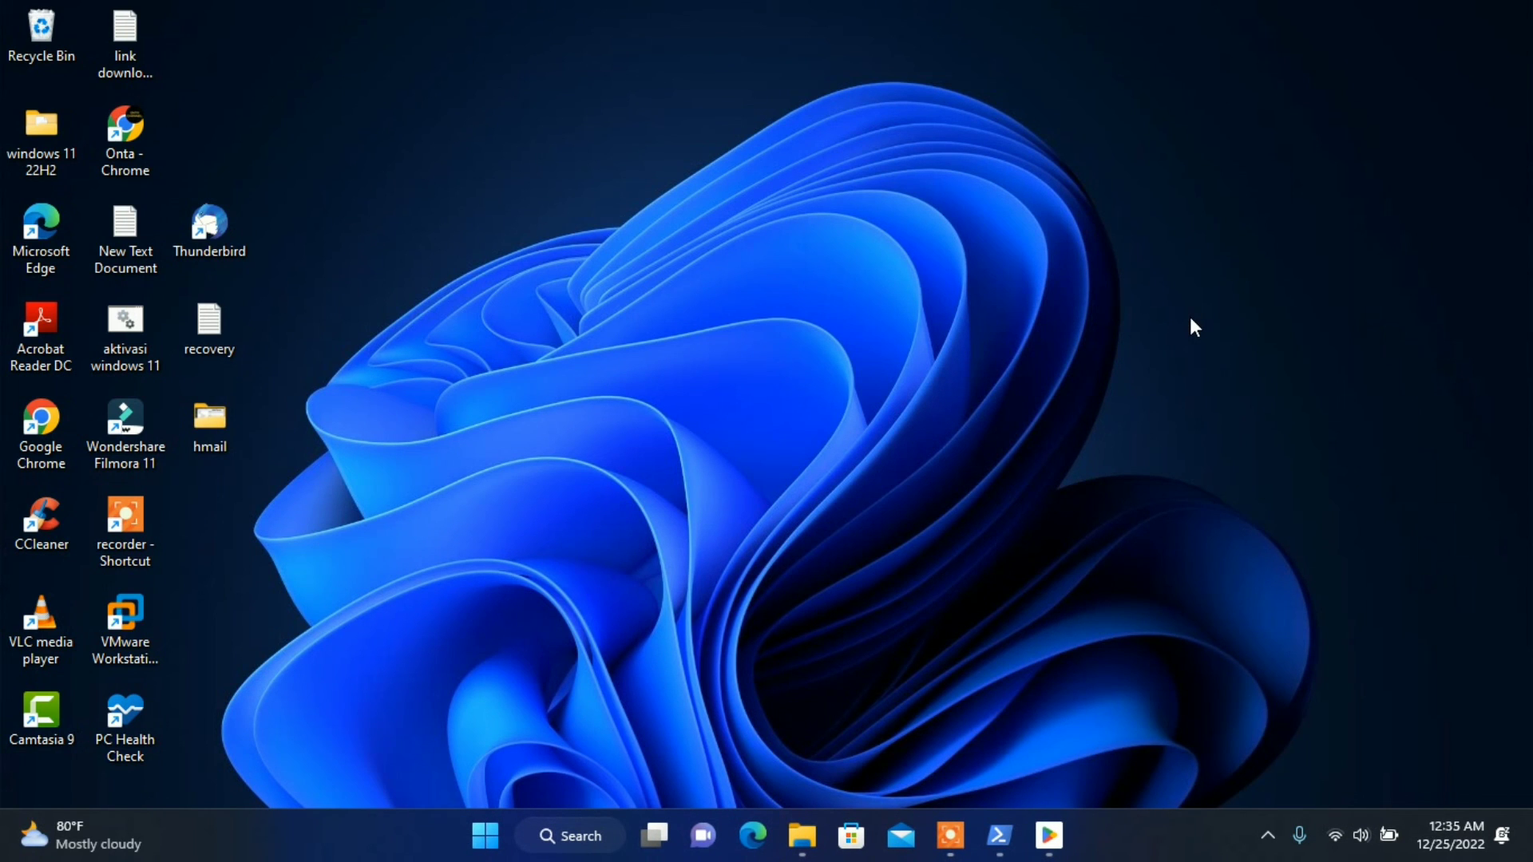
- Bring the minimized Play Store window back onto the desktop
click(1048, 836)
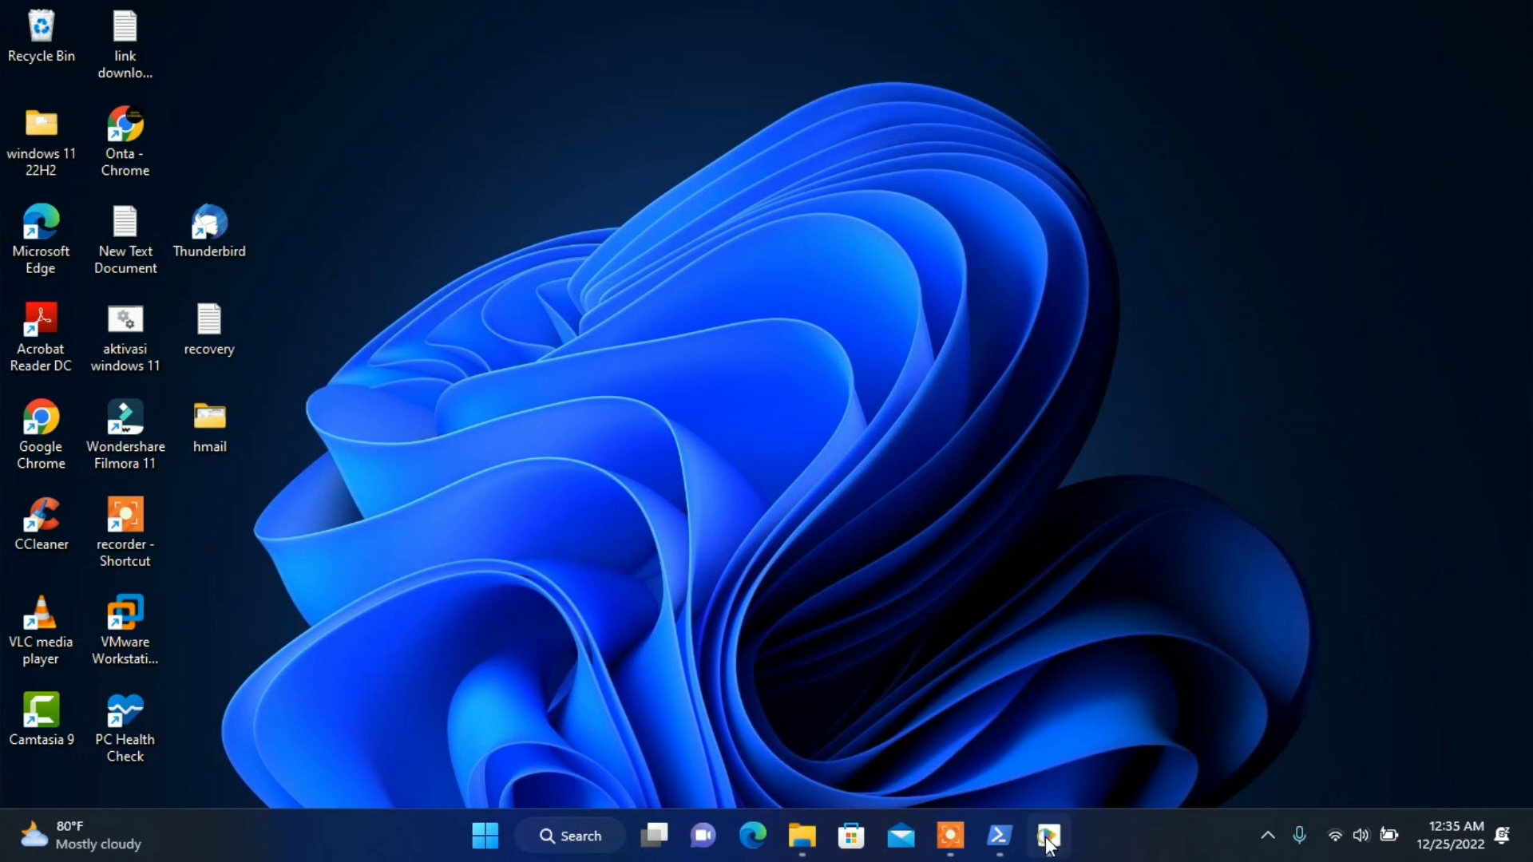